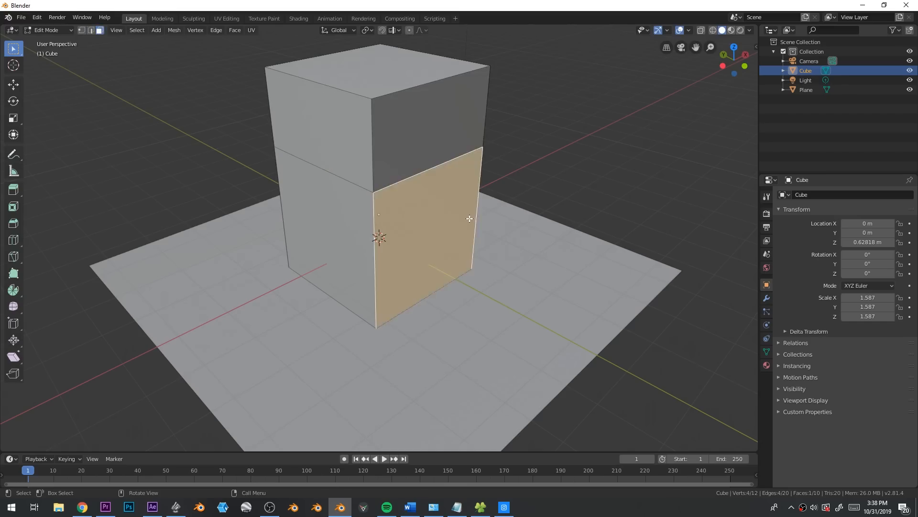
Extrude the block's lower front face outward, and extrude the two adjoining lower side faces outward together
left_click(532, 264)
left_click(358, 220)
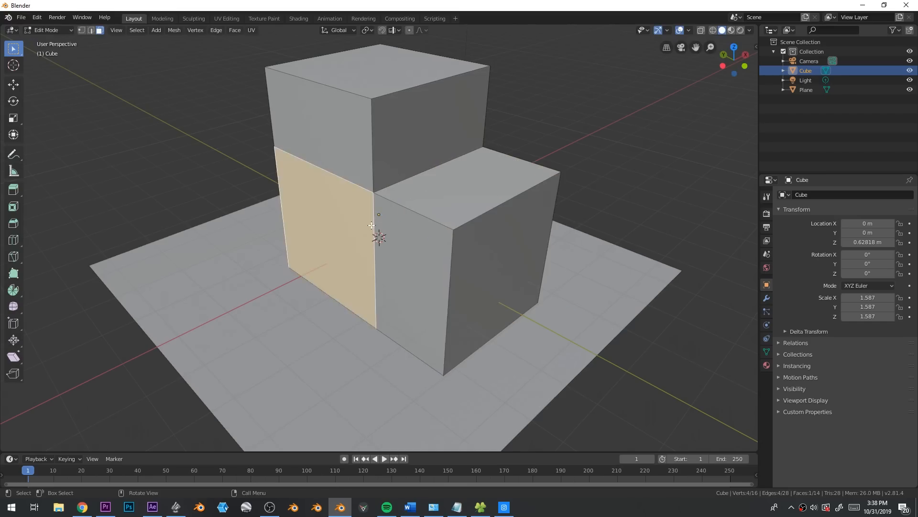
left_click(411, 249, "shift")
key("e")
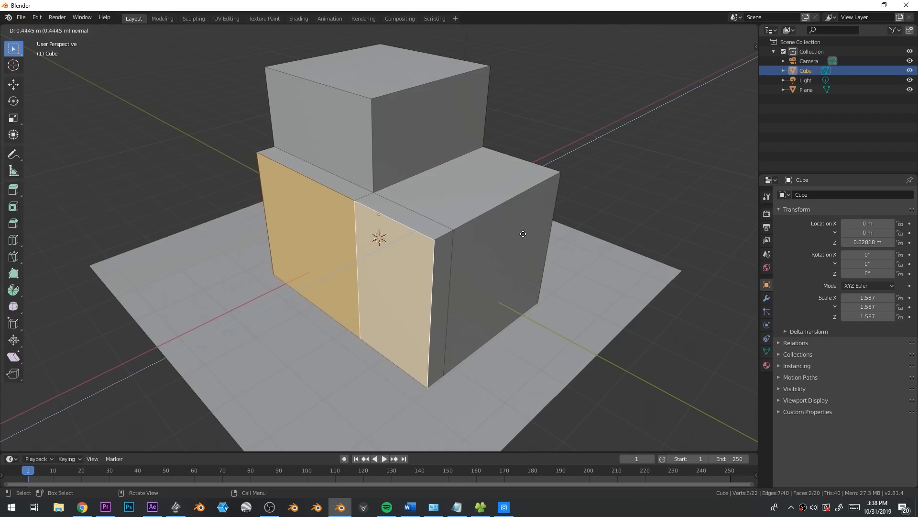
left_click(473, 241)
Extrude the top face of the tower upward to add another level
left_click(397, 101)
middle_click_drag(396, 95, 396, 144, "shift")
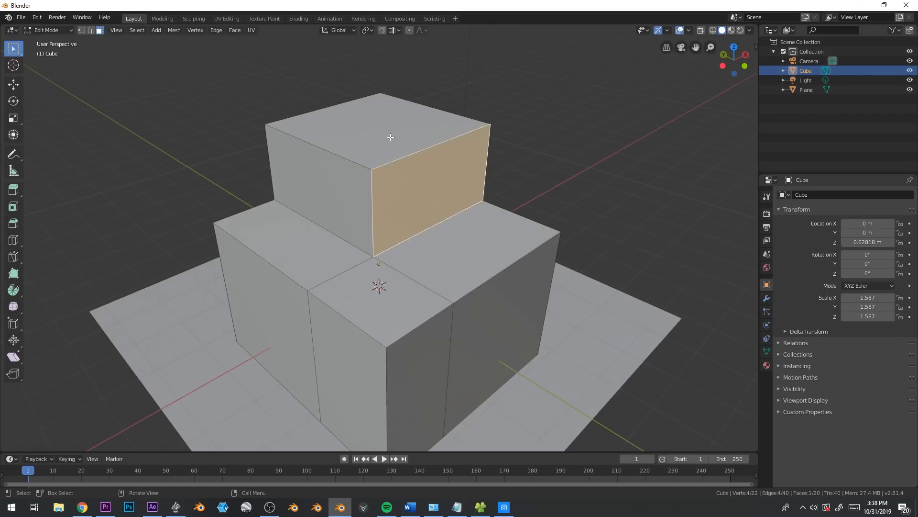
left_click(396, 144)
key("e")
left_click(455, 143)
Extrude the side face of the new top level outward as an overhang and extend its end down as a leg
left_click(328, 129)
key("e")
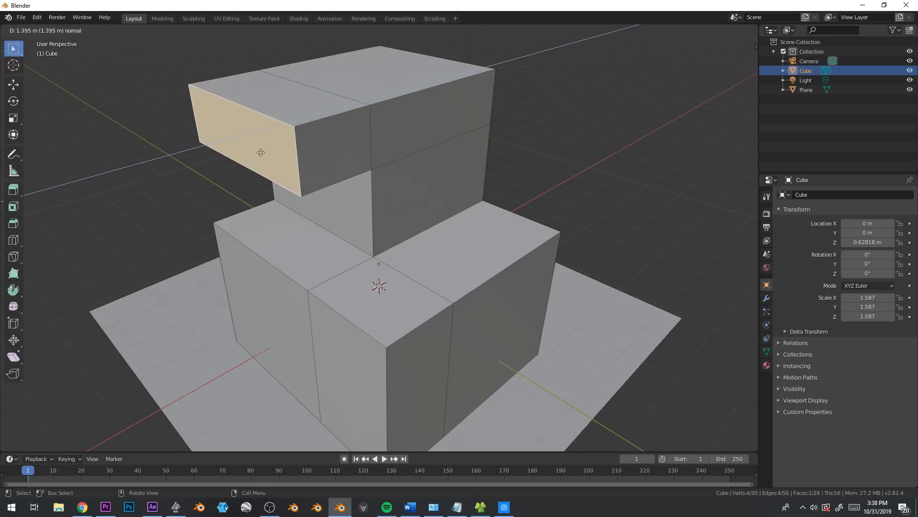
left_click(229, 161)
middle_click_drag(230, 160, 321, 266)
Inset the three lower roof faces by about 0.09 and extrude them down about 1.1 m to make a walled terrace
left_click(351, 315, "shift")
left_click(478, 287, "shift")
middle_click_drag(677, 229, 665, 161)
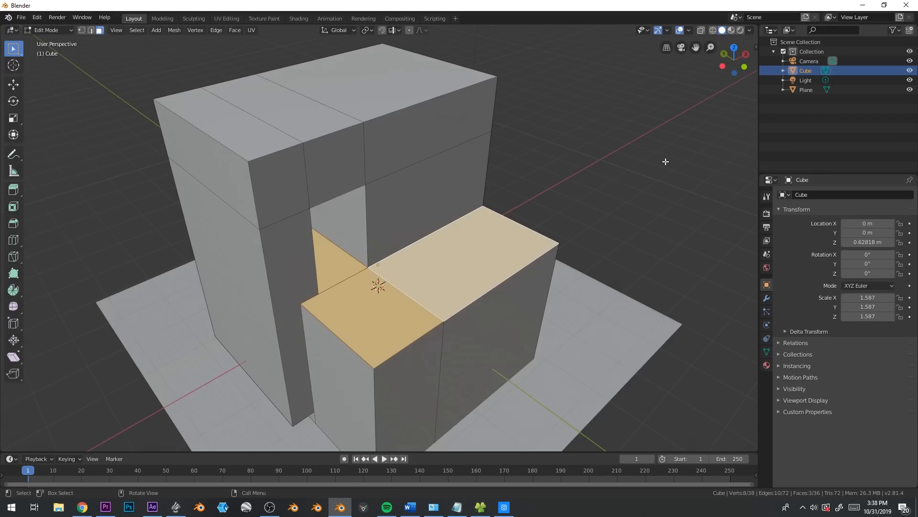
key("i")
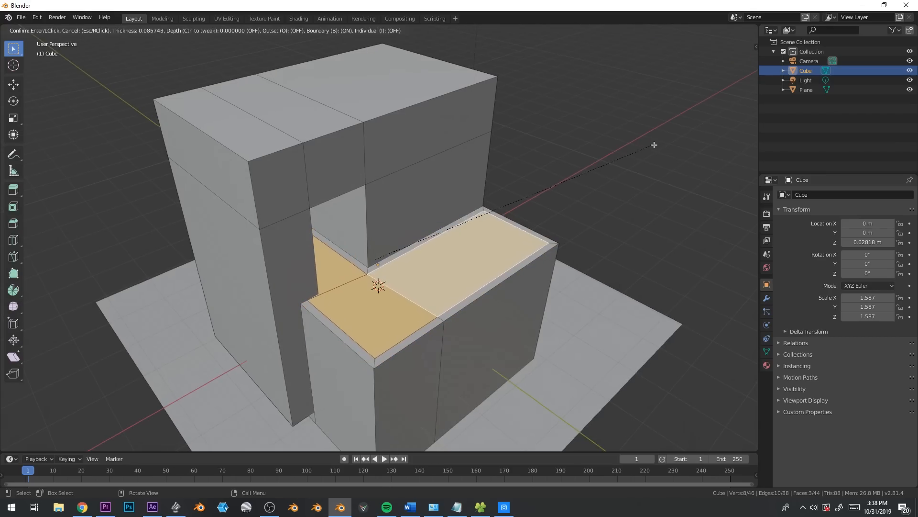
left_click(653, 144)
key("e")
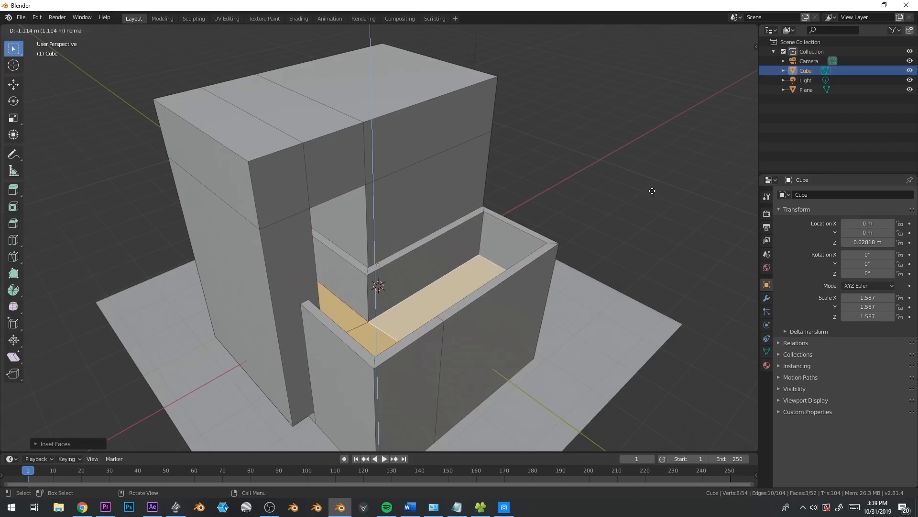
left_click(657, 186)
Add a horizontal loop cut around the tower just above the terrace wall
middle_click_drag(658, 186, 424, 216)
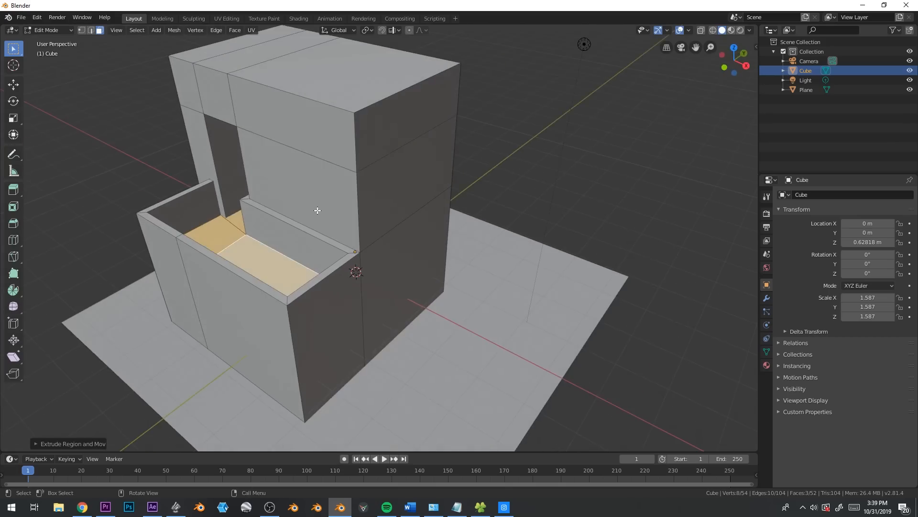
left_click(318, 211)
middle_click_drag(397, 244, 404, 243)
key("ctrl+r")
left_click(384, 231)
left_click(386, 251)
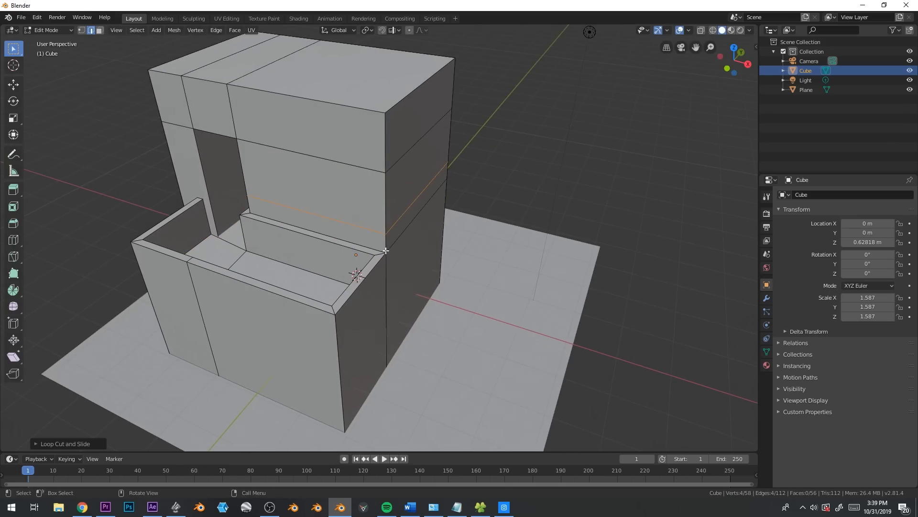
Try two vertical loop cuts on the wall above the terrace, one near the doorway and one near the outer corner
key("ctrl+r")
left_click(307, 160)
left_click(252, 151)
key("ctrl+r")
left_click(306, 164)
left_click(329, 169)
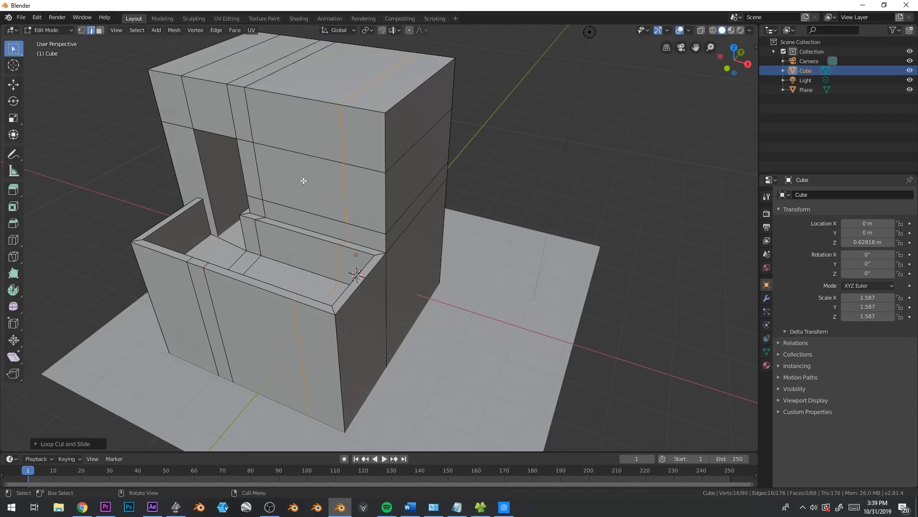
Try extruding the wall panel between the two vertical cuts, and undo the extrusion and both cuts
key("3")
left_click(298, 181)
key("e")
left_click(312, 176)
middle_click_drag(345, 321, 375, 221)
key("ctrl+z")
Add horizontal loop cuts around the lower storey just below the top of the terrace wall
key("2")
left_click(389, 218, "alt")
left_click(425, 213)
left_click(432, 156)
key("ctrl+r")
left_click(489, 185)
left_click(494, 145)
Extrude the narrow strip on the tower's side wall outward and lower its outer end to form a sloping awning
key("3")
left_click(512, 144)
key("e")
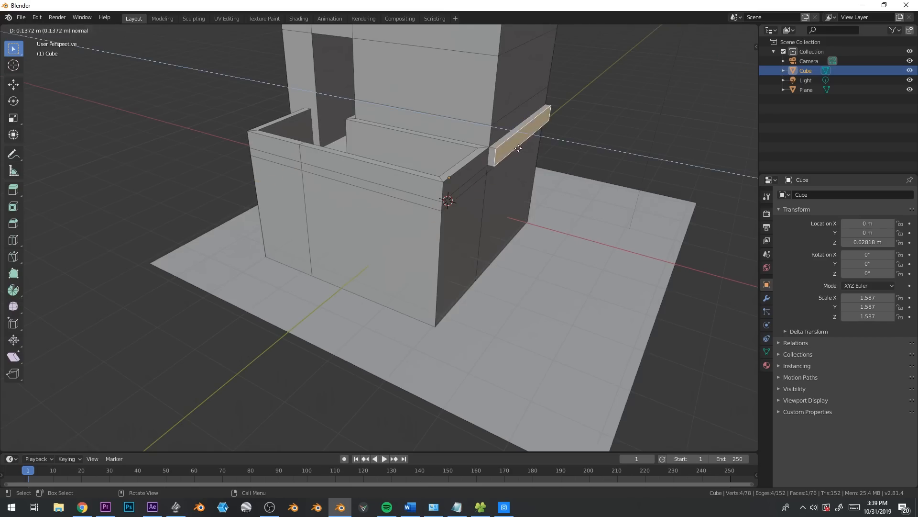
left_click(583, 172)
key("g")
key("z")
left_click(626, 208)
Extrude the separate face beneath the awning back toward the wall and shift the resulting slab about 0.14 m along X
middle_click_drag(626, 208, 579, 186)
key("e")
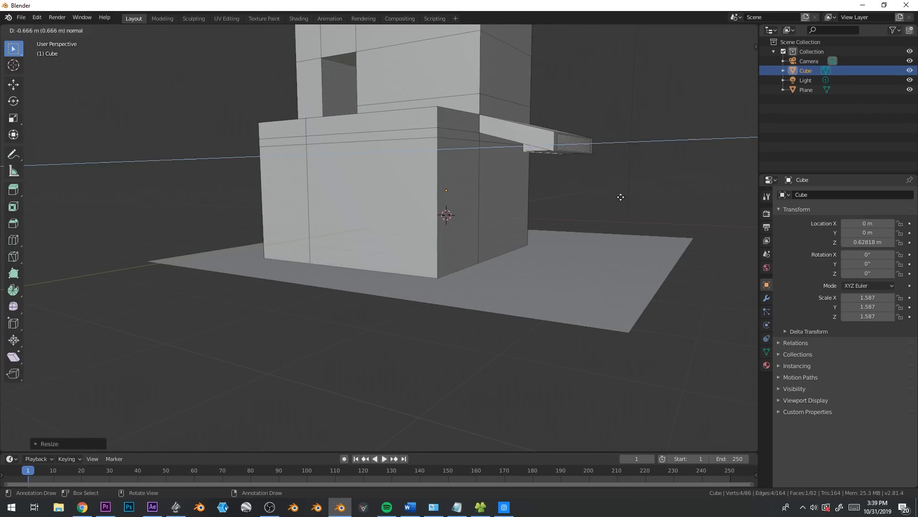
left_click(575, 192)
key("ctrl+l")
key("g")
key("y")
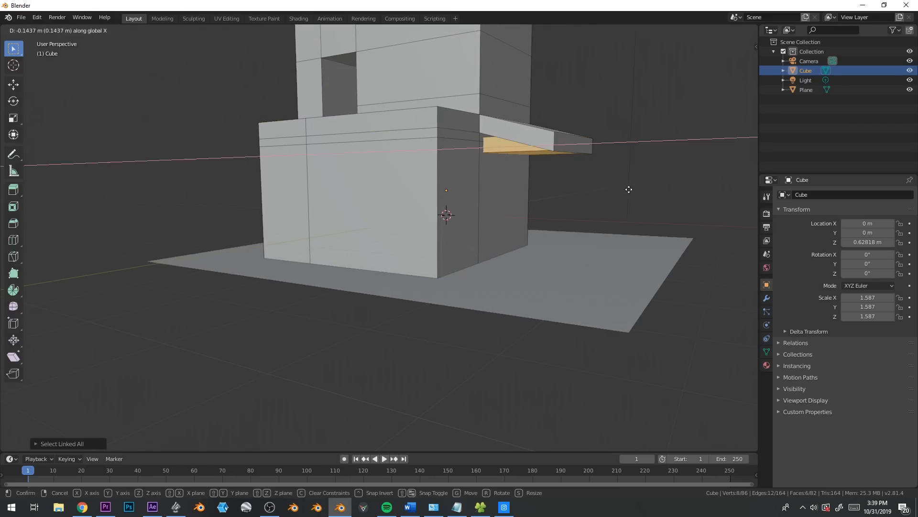
left_click(630, 190)
Add a cylinder to the mesh and move it out along X beneath the awning
key("shift+a")
left_click(576, 218)
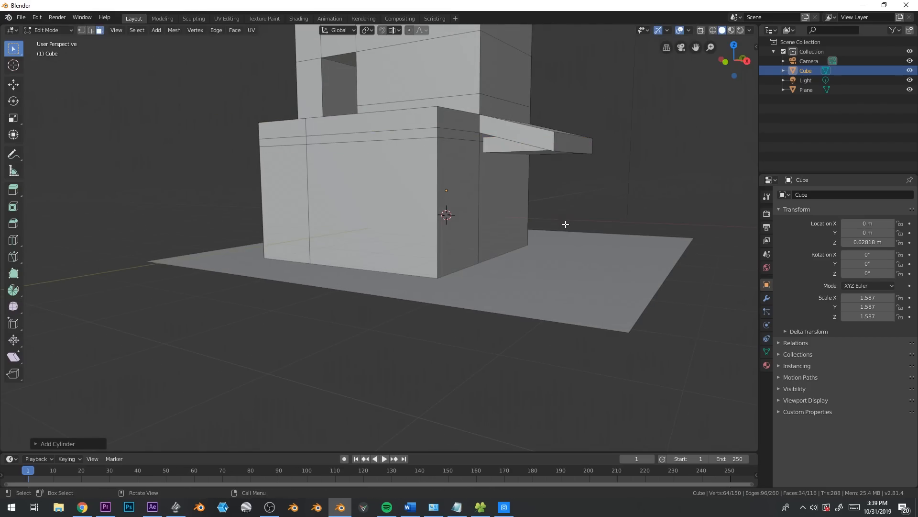
key("g")
key("y")
left_click(616, 235)
Scale the cylinder into a slim pillar and move it along Z to meet the awning's underside
key("s")
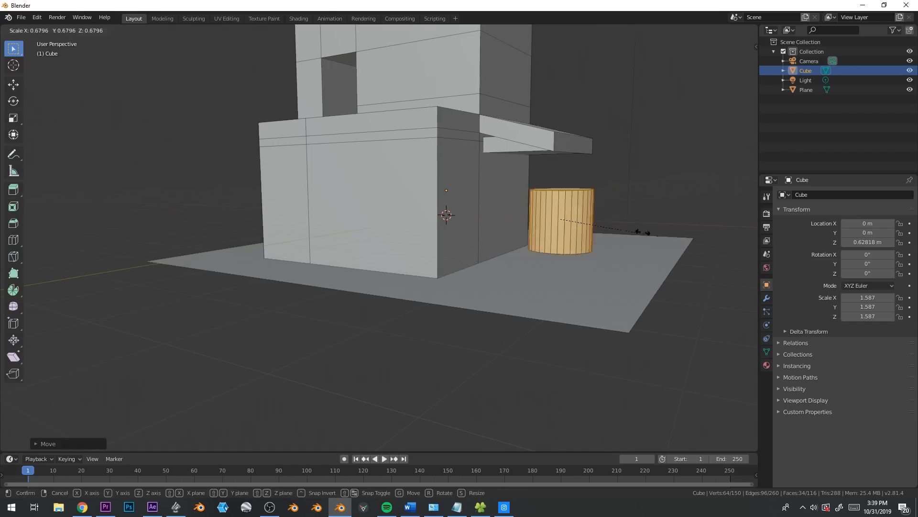
left_click(46, 258)
key("s")
left_click(638, 276)
key("g")
key("z")
left_click(639, 264)
Move the pillar beneath the awning's terrace-side end and stretch it along Z to span from ground to awning
middle_click_drag(639, 265, 537, 292)
key("KP_3")
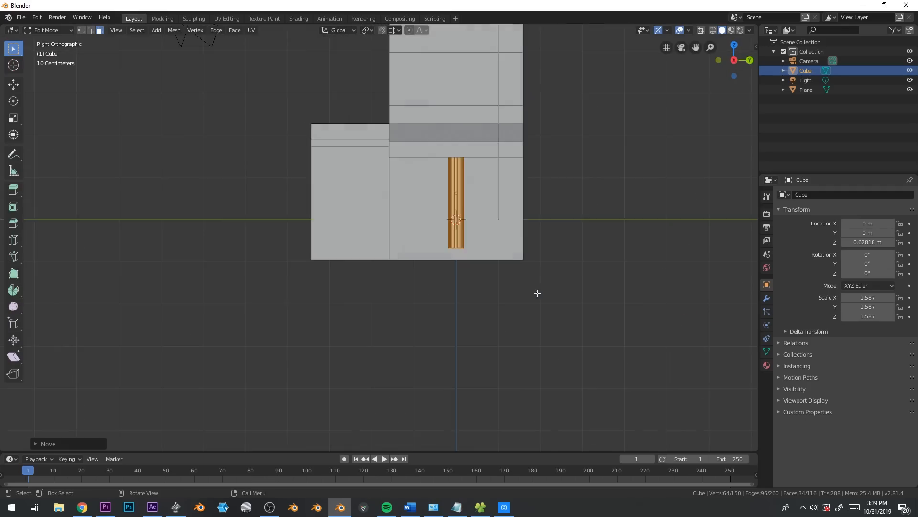
scroll(553, 229, "up", 2)
key("g")
key("s")
key("z")
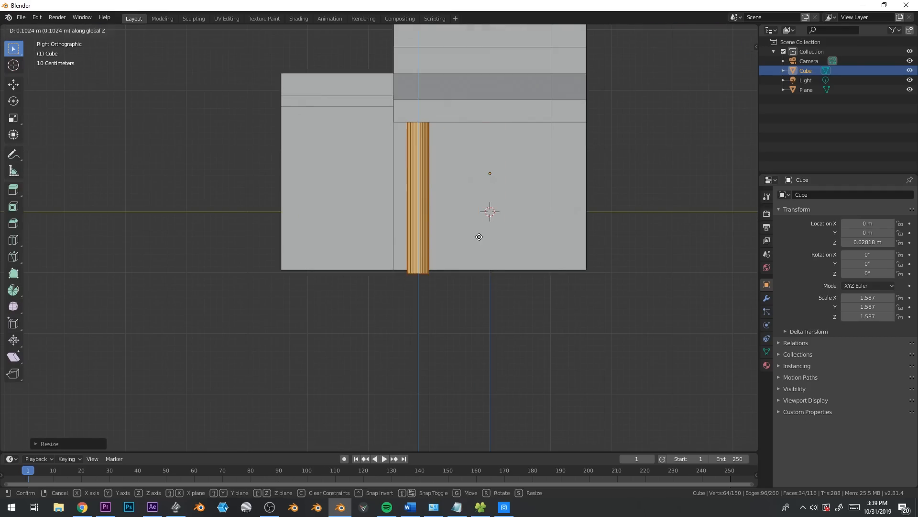
left_click(479, 236)
Duplicate the pillar, place the copy beneath the awning's other end, and return to Object Mode
key("shift+d")
left_click(625, 232)
middle_click_drag(625, 232, 539, 262)
scroll(511, 256, "down", 5)
key("Tab")
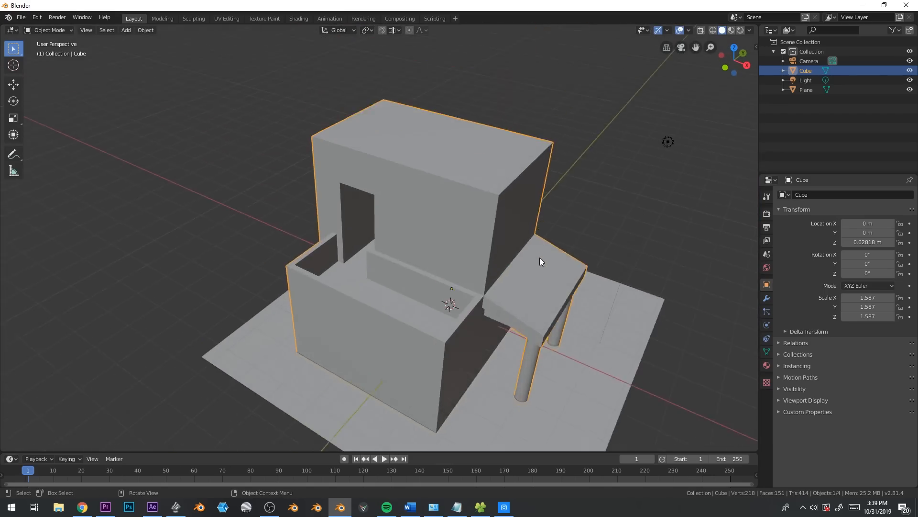
Bevel the tower's top roof edge above the awning into a wide sloped face
scroll(539, 259, "up", 1)
key("Tab")
left_click(549, 166)
key("2")
left_click(549, 168)
middle_click_drag(595, 227, 559, 210, "shift")
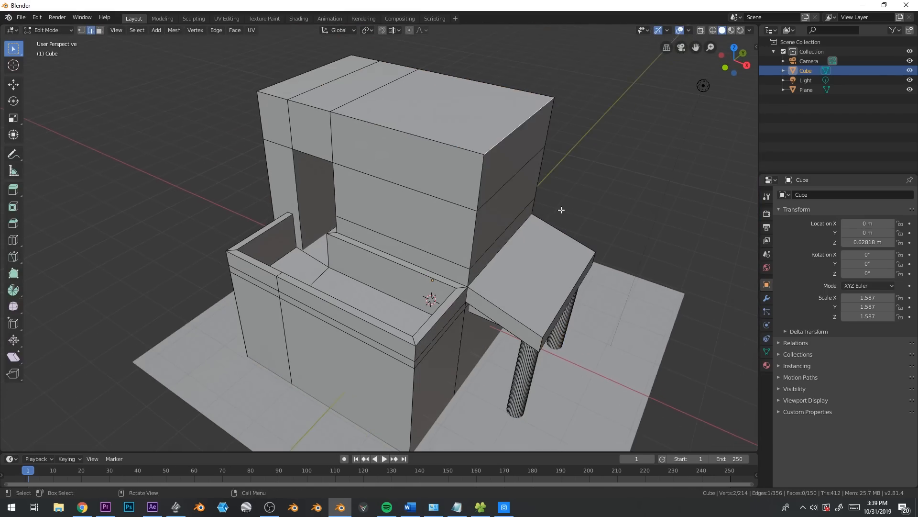
key("ctrl+b")
left_click(642, 225)
Inset the three flat roof faces by about 0.08 and extrude them down about 0.1 m to leave a raised rim
middle_click_drag(621, 225, 639, 261, "shift")
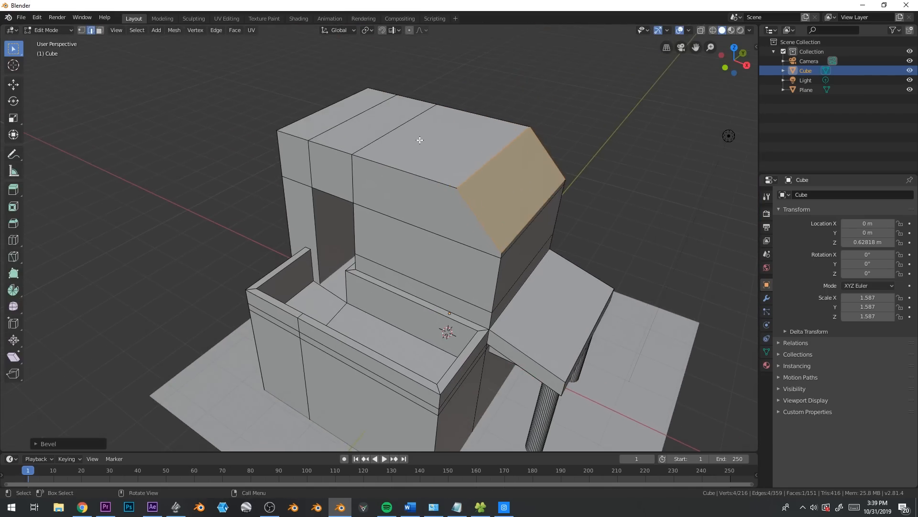
key("3")
left_click(410, 149)
key("c")
left_click(359, 122)
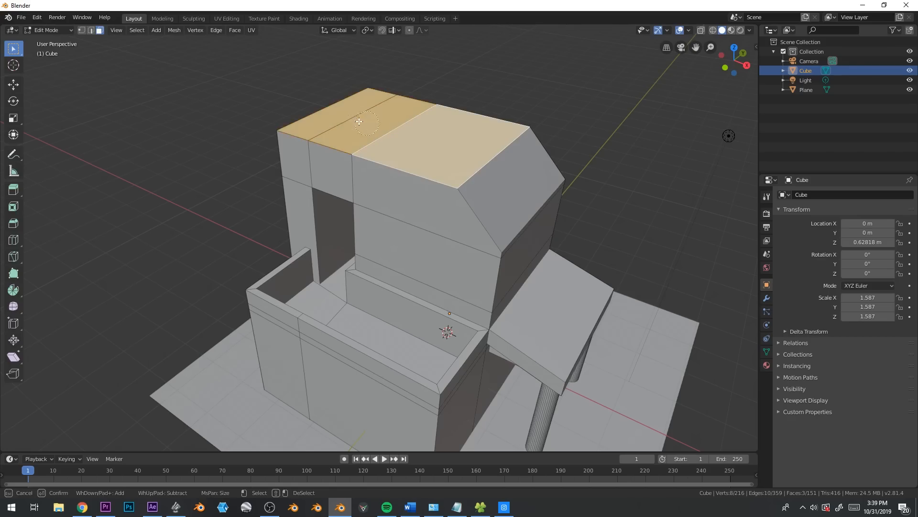
key("i")
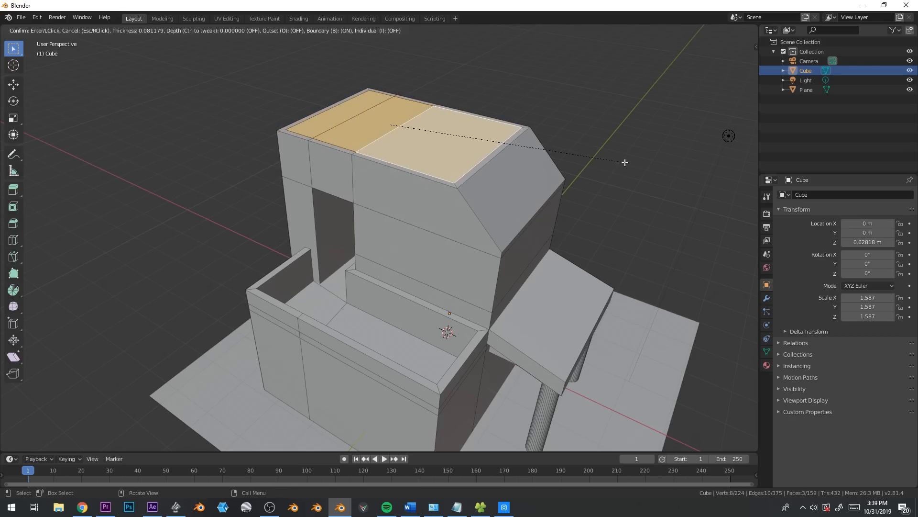
left_click(624, 163)
key("e")
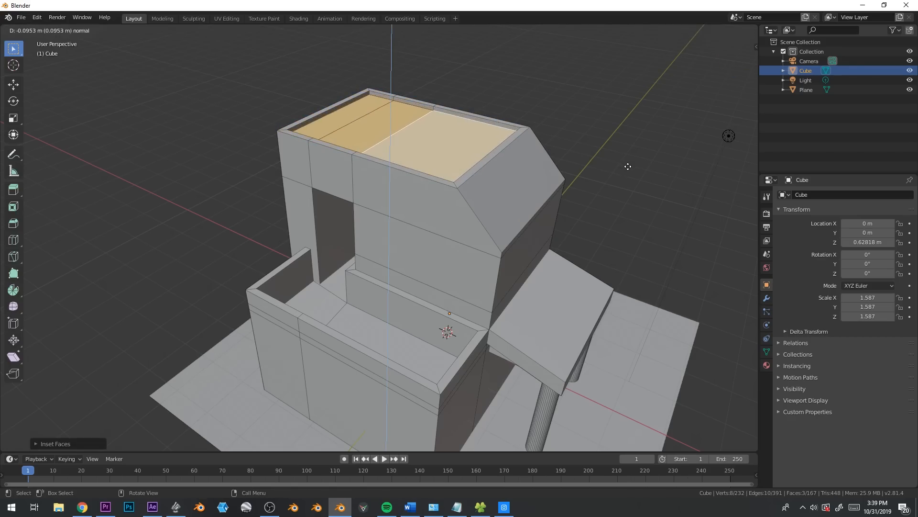
left_click(628, 166)
key("Tab")
Move the bottom face of the overhang's leg down along Z to the ground, using X-ray display temporarily
scroll(538, 245, "down", 2)
middle_click_drag(534, 245, 426, 272)
key("Tab")
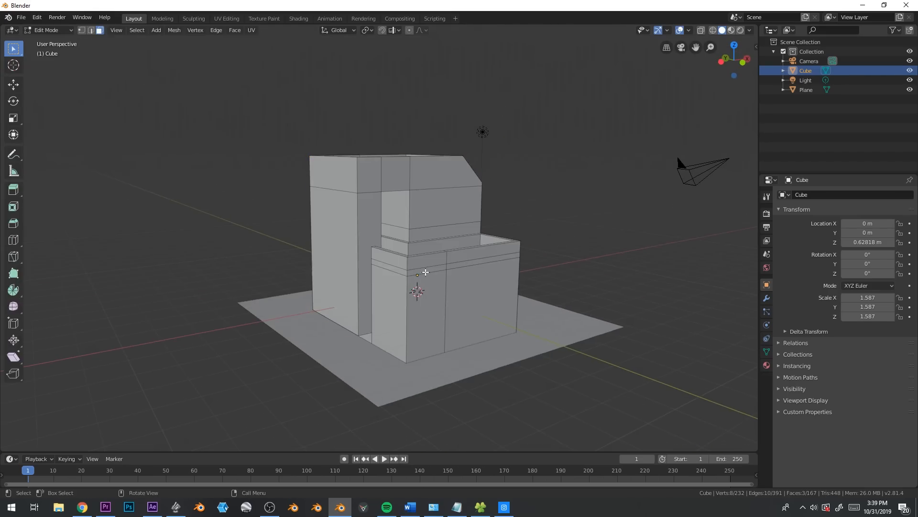
left_click(342, 327)
key("alt+z")
key("g")
key("z")
left_click(414, 349)
key("z")
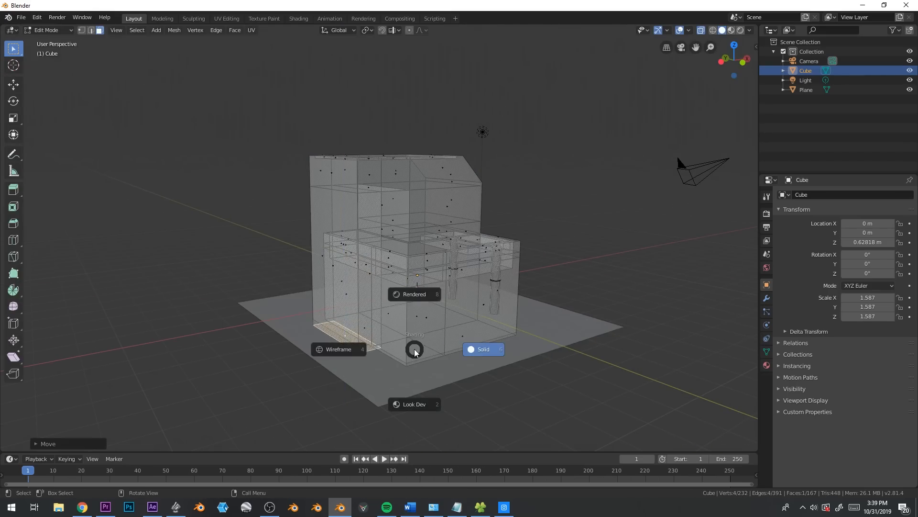
key("alt+z")
Create a new material for the house and assign an Image Texture to its Base Color
mouse_move(574, 256)
middle_mouse_down()
mouse_move(490, 281)
mouse_move(483, 306)
middle_mouse_up()
key("Tab")
middle_click_drag(584, 345, 572, 334)
left_click(767, 365)
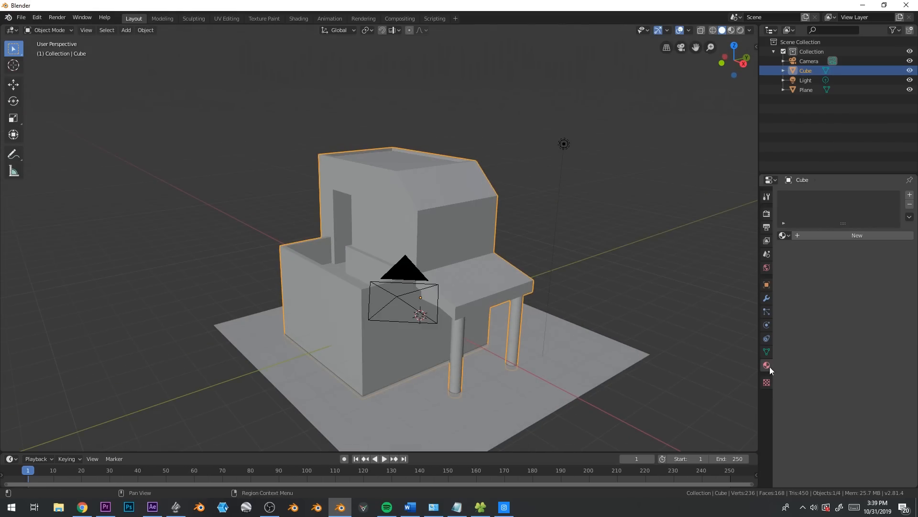
left_click(857, 236)
left_click(908, 332)
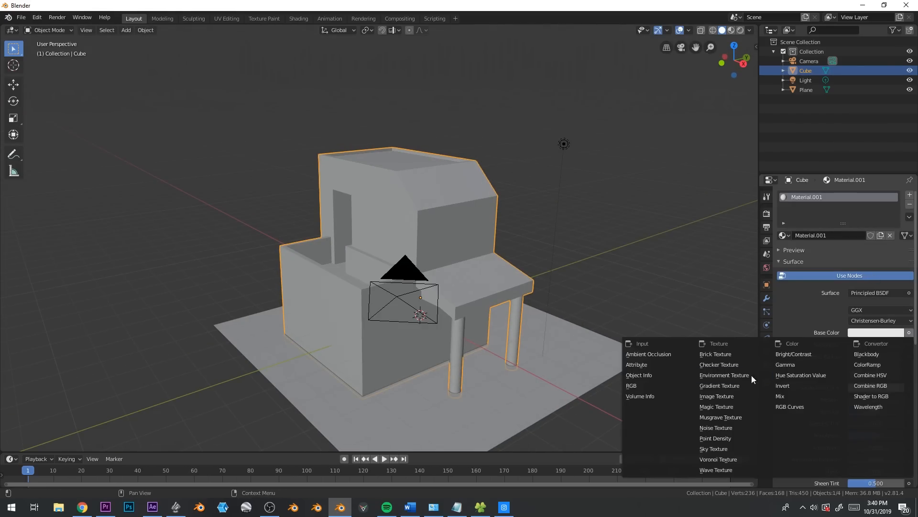
left_click(735, 399)
Open the texture image browser at V:\textures\Bare and display the files as thumbnails
left_click(849, 337)
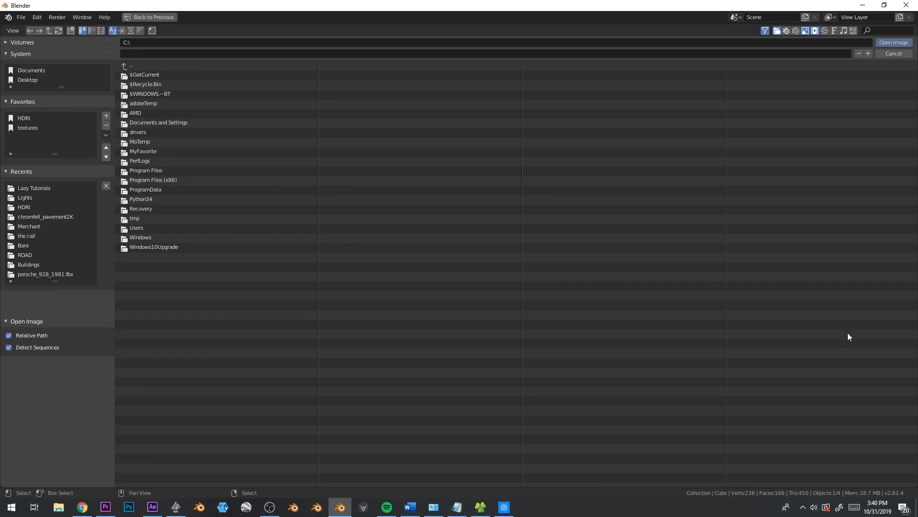
left_click(26, 130)
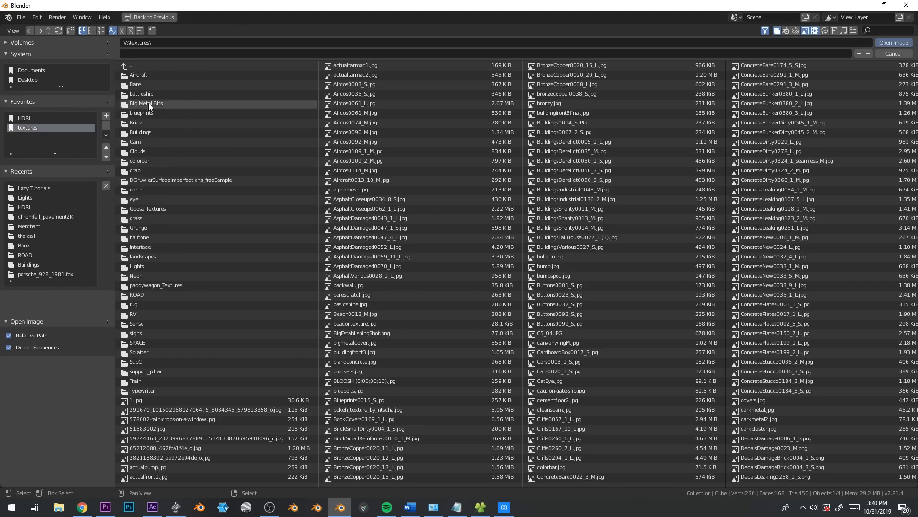
left_click(162, 87)
left_click(101, 31)
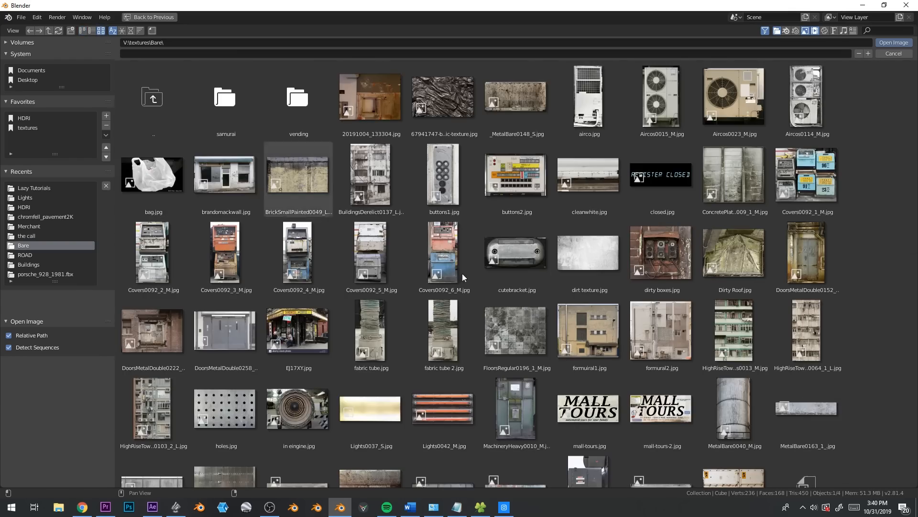
Browse the texture thumbnails and load formuiral1.jpg as the material's base color image
scroll(574, 352, "down", 15)
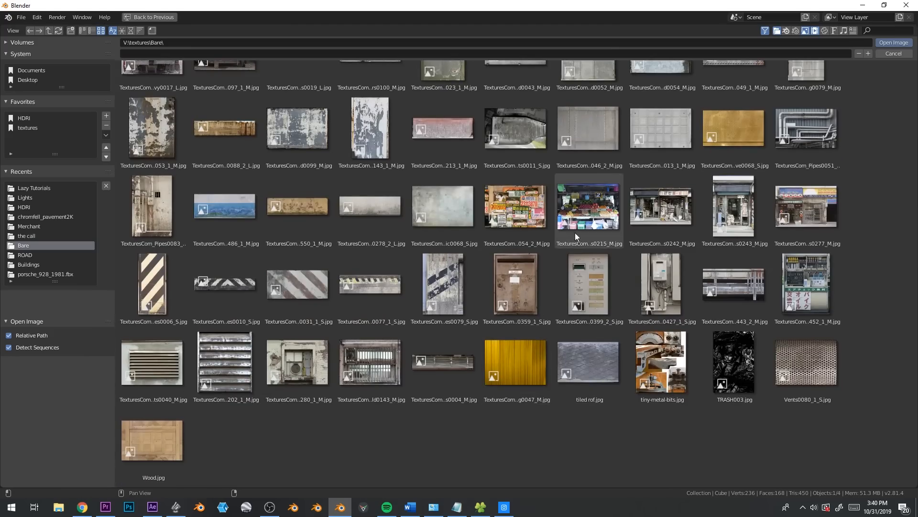
scroll(588, 239, "up", 5)
scroll(424, 261, "up", 4)
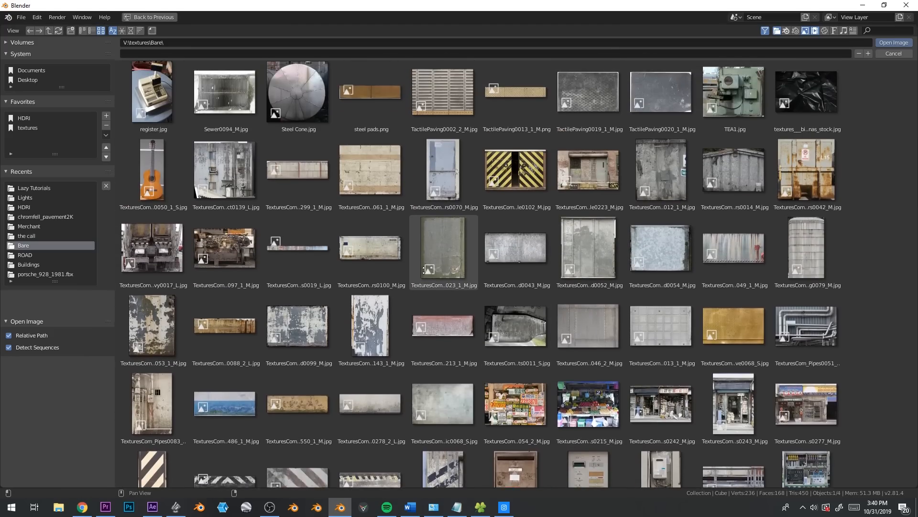
scroll(443, 220, "up", 8)
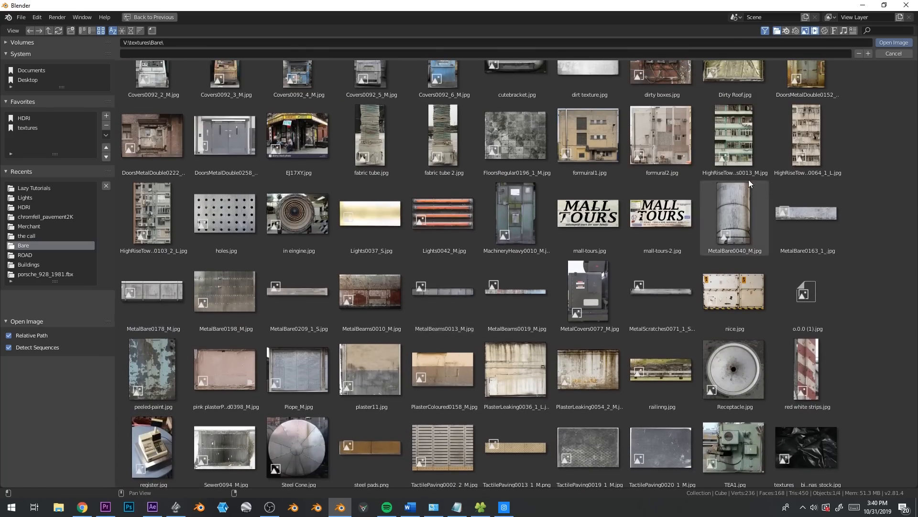
double_click(606, 138)
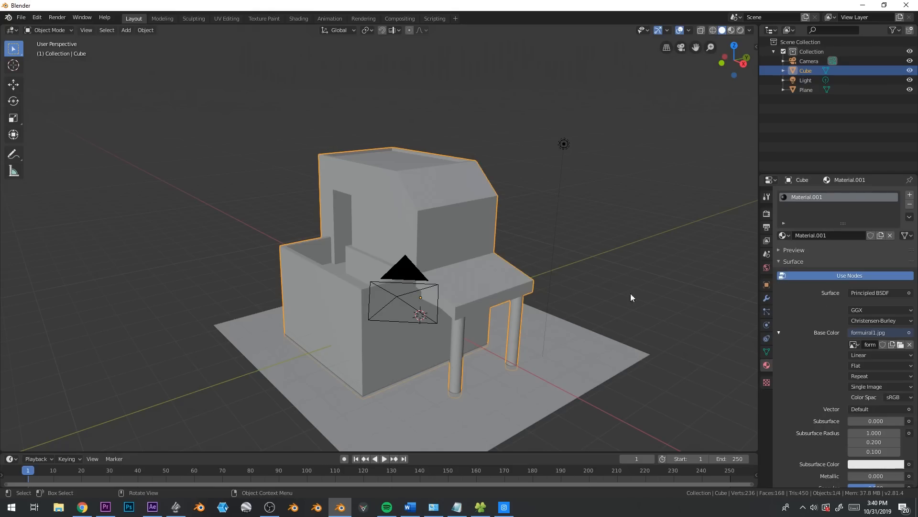
Split the 3D viewport vertically into two side-by-side areas
left_click_drag(5, 448, 268, 426)
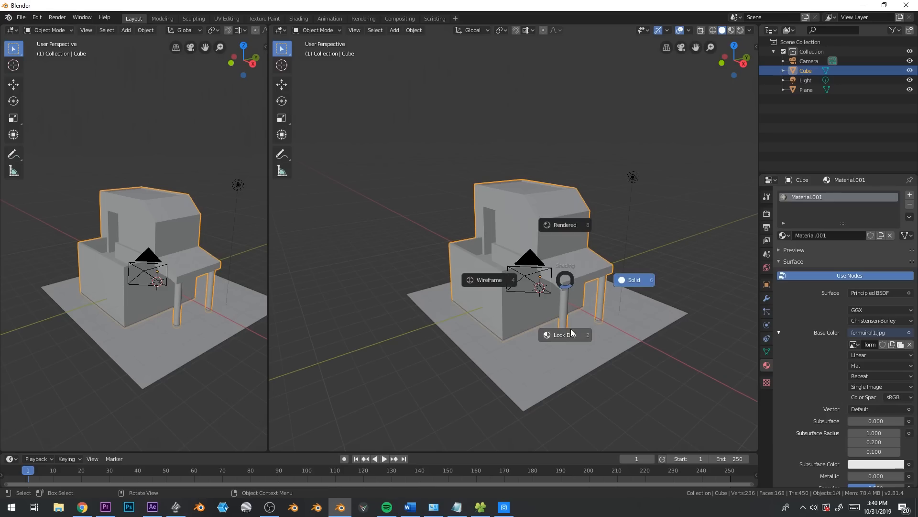
Switch the larger 3D viewport to Look Dev shading to show the facade texture on the house
left_click(570, 329)
scroll(570, 329, "up", 5)
mouse_move(536, 322)
middle_mouse_down()
mouse_move(572, 335)
mouse_move(529, 330)
middle_mouse_up()
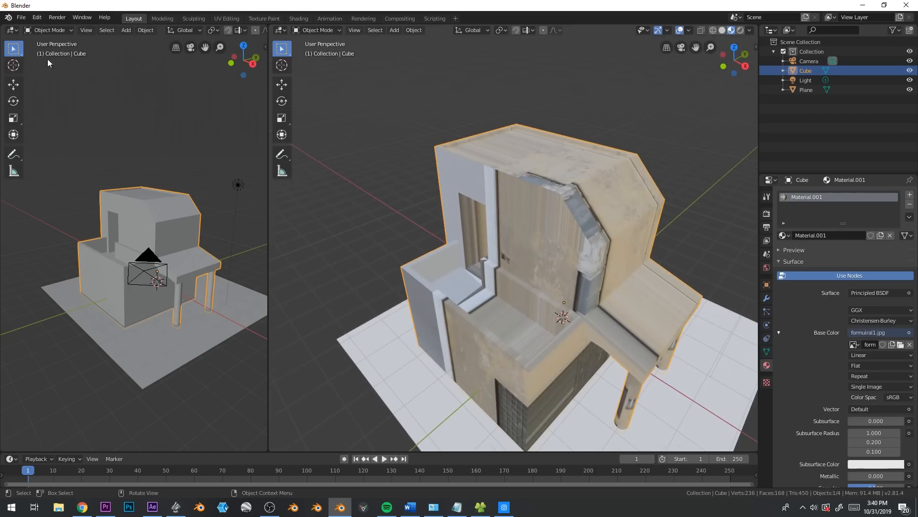
Turn the narrow viewport into a UV Editor showing formuiral1.jpg and widen it so the whole facade photo fits
left_click(11, 31)
left_click(47, 86)
left_click(91, 31)
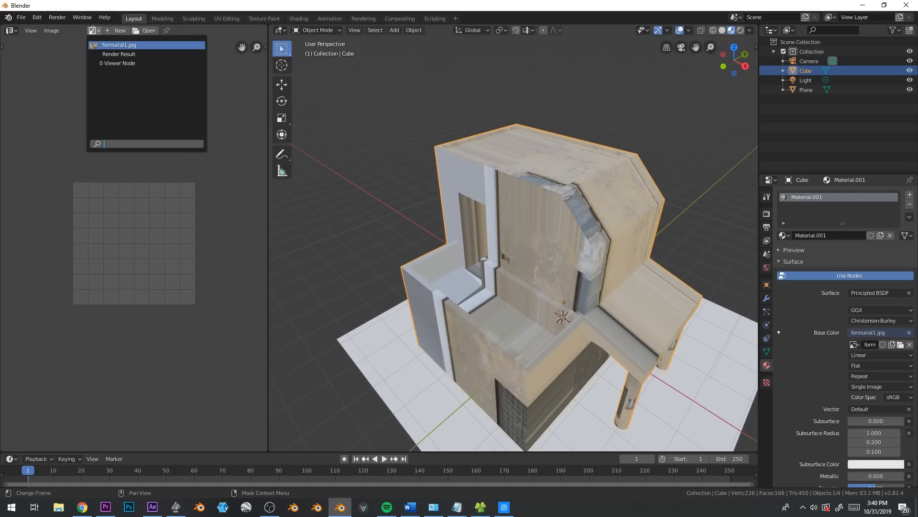
left_click(108, 46)
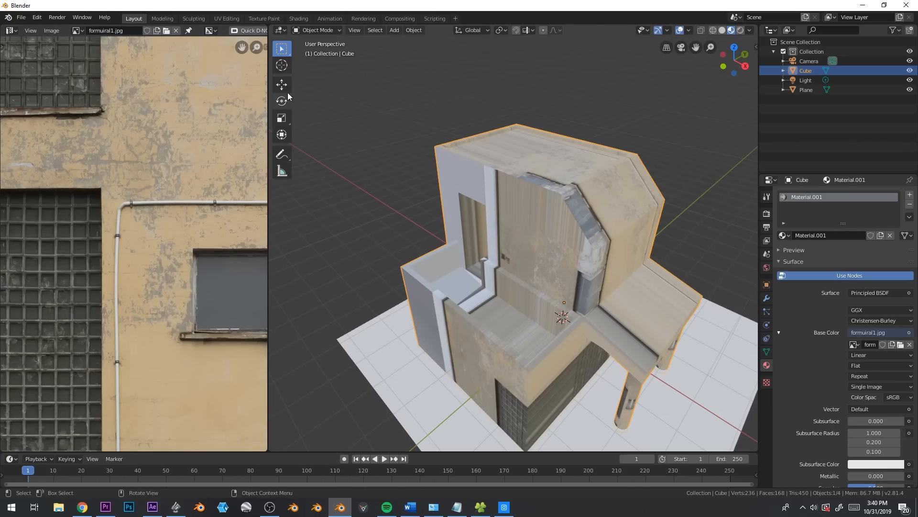
left_click_drag(267, 93, 325, 95)
scroll(198, 205, "down", 5)
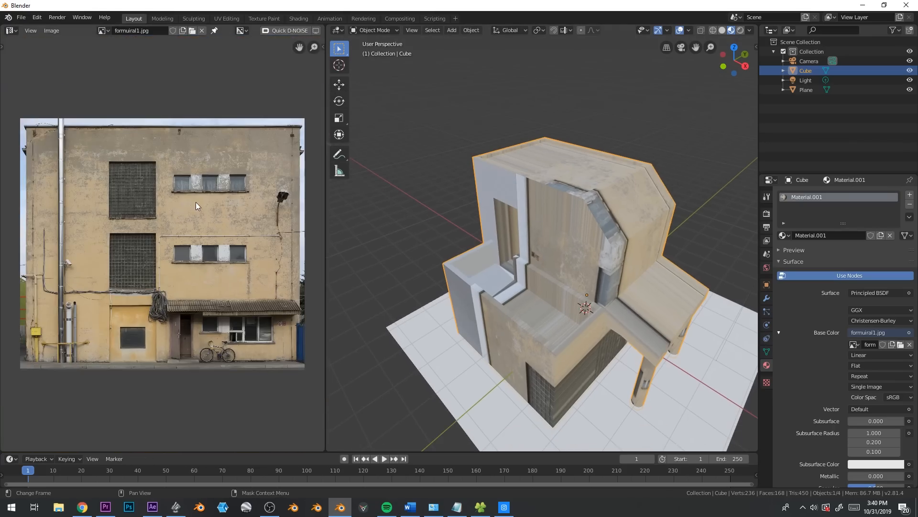
Enter Edit Mode on the house, select all its faces and apply the standard Unwrap
key("Tab")
key("a")
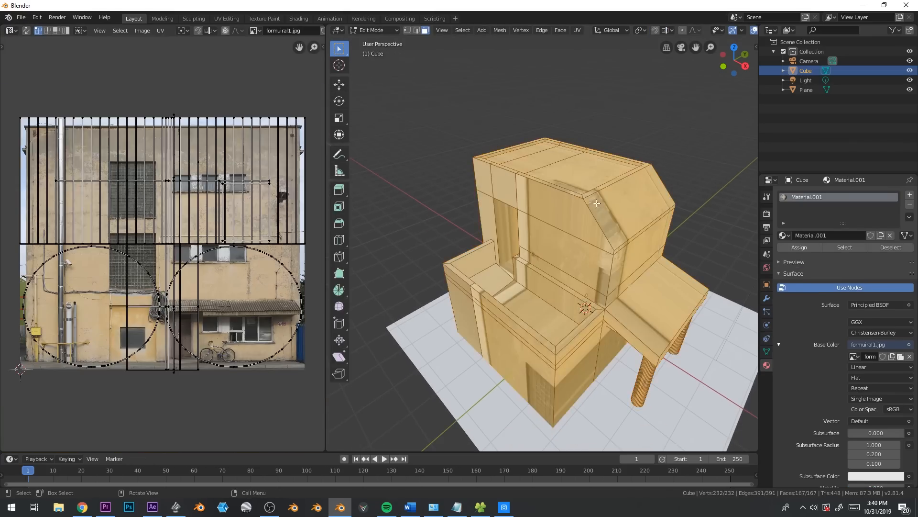
key("u")
key("Escape")
key("u")
left_click(556, 231)
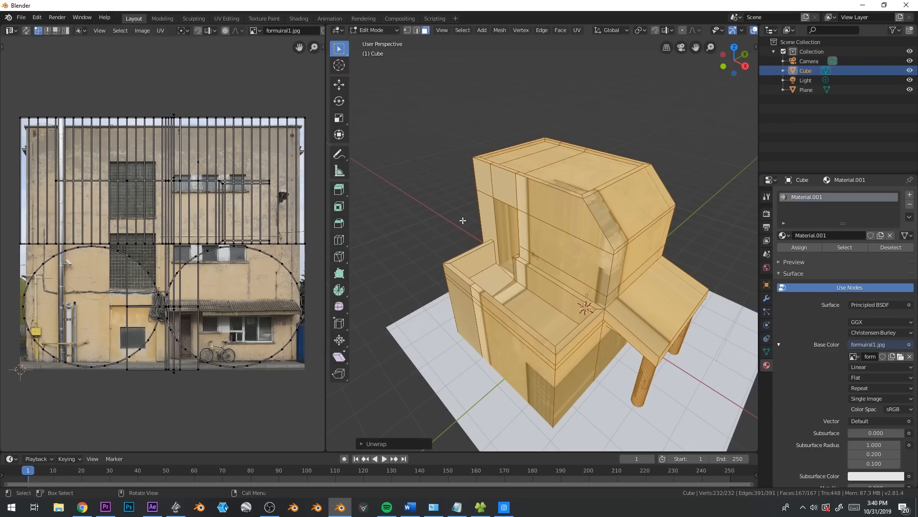
Select all the unwrapped UVs and scale them down within the facade photo
key("a")
key("s")
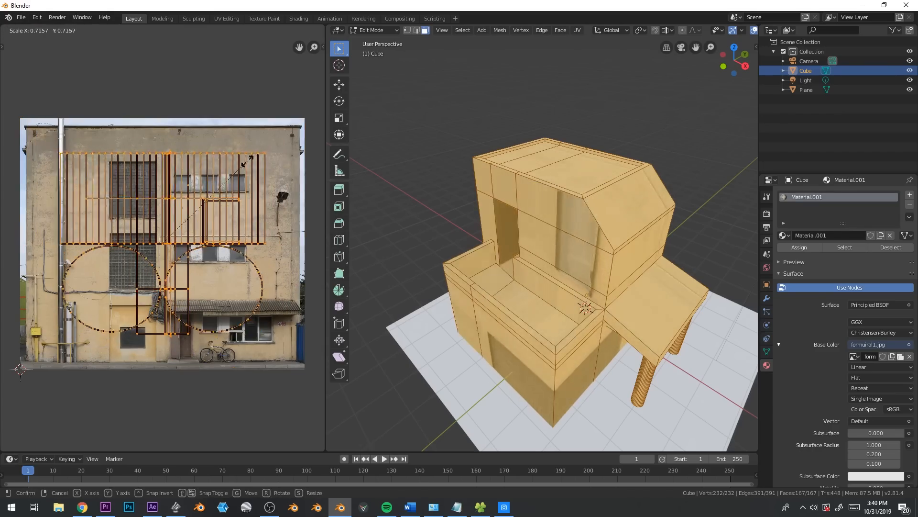
left_click(219, 188)
Remap all the house faces with Cube Projection and scale the resulting UVs down over the facade photo
mouse_move(654, 303)
middle_mouse_down()
mouse_move(478, 309)
mouse_move(651, 295)
middle_mouse_up()
key("u")
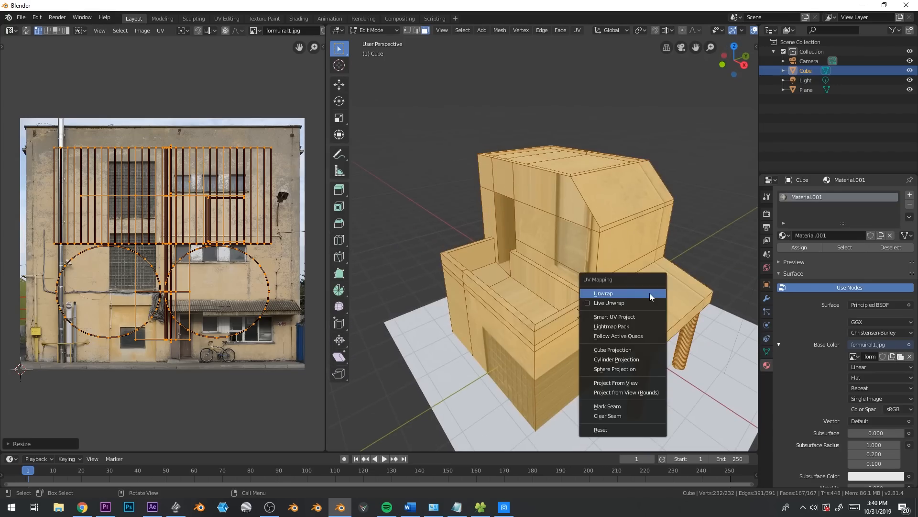
left_click(638, 351)
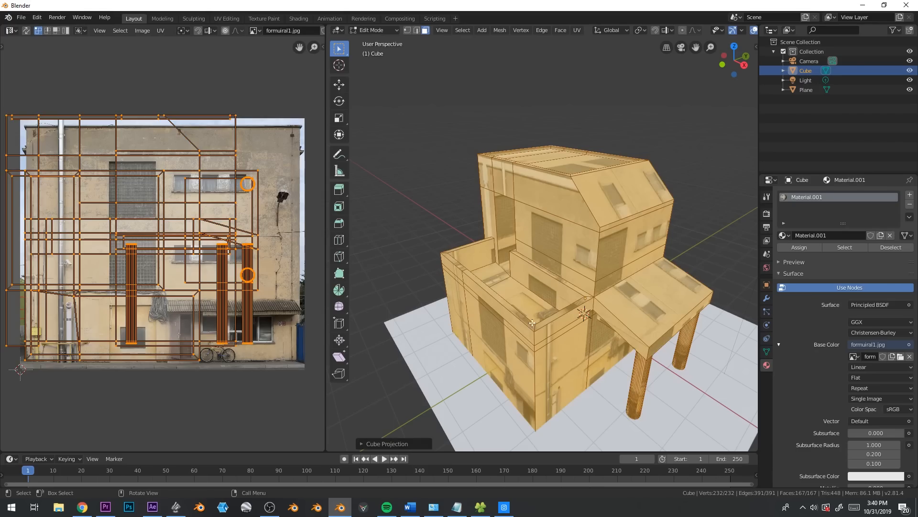
key("s")
left_click(229, 218)
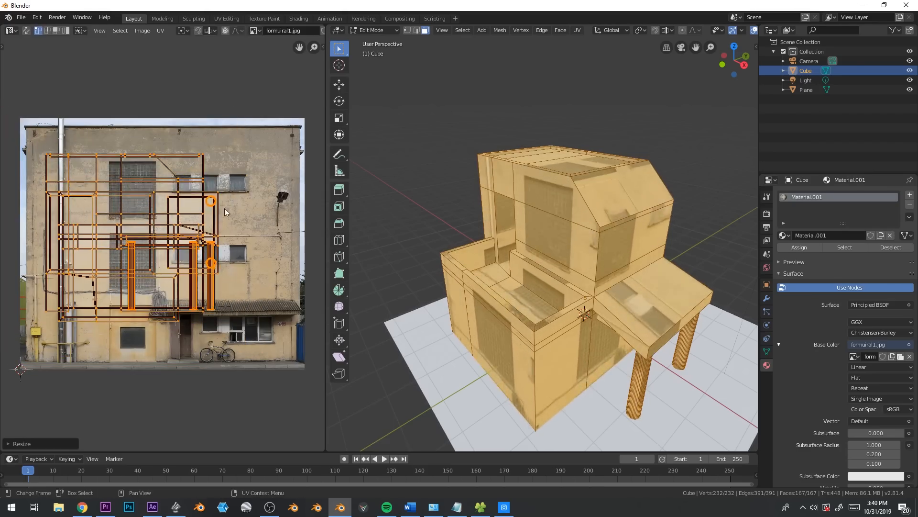
Move all the UVs down onto the photo's lower storeys, around the middle window row, door and awning
key("g")
left_click(298, 235)
key("g")
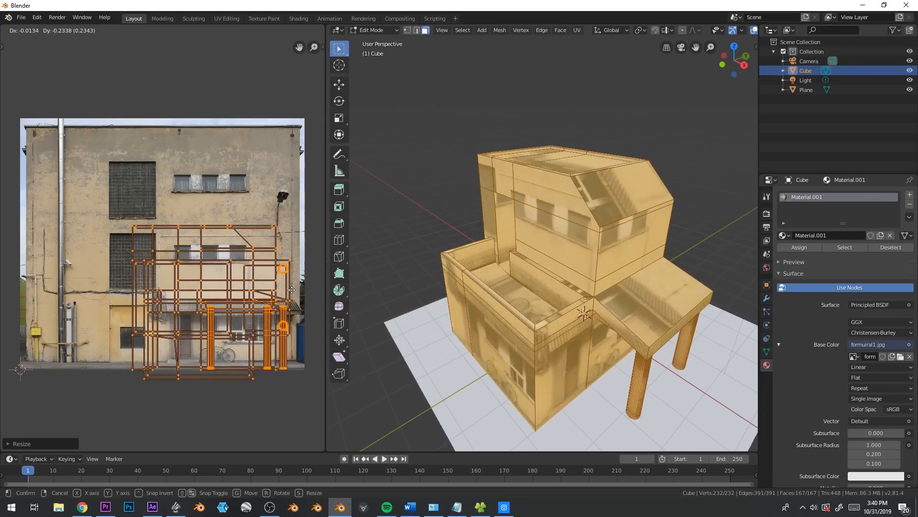
left_click(380, 308)
middle_click_drag(380, 308, 593, 345)
Stretch all the UVs slightly along X and nudge them to fit the windows and door onto the house walls
scroll(594, 345, "up", 2)
key("g")
key("x")
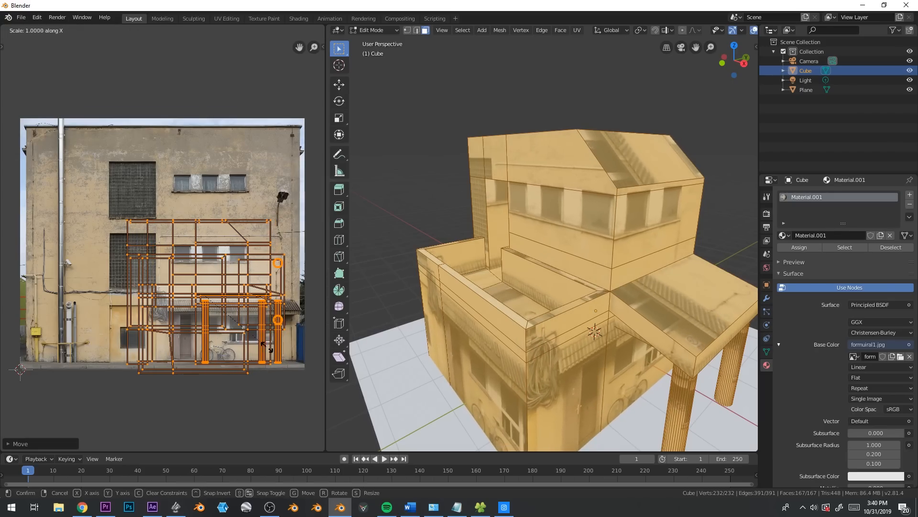
key("s")
key("x")
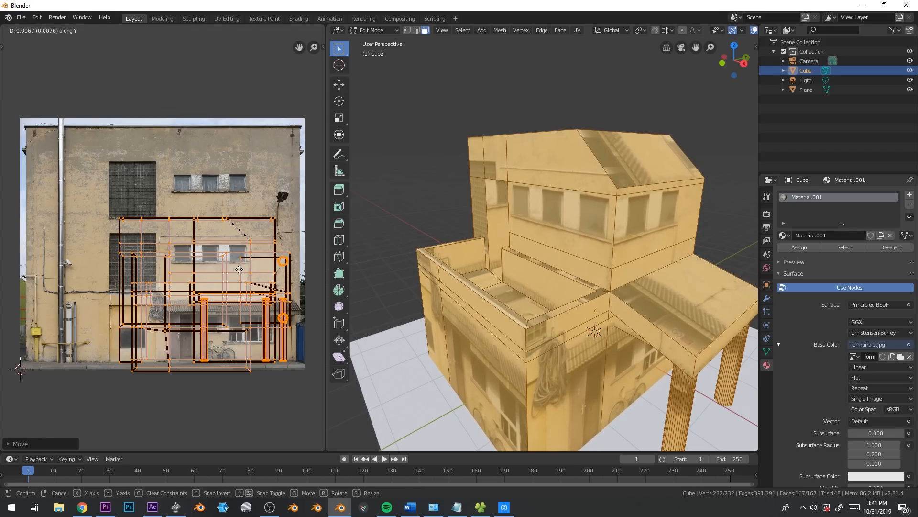
Scale all the UVs to about 0.88 and shift them so the window row sits within the upper storey walls
middle_click_drag(505, 237, 586, 234)
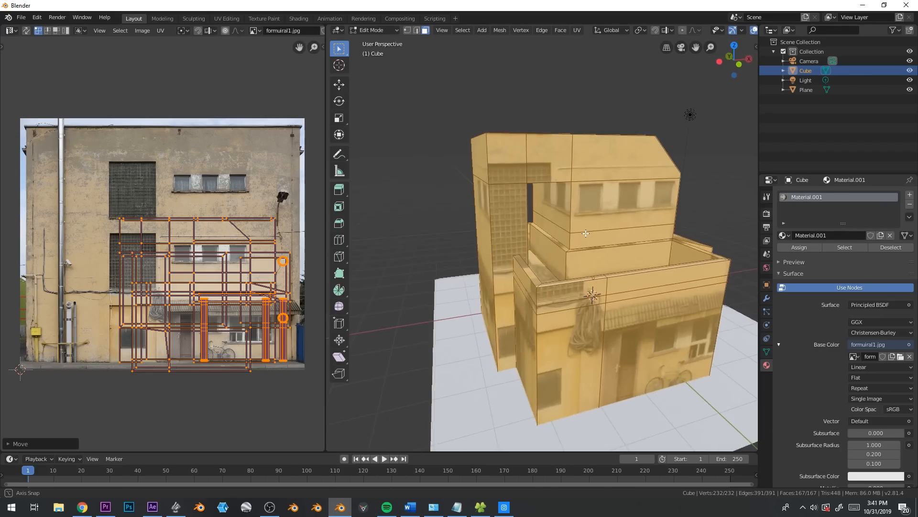
scroll(615, 258, "up", 3)
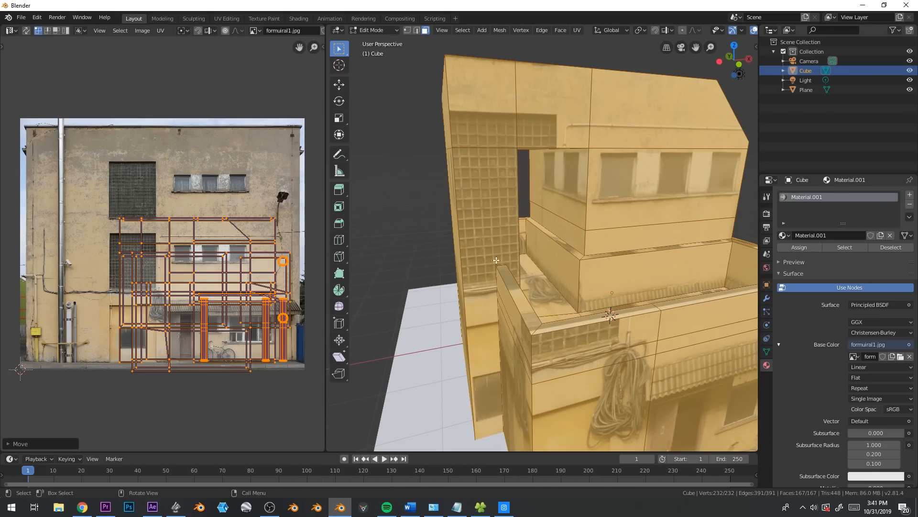
key("s")
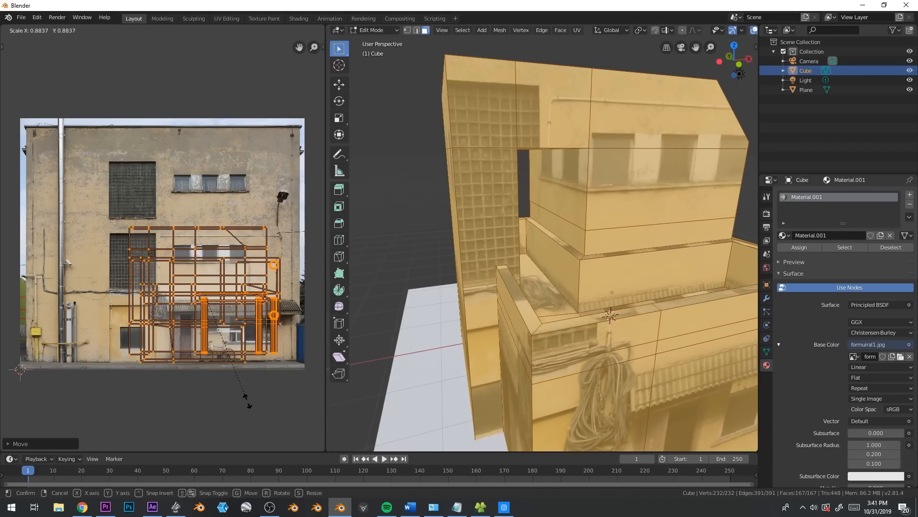
left_click(240, 396)
key("g")
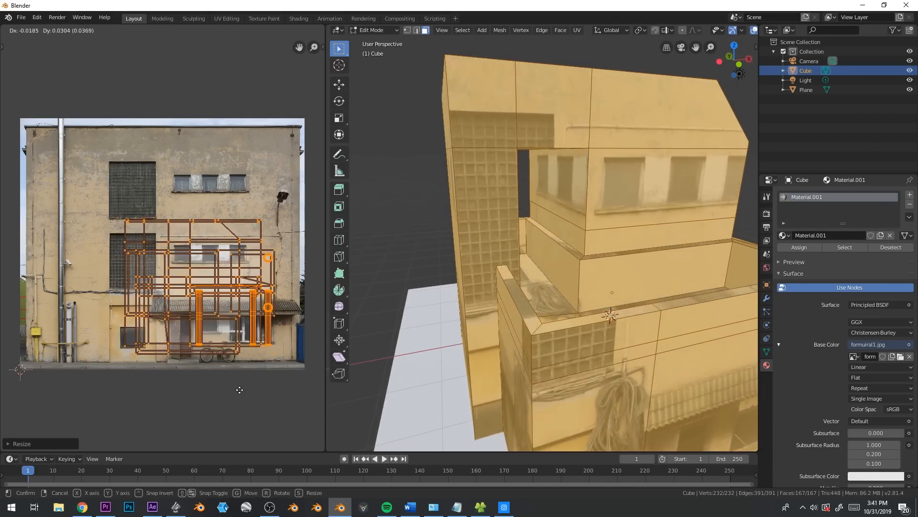
left_click(240, 390)
key("s")
key("x")
right_click(260, 408)
Select the upper storey's terrace-side wall faces, including the band above the opening and the tall corner strip
middle_click_drag(588, 301, 504, 298)
scroll(505, 297, "down", 1)
scroll(516, 285, "up", 1)
left_click(623, 165)
left_click(566, 170, "shift")
left_click(558, 207)
left_click(555, 168, "shift")
left_click(548, 113, "shift")
left_click(503, 114, "shift")
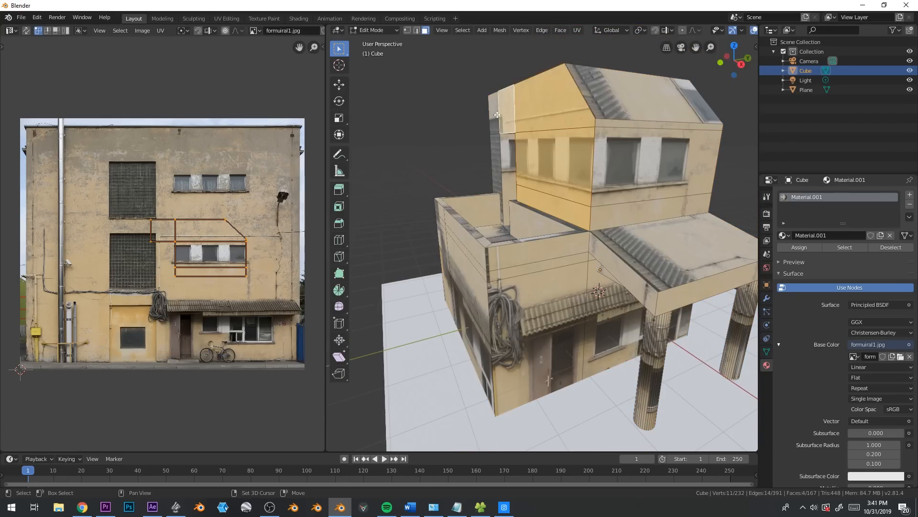
left_click(495, 161, "shift")
middle_click_drag(496, 162, 554, 184)
scroll(259, 262, "up", 1)
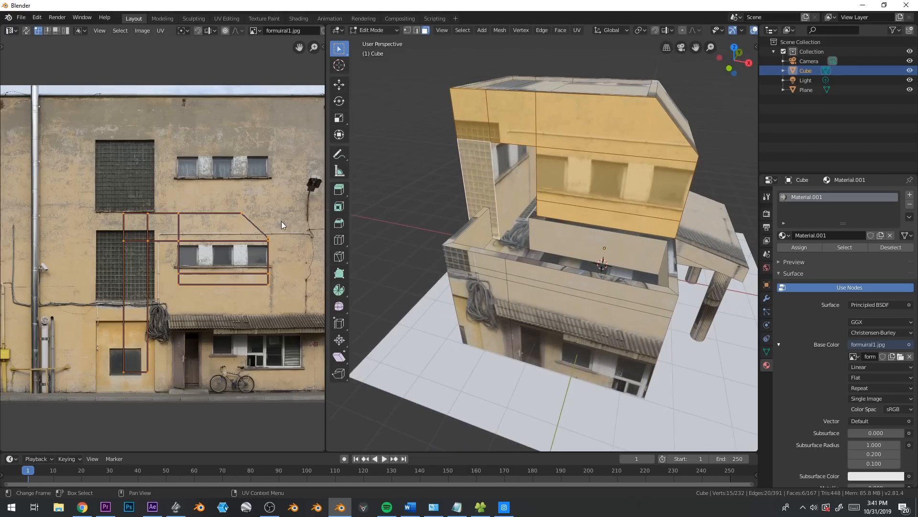
Widen the selected wall UVs along X and shift them so all three windows fit on the upper wall
key("g")
key("x")
left_click(283, 221)
key("s")
key("x")
left_click(312, 219)
key("g")
key("x")
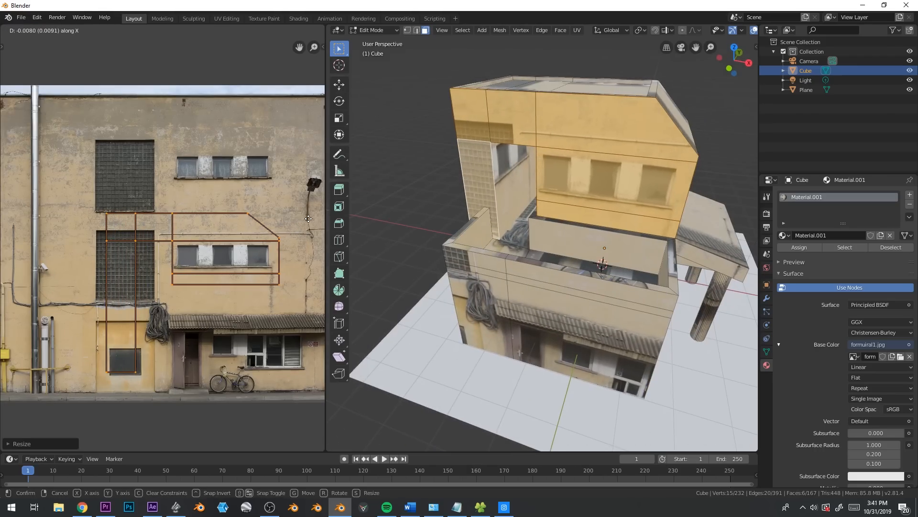
left_click(309, 222)
Select the two faces above the opening and the corner strip, and move their UVs onto bare plaster beside the drainpipe
left_click(500, 123)
left_click(479, 123, "shift")
left_click(475, 179, "shift")
middle_click_drag(475, 179, 519, 166)
key("g")
key("x")
left_click(168, 221)
key("g")
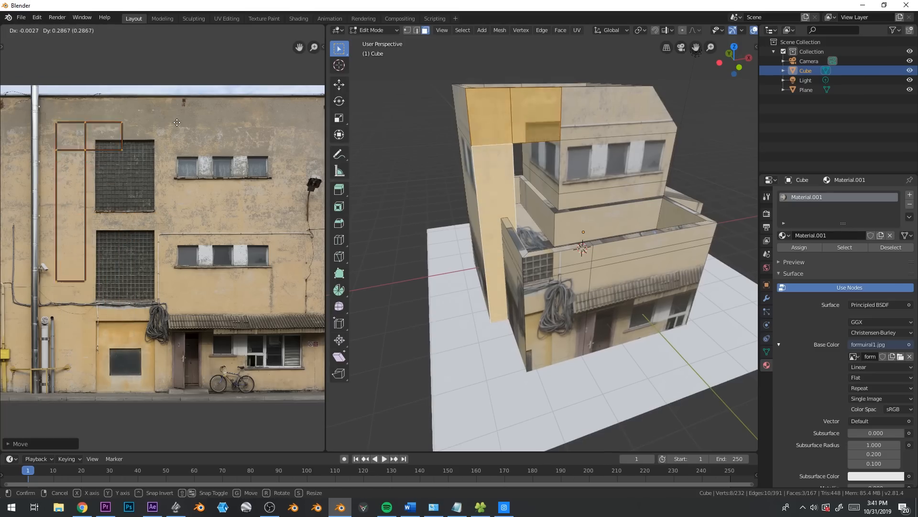
left_click(179, 105)
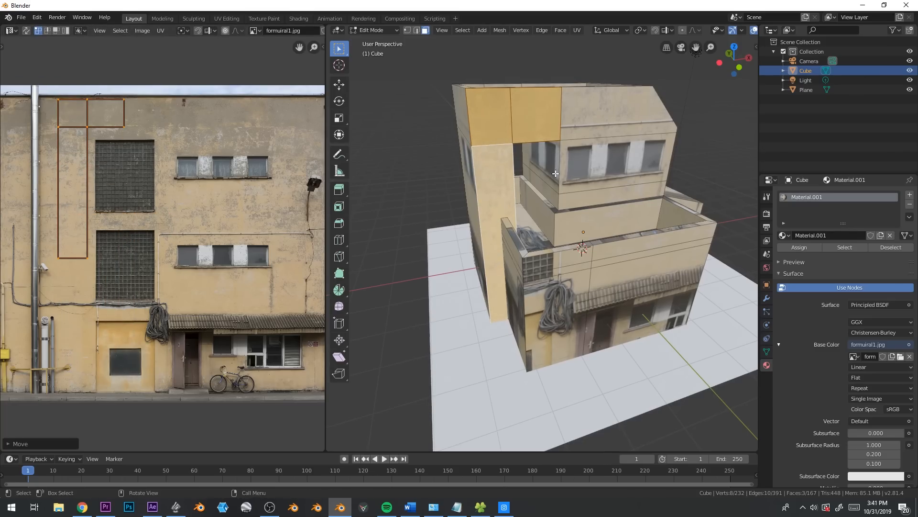
Select all upward-facing faces of the house by picking a flat roof face and using Select Similar by Normal
middle_click_drag(565, 137, 550, 135)
key("Tab")
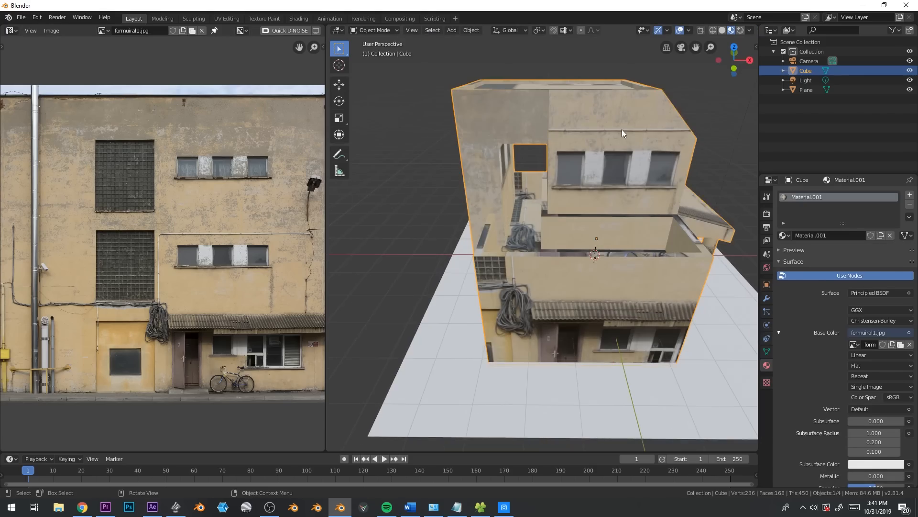
middle_click_drag(606, 130, 527, 148)
key("Tab")
left_click(526, 241)
middle_click_drag(532, 276, 522, 258)
middle_click_drag(550, 179, 566, 157)
left_click(584, 217)
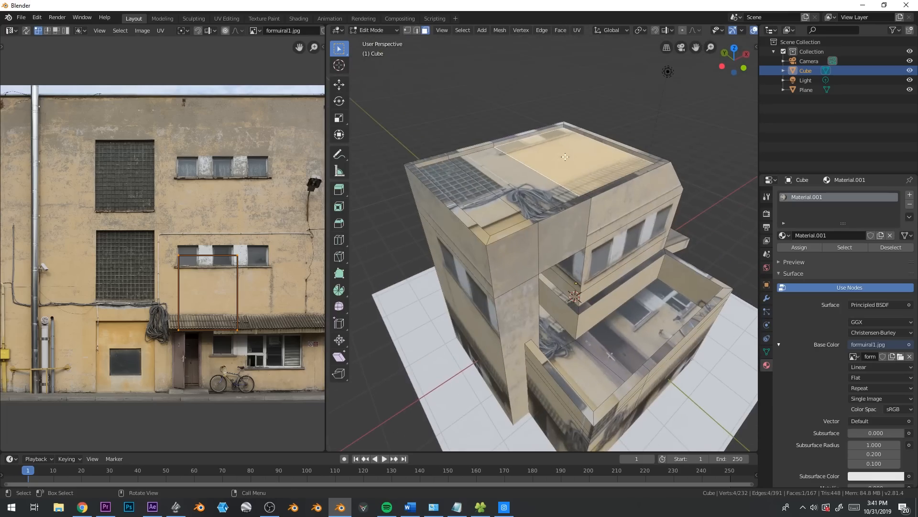
left_click(465, 32)
mouse_move(492, 137)
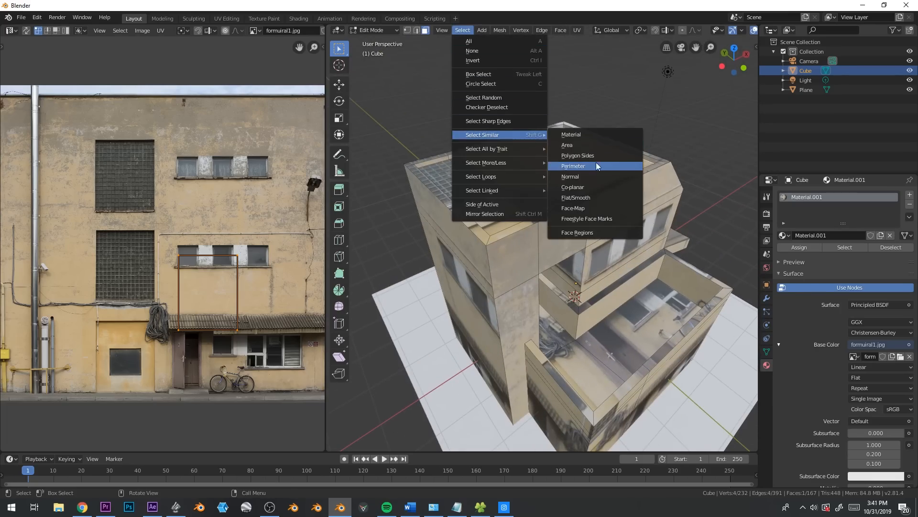
left_click(601, 178)
middle_click_drag(602, 178, 578, 234)
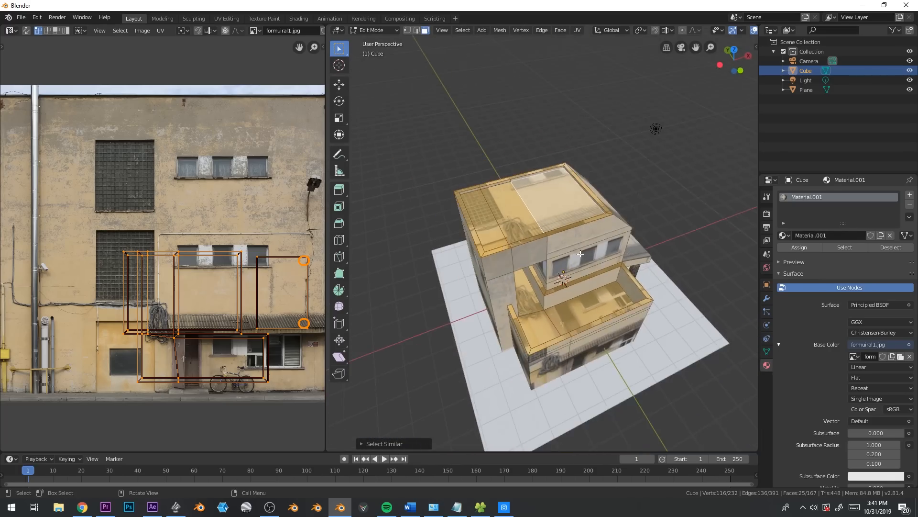
Remap the upward-facing faces with Project From View in top view, and reposition and rescale their UVs over the photo
key("KP_7")
key("u")
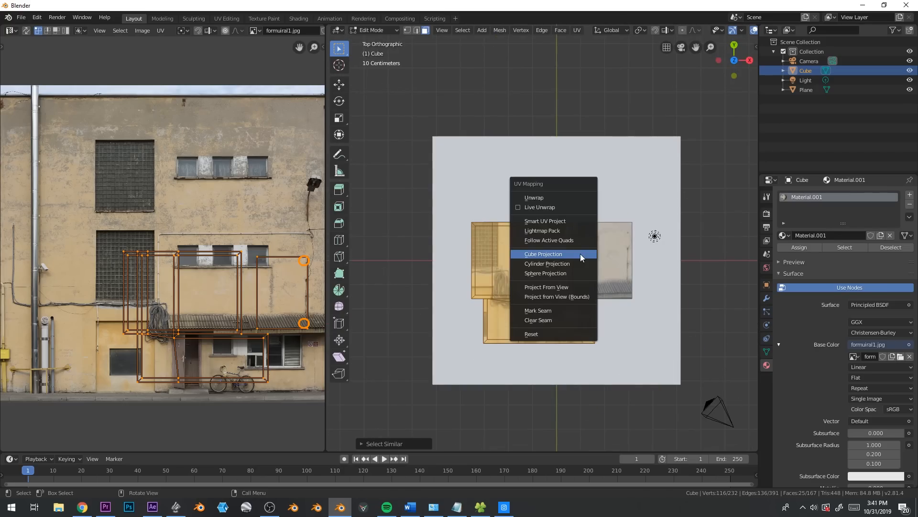
left_click(572, 286)
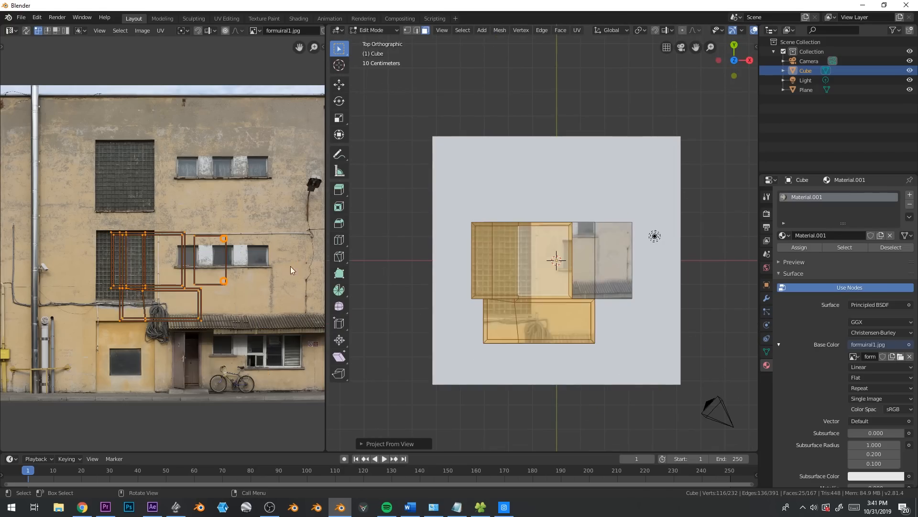
key("g")
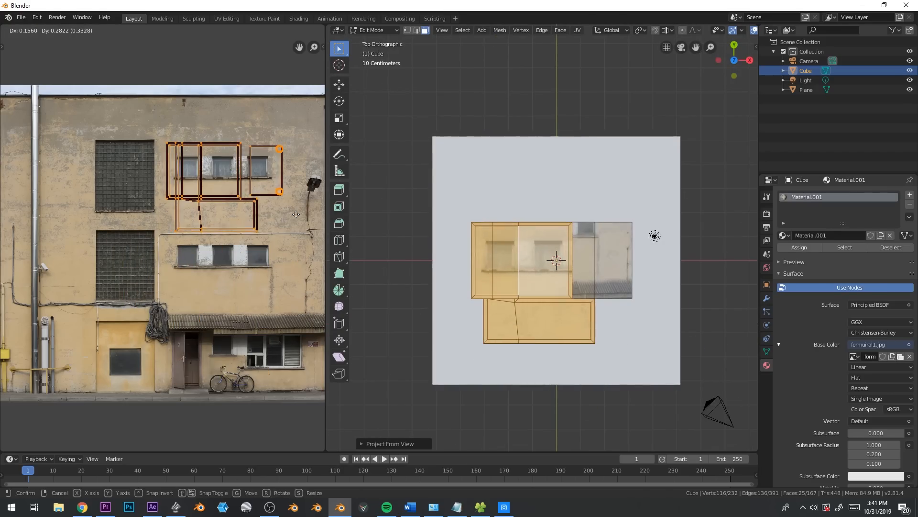
left_click(311, 297)
key("s")
left_click(281, 290)
Move the roof and terrace UVs onto the grey plaster near the facade's top-left corner and shrink them to fit there
middle_click_drag(281, 290, 302, 309)
key("g")
left_click(55, 97)
key("s")
left_click(182, 170)
key("g")
left_click(176, 170)
key("g")
left_click(180, 169)
Select the sloped roof face of the upper storey and rotate its UVs sideways to follow the corrugated awning's direction
middle_click_drag(624, 291, 670, 236)
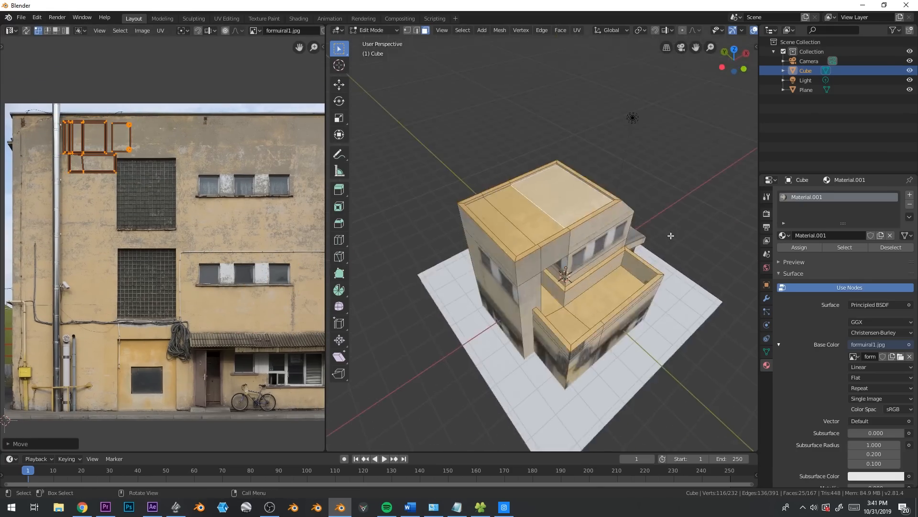
key("Tab")
scroll(623, 263, "up", 3)
middle_click_drag(623, 263, 568, 239)
mouse_move(527, 274)
middle_mouse_down("shift")
mouse_move(561, 266)
mouse_move(538, 263)
middle_mouse_up("shift")
key("Tab")
left_click(596, 185)
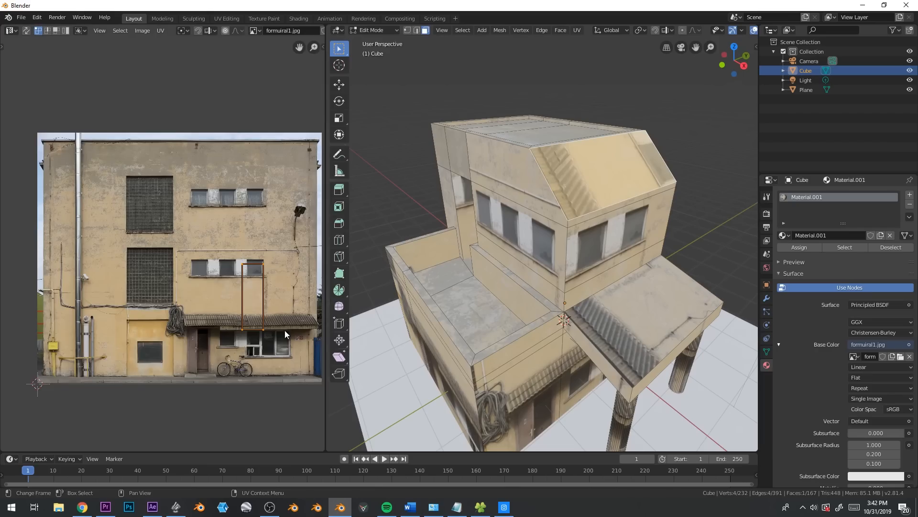
scroll(287, 283, "up", 1)
key("r")
left_click(282, 277)
Move the sloped roof face's UVs onto the corrugated awning in the photo and shrink them to fit inside it
key("g")
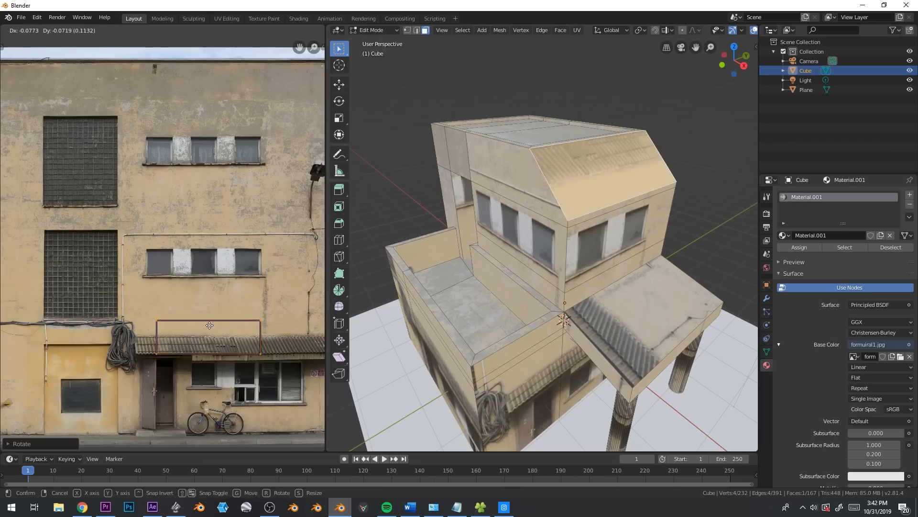
left_click(204, 334)
key("s")
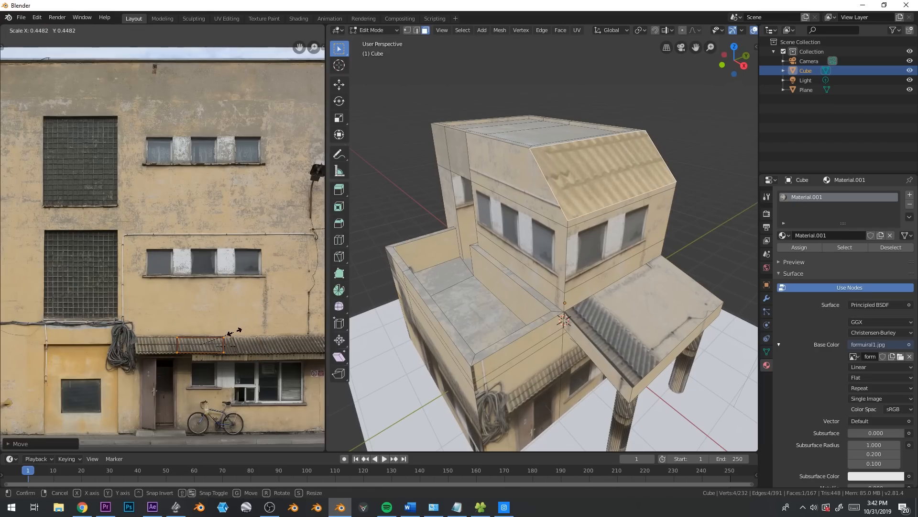
middle_click_drag(235, 335, 153, 305)
Select the sloped canopy roof face above the pillars, rotate and shrink its UVs, and slide them along X within the photo's corrugated awning
left_click(648, 339)
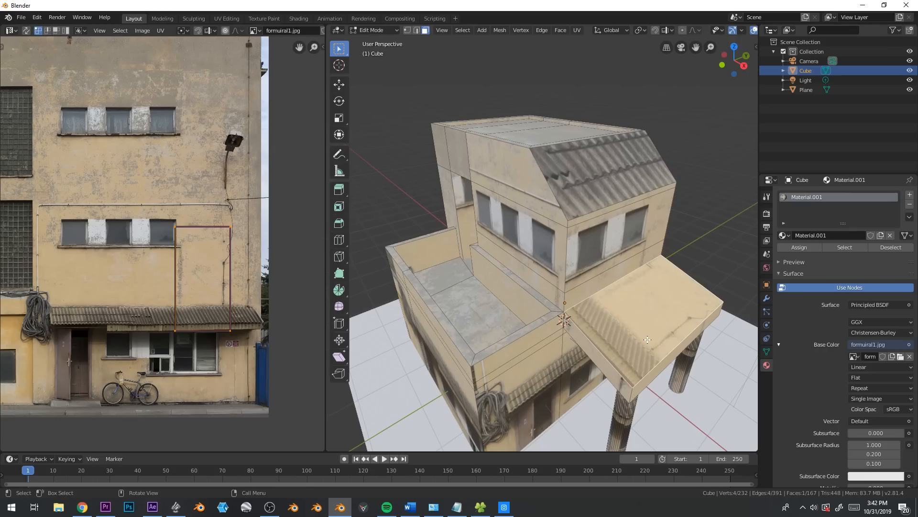
key("r")
left_click(196, 221)
key("s")
left_click(213, 283)
key("g")
key("x")
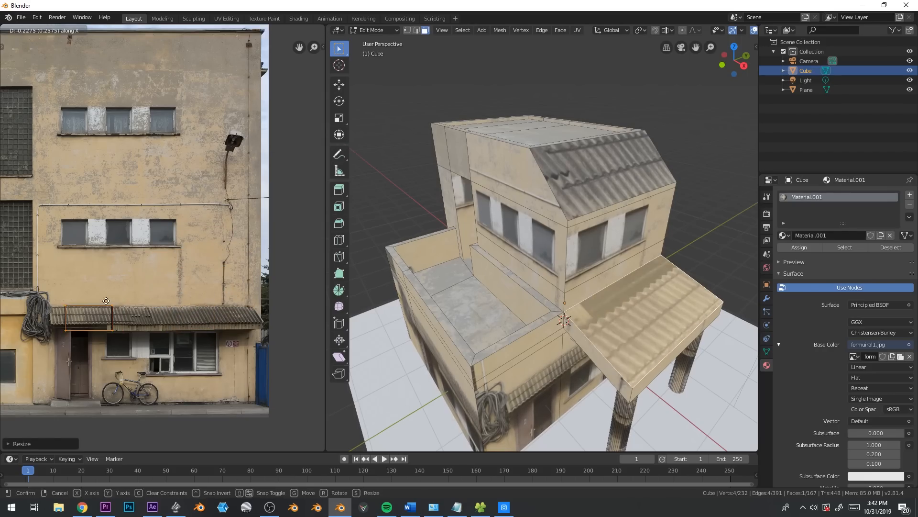
left_click(186, 301)
scroll(572, 312, "up", 6)
scroll(572, 312, "down", 3)
middle_click_drag(572, 312, 594, 299, "shift")
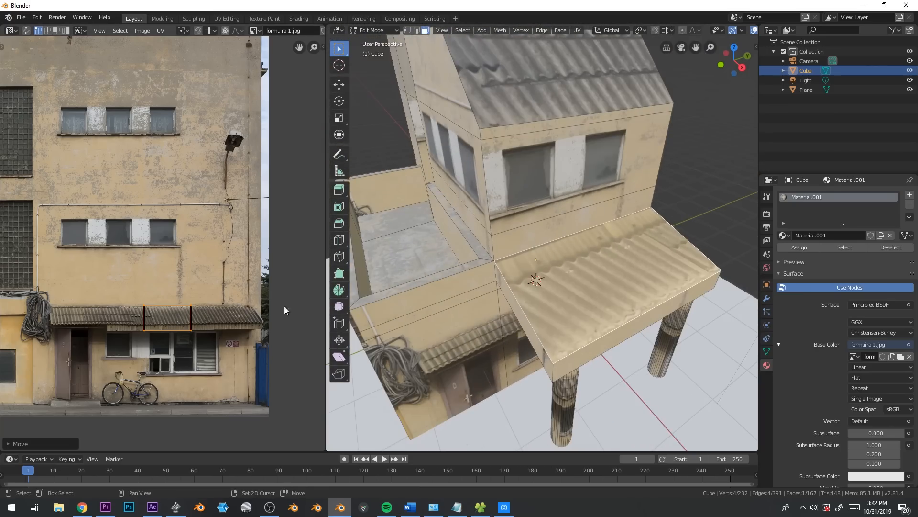
Cut an edge loop across the canopy's sloped roof near the wall
left_click(524, 301)
left_click(512, 277)
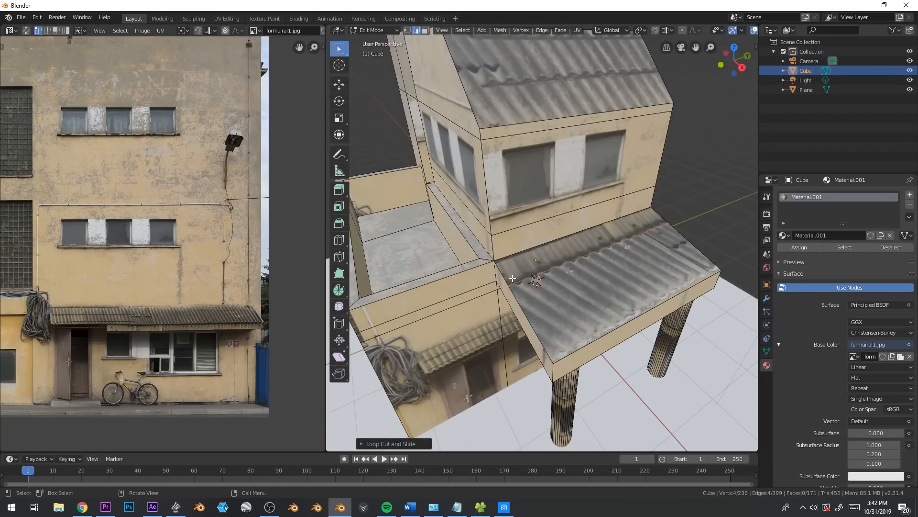
middle_click_drag(512, 277, 509, 234, "shift")
scroll(311, 302, "up", 1)
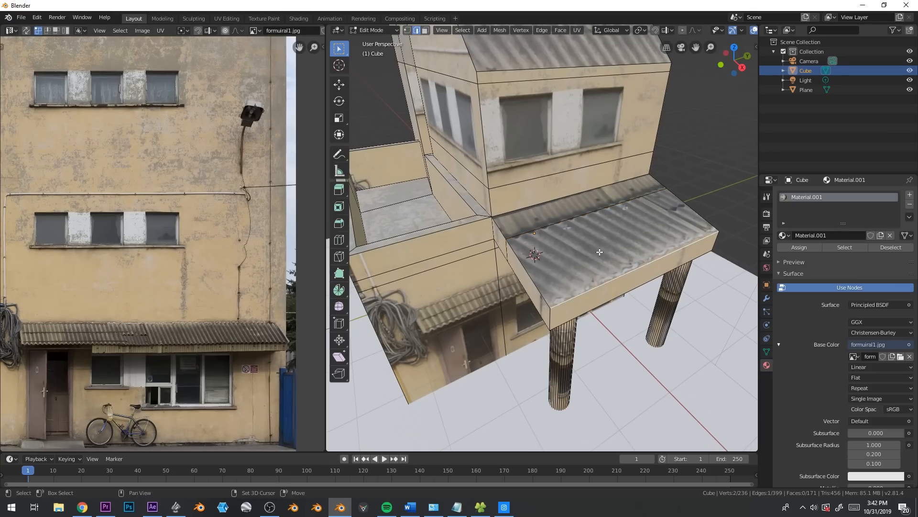
Select the canopy roof's outer face, shift its lower UV edge along X and widen that edge slightly
key("3")
left_click(608, 235)
scroll(243, 332, "up", 2)
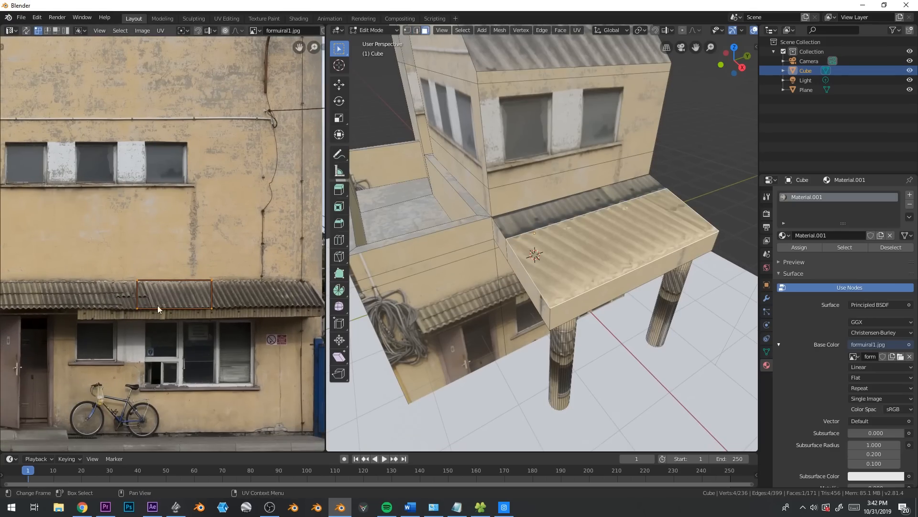
key("g")
key("x")
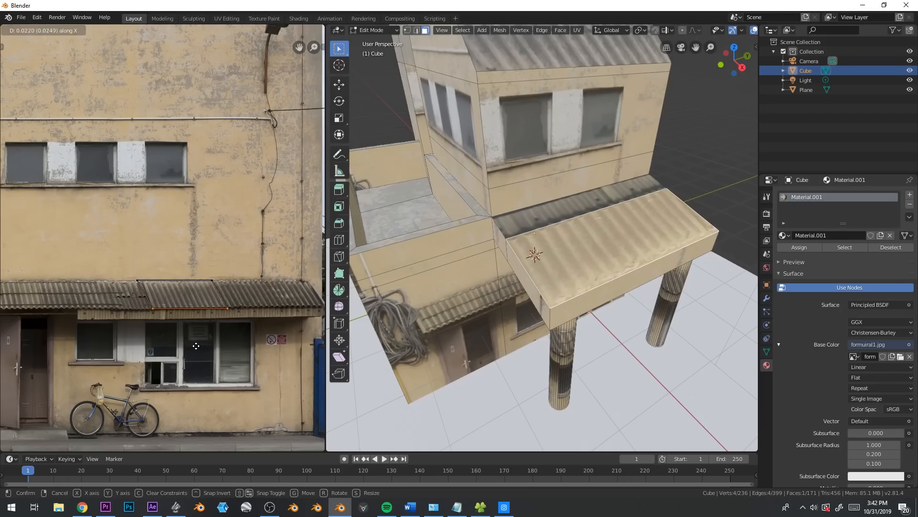
left_click(192, 346)
key("s")
key("x")
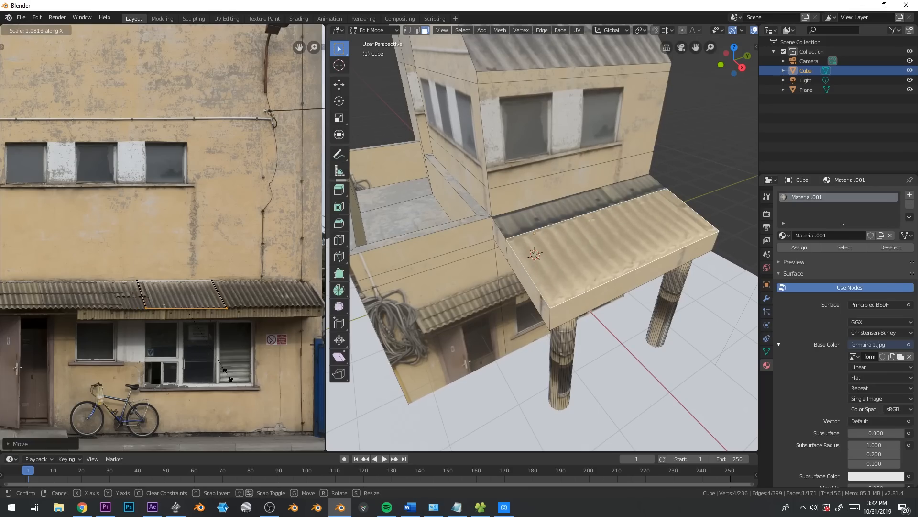
left_click(225, 378)
Extrude both canopy roof faces and scale them outward into an overhang, adding a thickness of about 0.04 m
middle_click_drag(565, 306, 603, 281)
left_click(580, 176, "shift")
scroll(603, 280, "up", 2)
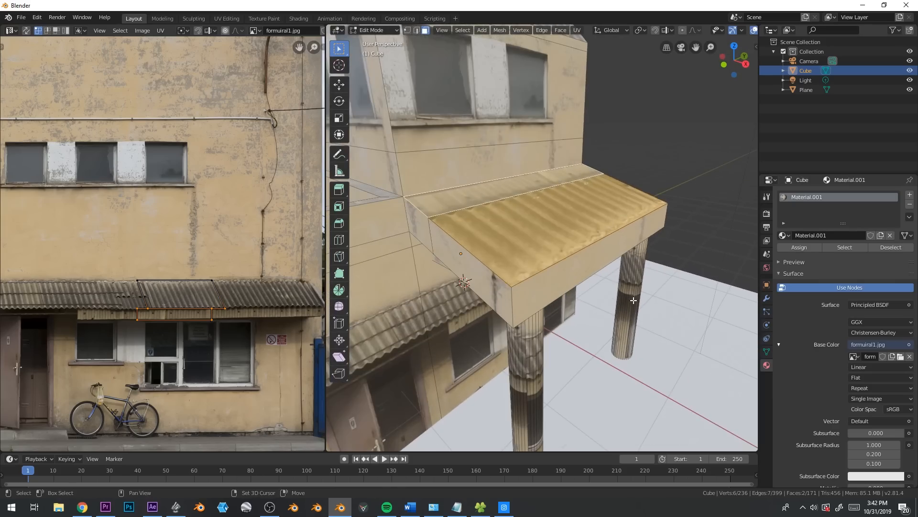
key("e")
right_click(655, 325)
key("s")
left_click(670, 340)
key("e")
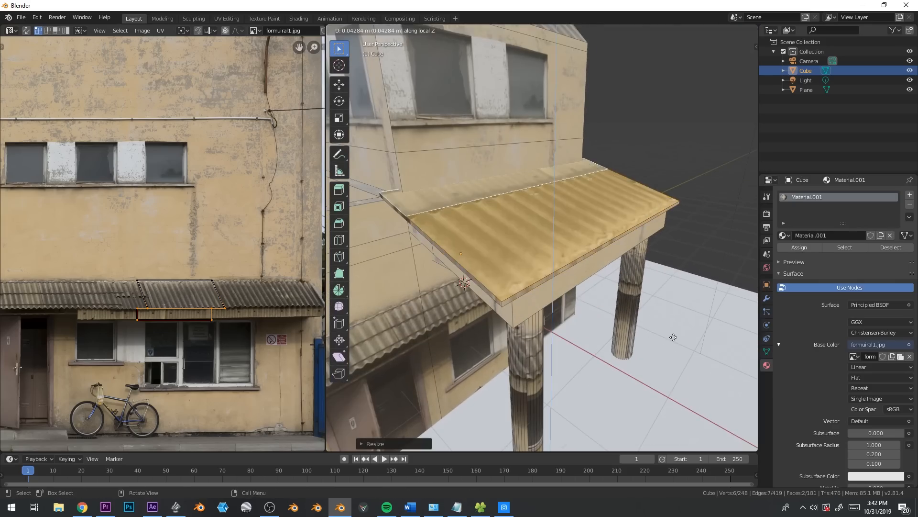
left_click(673, 337)
key("Tab")
middle_click_drag(592, 331, 599, 304)
Cut horizontal and vertical edge loops into the front wall along the outline of the corrugated awning in its texture
key("Tab")
key("ctrl+r")
left_click(498, 206)
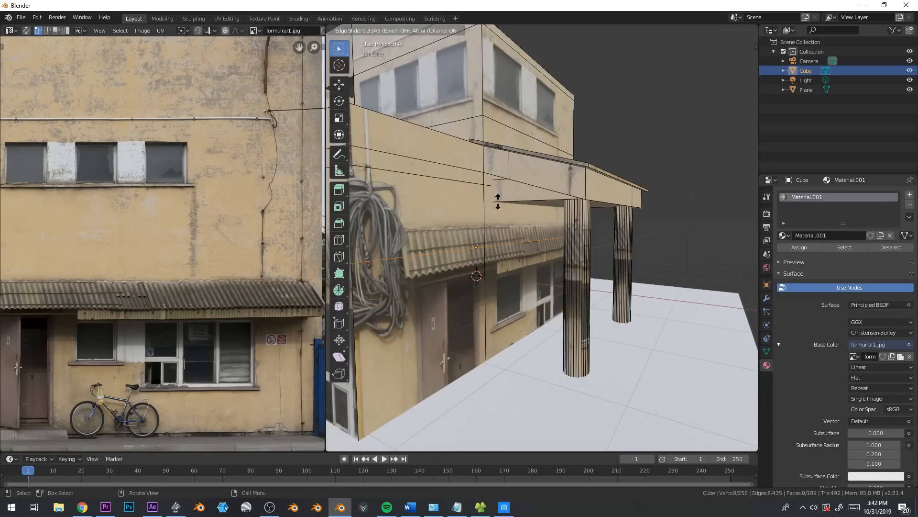
left_click(506, 181)
middle_click_drag(506, 182, 514, 264)
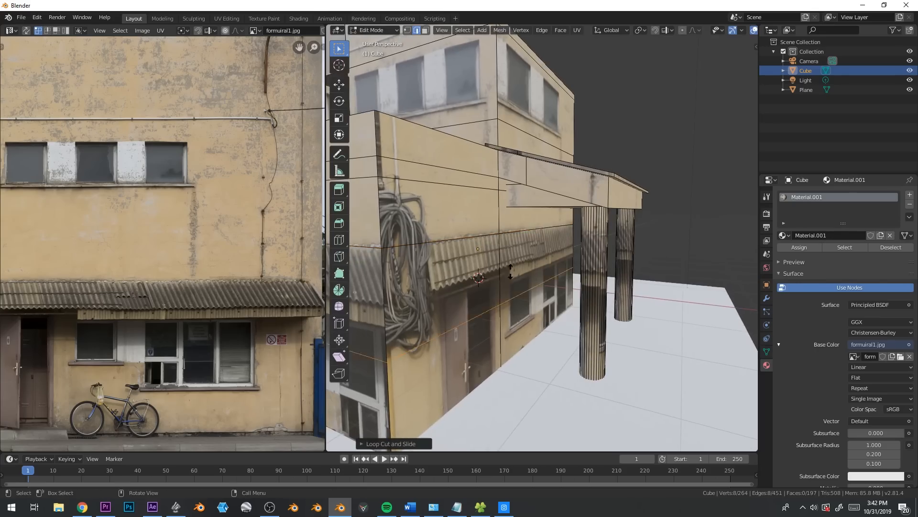
key("g")
key("g")
left_click(521, 235)
key("ctrl+r")
left_click(448, 262)
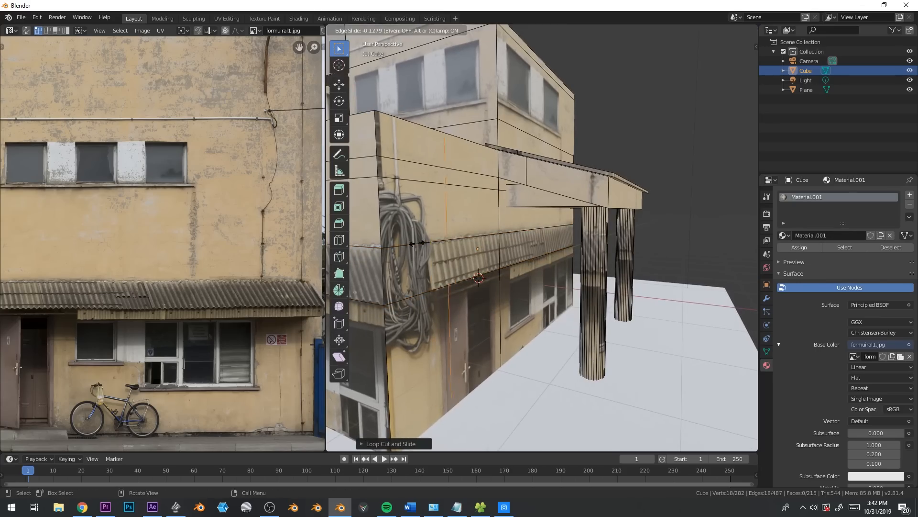
left_click(407, 247)
Select the two corrugated awning faces on the front wall and extrude them outward
key("3")
left_click(462, 254)
left_click(519, 240, "shift")
key("e")
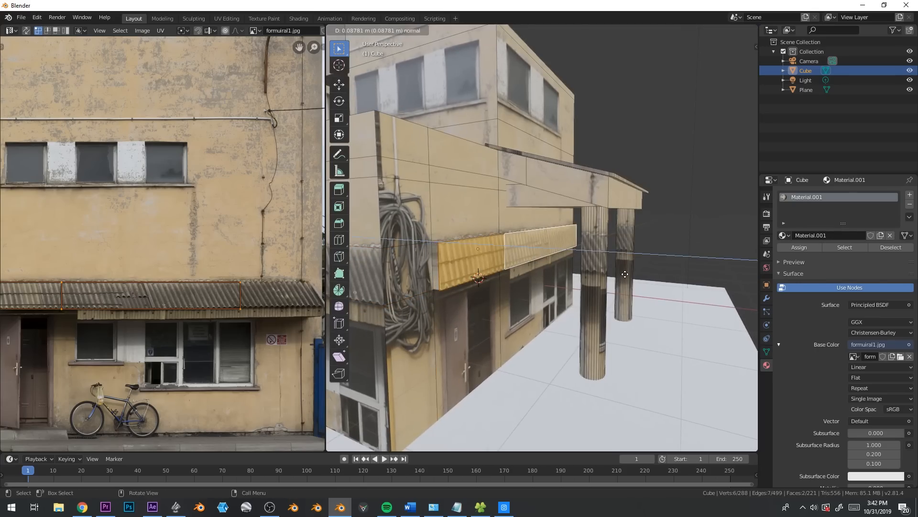
left_click(622, 274)
Pull the extruded awning's lower edge away from the wall to give the awning a slope
key("2")
left_click(465, 276)
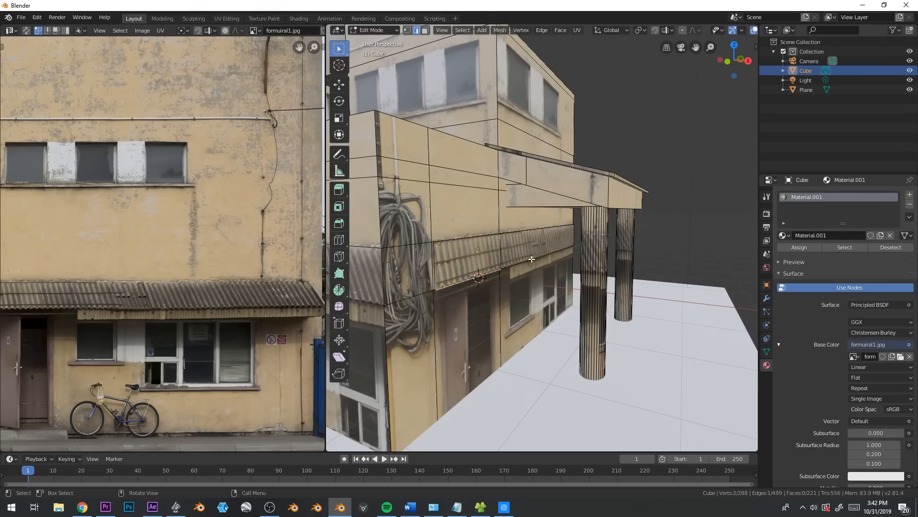
key("g")
key("x")
left_click(588, 271)
Delete the unneeded end and underside faces of the extruded awning
key("3")
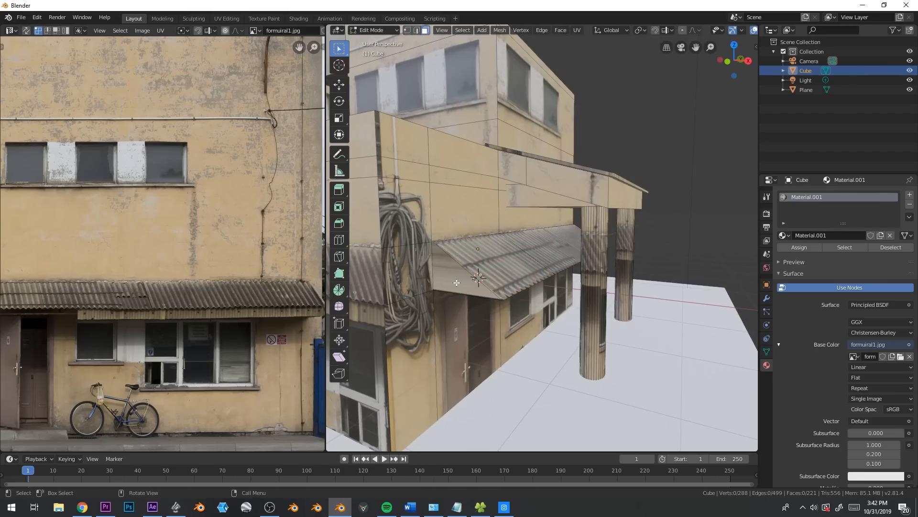
left_click(467, 284)
key("x")
left_click(480, 313)
middle_click_drag(481, 313, 517, 273)
left_click(523, 248)
key("x")
left_click(522, 247)
Cut horizontal edge loops at the upper-storey window tops and along the sill, plus a vertical loop near the front corner
middle_click_drag(416, 283, 526, 305)
middle_click_drag(505, 236, 528, 214)
key("ctrl+r")
left_click(533, 211)
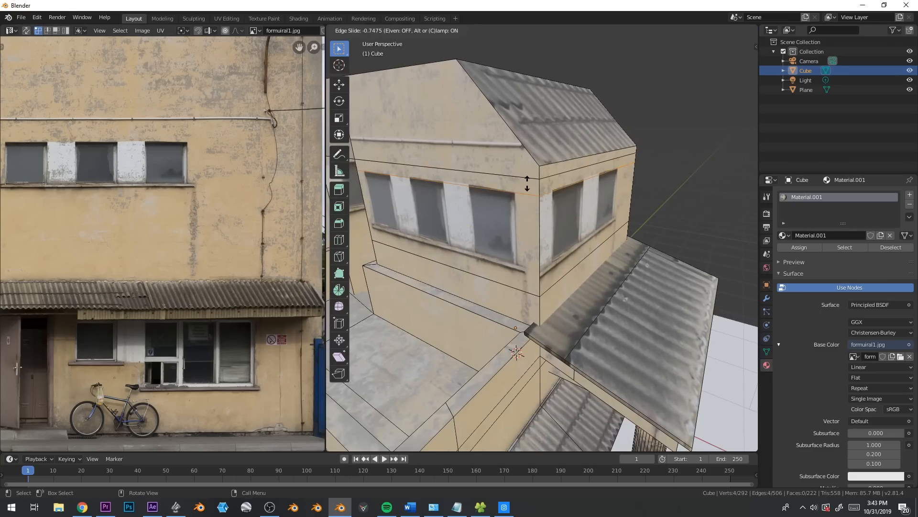
left_click(527, 182)
key("ctrl+r")
left_click(541, 270)
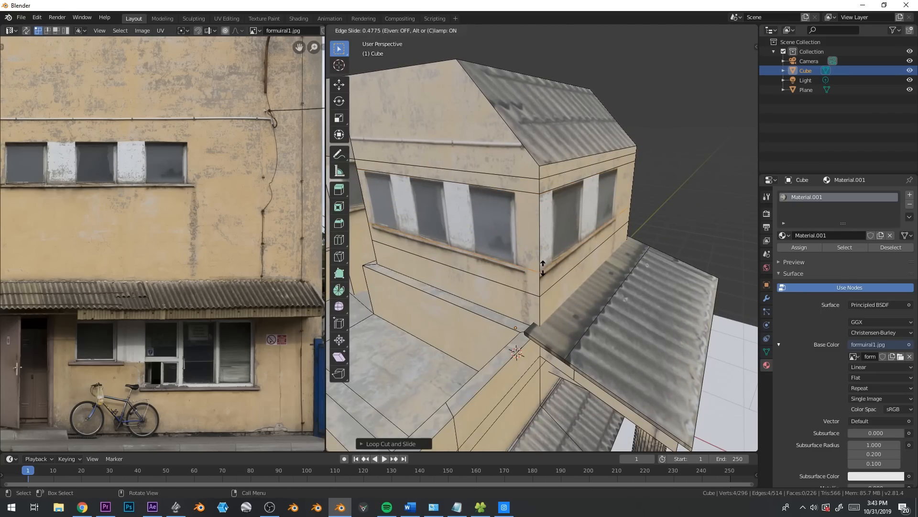
left_click(543, 268)
left_click(546, 267)
left_click(518, 269)
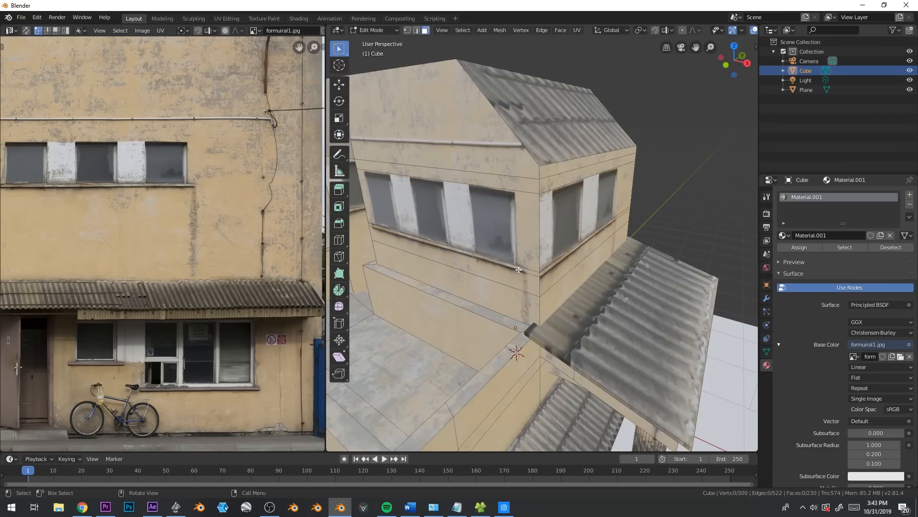
left_click(525, 265)
left_click(593, 291)
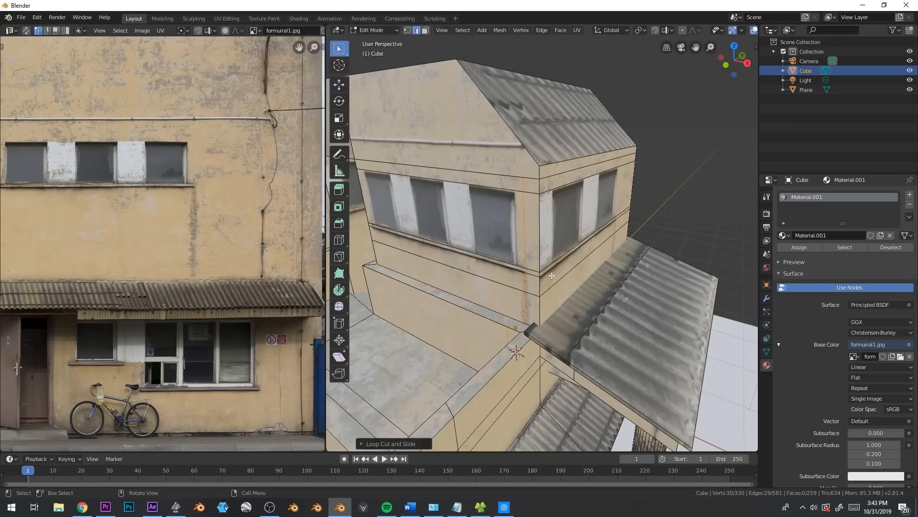
Extrude the window sill strips on the upper storey's front and side walls outward
left_click(520, 270)
key("e")
left_click(552, 258)
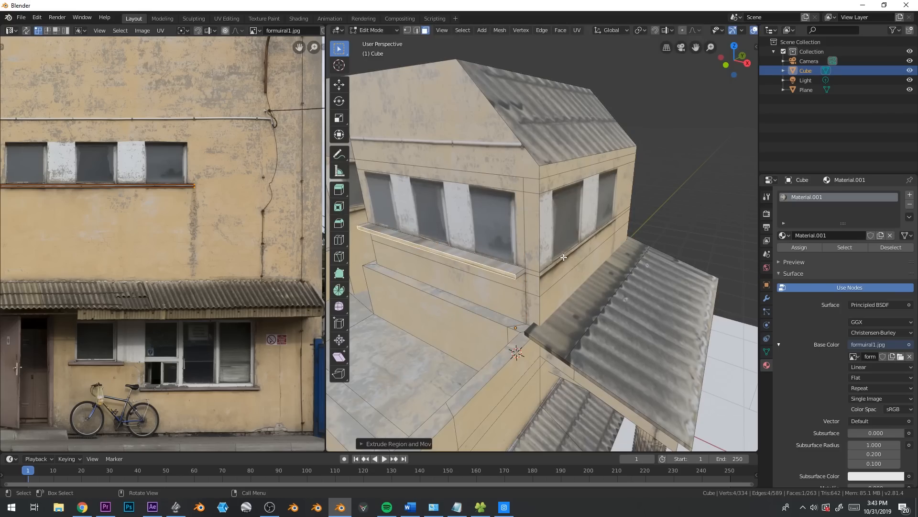
left_click(563, 258)
key("e")
left_click(402, 224)
Cut vertical edge loops along the side edges of the three front windows on the upper storey
left_click(385, 178)
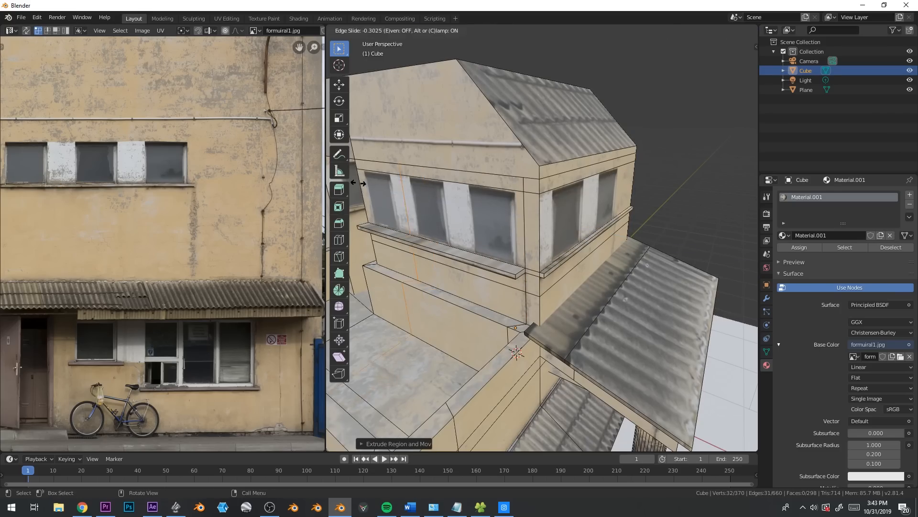
left_click(346, 184)
key("ctrl+r")
left_click(414, 180)
left_click(373, 181)
key("ctrl+r")
left_click(439, 181)
left_click(418, 176)
key("ctrl+r")
left_click(471, 186)
left_click(461, 185)
key("ctrl+r")
left_click(505, 189)
left_click(524, 189)
middle_click_drag(384, 192, 459, 227, "shift")
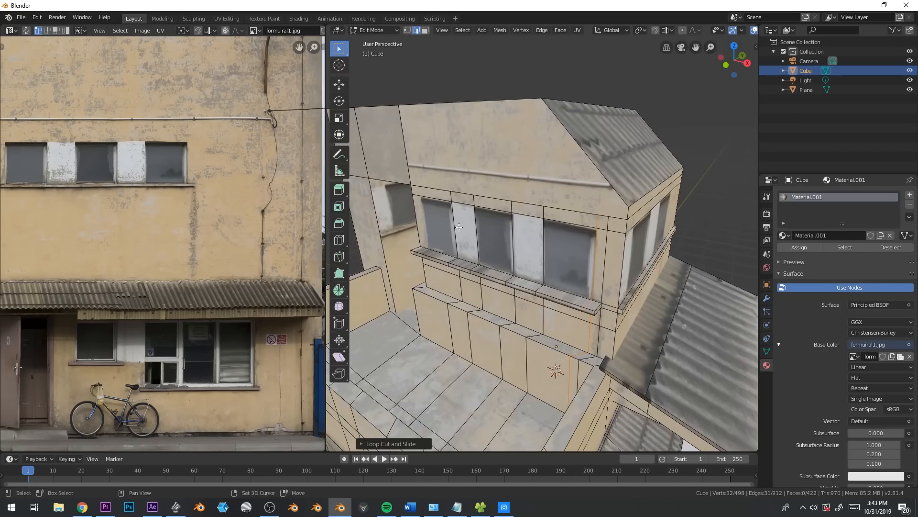
left_click(431, 196)
left_click(422, 198)
Select the three front window panes and extrude them inward by about 0.11 m
key("3")
left_click(441, 227)
left_click(496, 241, "shift")
left_click(570, 253, "shift")
key("e")
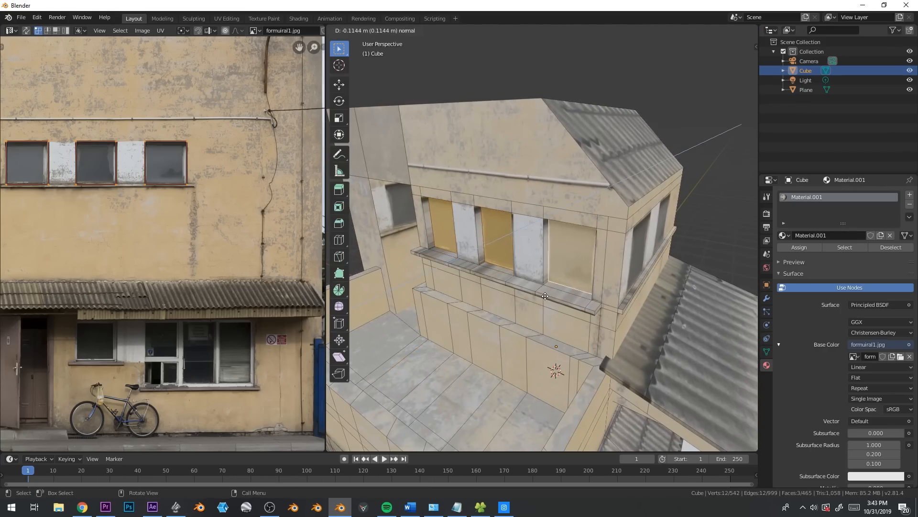
left_click(546, 296)
scroll(550, 292, "up", 5)
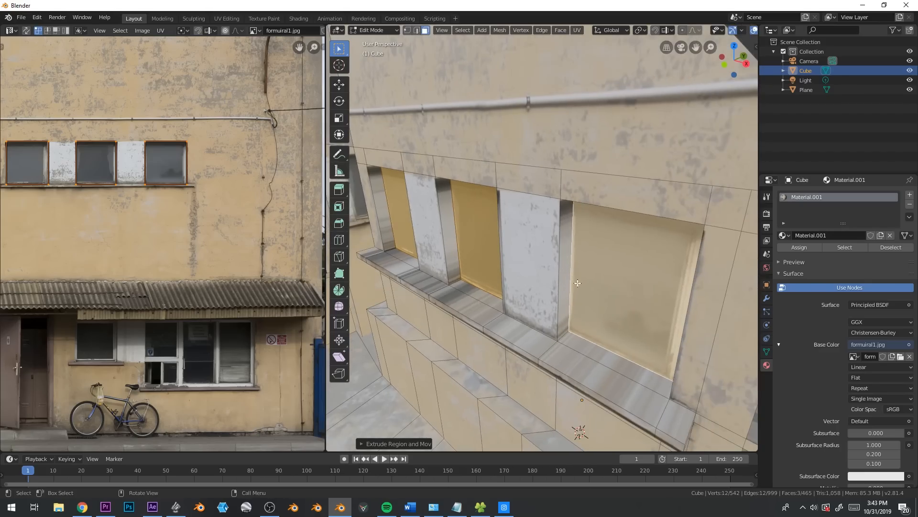
Select the reveal faces around the three recessed windows together with the top faces of the sill
left_click(457, 280, "alt")
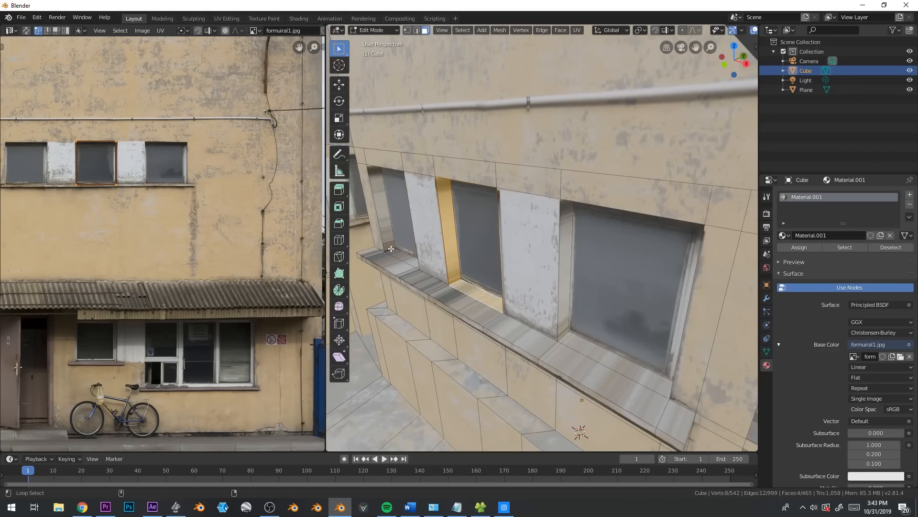
left_click(566, 333, "alt+shift")
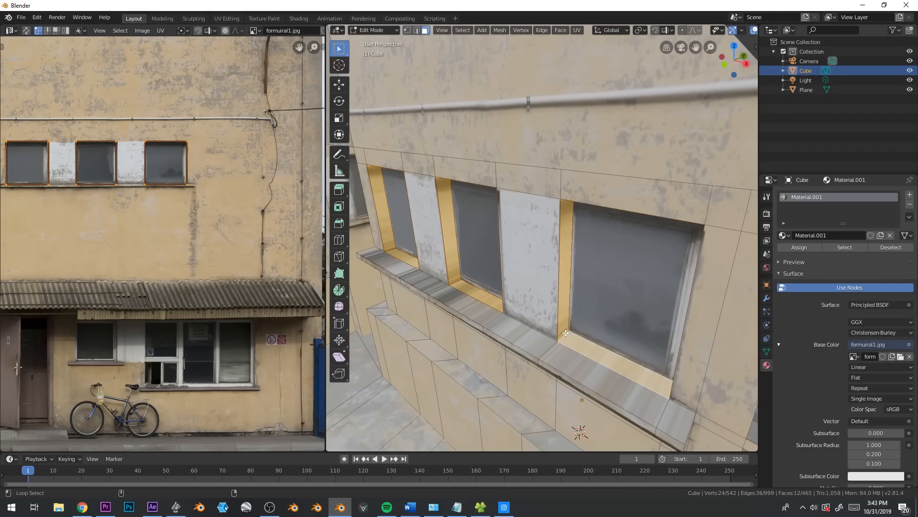
left_click(494, 323, "alt+shift")
Try remapping the selected reveal and sill faces with Project From View in front orthographic view
middle_click_drag(494, 323, 586, 295)
key("KP_7")
key("KP_5")
key("KP_5")
key("KP_1")
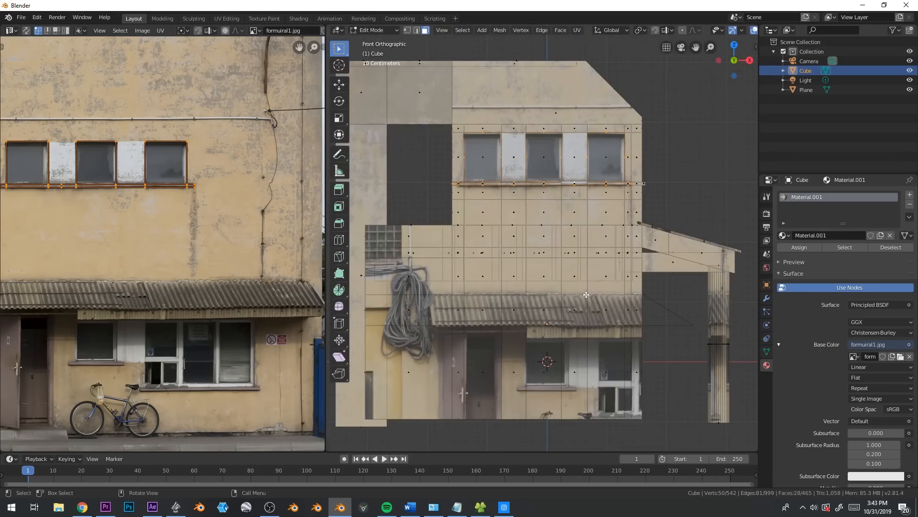
scroll(579, 268, "up", 2)
middle_click_drag(581, 213, 580, 295, "shift")
key("u")
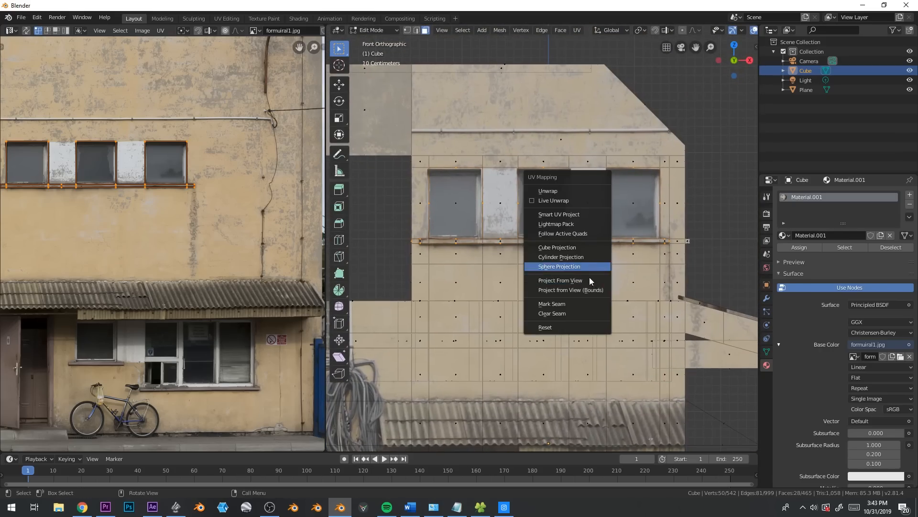
left_click(589, 282)
middle_click_drag(168, 191, 237, 299)
middle_click_drag(526, 302, 607, 314)
scroll(463, 295, "up", 2)
key("g")
right_click(224, 255)
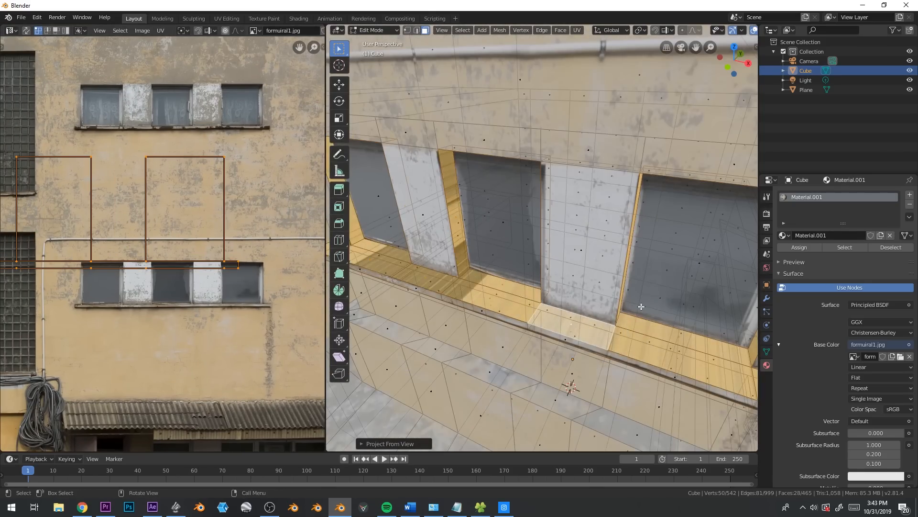
Try projecting the reveal and sill faces from the side view and repositioning their UVs over the photo
key("KP_3")
key("u")
left_click(515, 244)
scroll(128, 259, "down", 5)
key("g")
left_click(230, 264)
middle_click_drag(478, 249, 530, 282)
key("Tab")
key("Tab")
middle_click_drag(541, 314, 581, 335)
middle_click_drag(670, 366, 637, 396)
Remap the reveal and sill faces with Project From View from an elevated orthographic side view
key("KP_1")
key("KP_5")
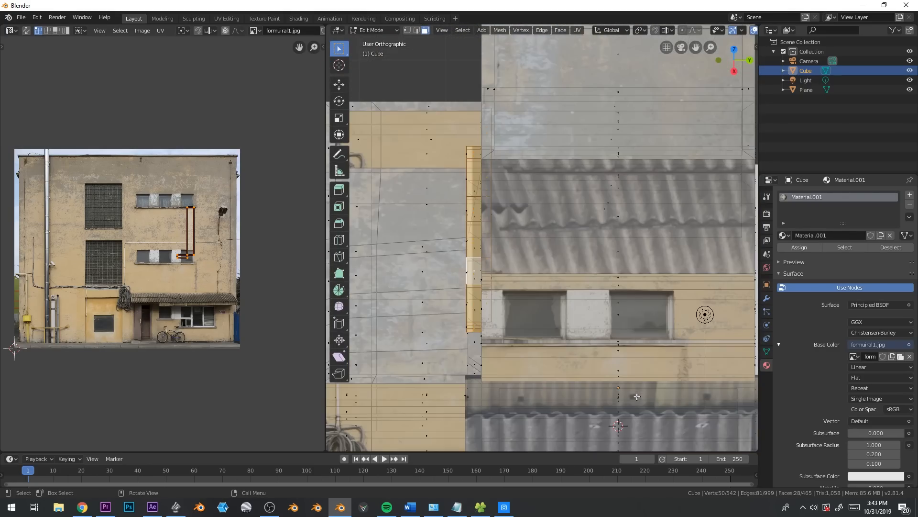
key("u")
left_click(535, 323)
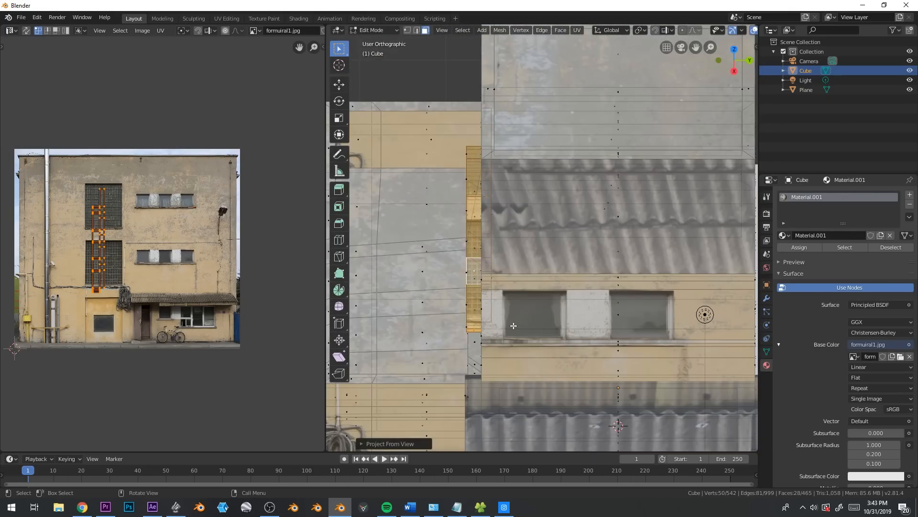
middle_click_drag(535, 323, 577, 315)
scroll(577, 315, "up", 4)
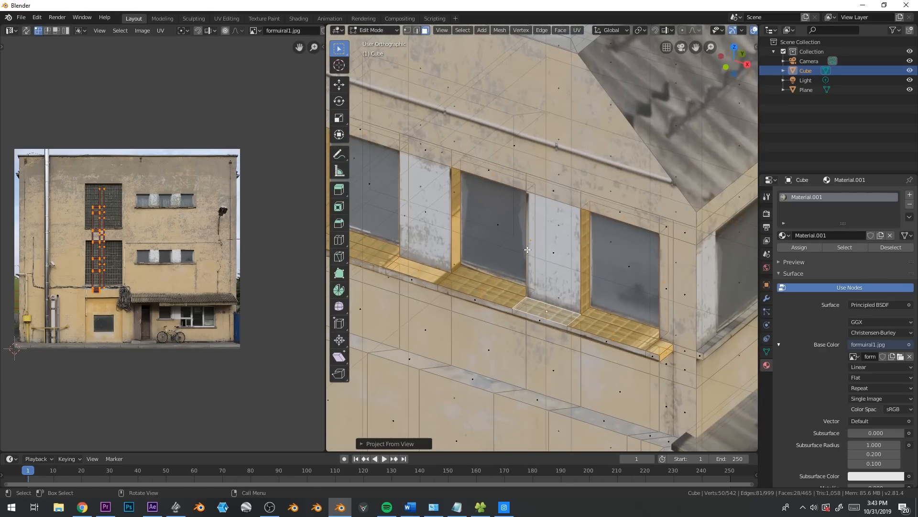
Move the reveal and sill UVs onto the plain plaster beside the photo's grid windows and scale them
key("g")
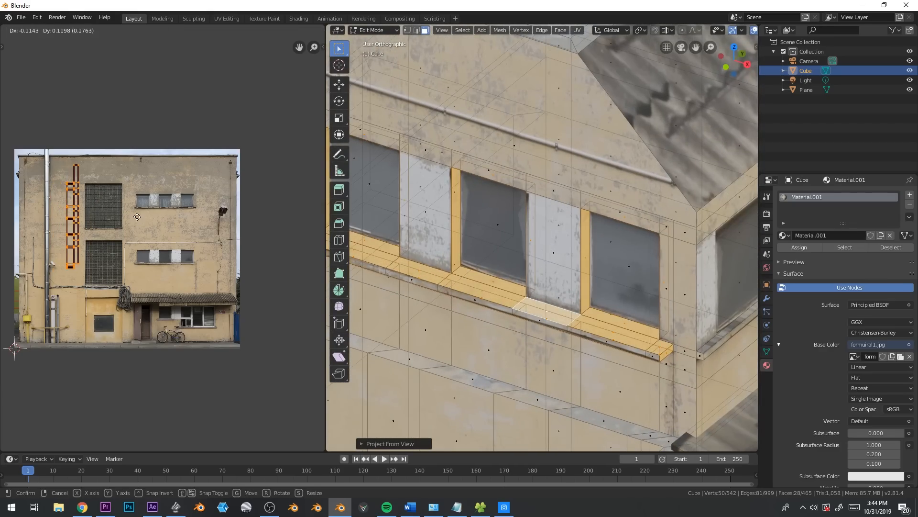
left_click(137, 231)
key("s")
left_click(126, 232)
key("Tab")
middle_click_drag(550, 265, 579, 276)
key("Tab")
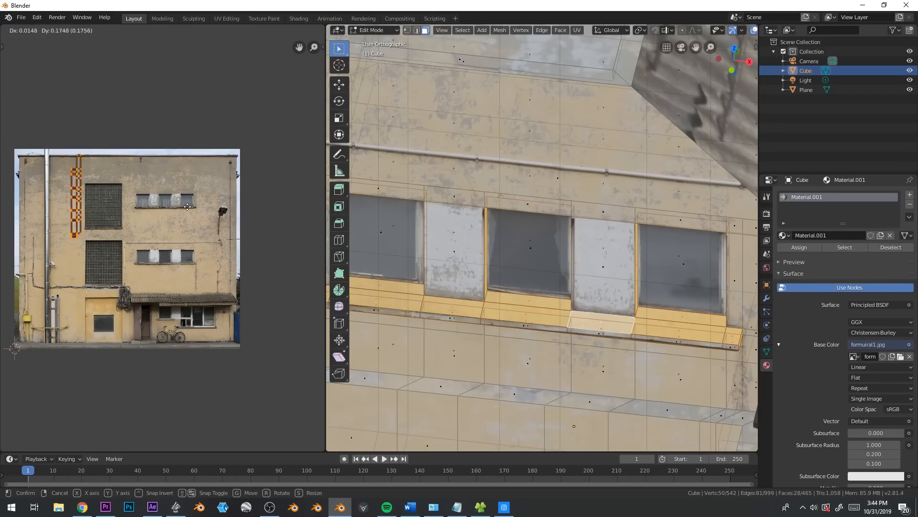
Rotate the reveal and sill UVs to lie horizontally and move them above the photo's upper window row
key("r")
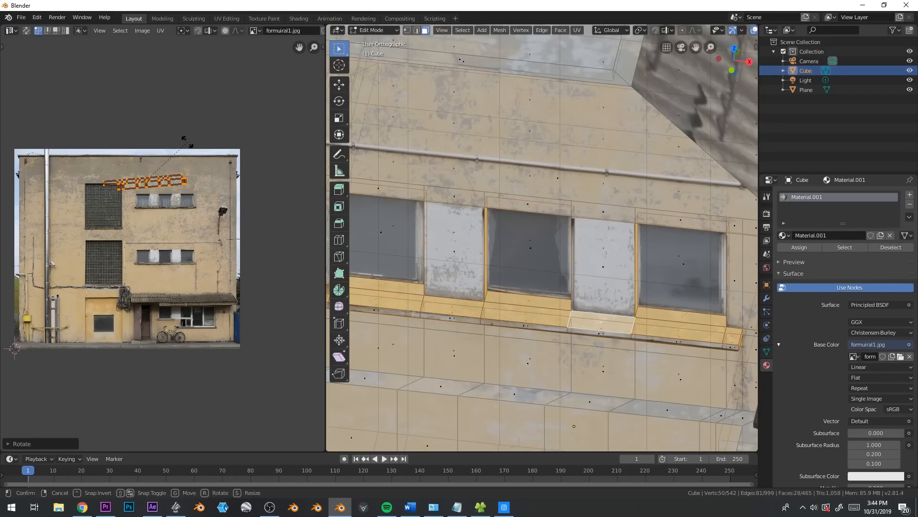
left_click(193, 145)
scroll(222, 208, "up", 2)
key("g")
left_click(230, 173)
Fine-position the reveal and sill UVs on the grey plaster strip just below the photo's roof edge
scroll(526, 280, "up", 1)
middle_click_drag(528, 299, 653, 321, "shift")
scroll(653, 322, "up", 2)
key("g")
left_click(217, 182)
middle_click_drag(165, 130, 217, 187)
key("g")
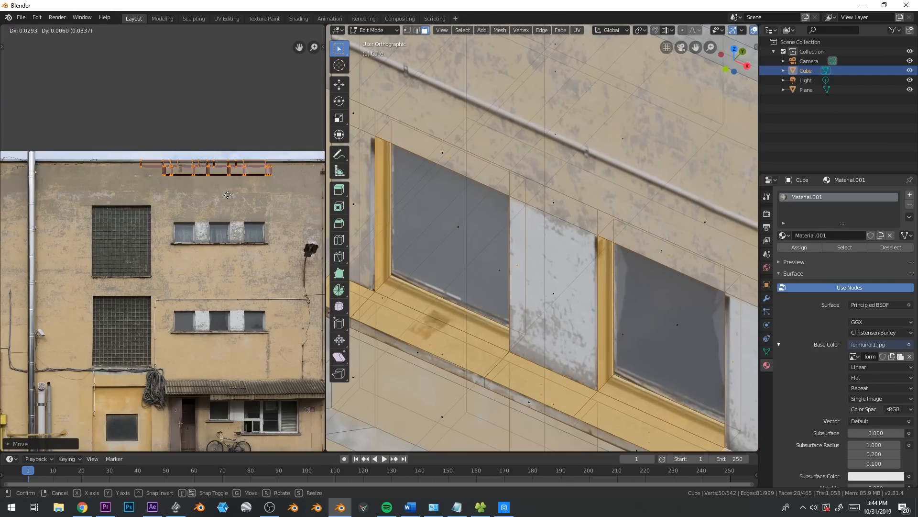
left_click(229, 187)
key("Tab")
scroll(497, 300, "down", 2)
middle_click_drag(498, 300, 493, 294)
scroll(494, 295, "down", 1)
mouse_move(564, 329)
middle_mouse_down()
mouse_move(580, 329)
mouse_move(562, 329)
middle_mouse_up()
scroll(558, 326, "down", 2)
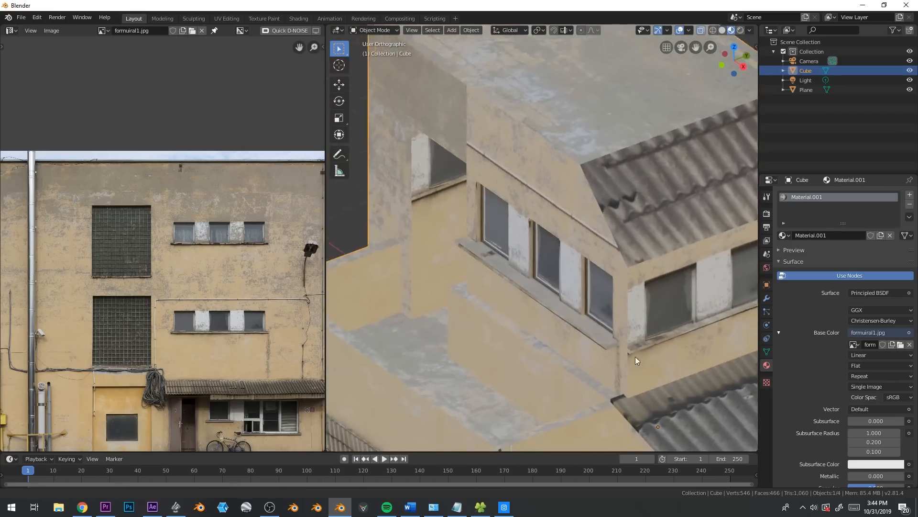
Add four vertical loop cuts along the side edges of the two windows below the upper floor's corrugated roof
middle_click_drag(665, 354, 495, 306, "shift")
scroll(495, 306, "up", 2)
key("Tab")
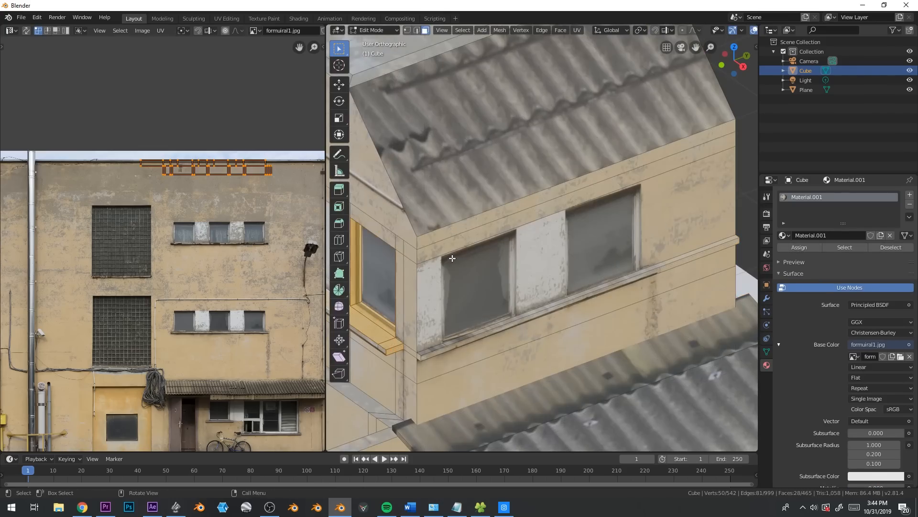
key("ctrl+r")
left_click(451, 257)
left_click(441, 256)
key("ctrl+r")
left_click(656, 186)
left_click(648, 188)
key("ctrl+r")
left_click(526, 232)
left_click(552, 226)
key("ctrl+r")
left_click(445, 254)
left_click(421, 263)
Select the two window faces below the corrugated roof and extrude them inward to recess the windows
key("3")
left_click(493, 281)
left_click(598, 242, "shift")
key("e")
left_click(706, 286)
Select the reveal faces around both recessed windows and remap them with Project From View from an orbited view
left_click(540, 290, "alt")
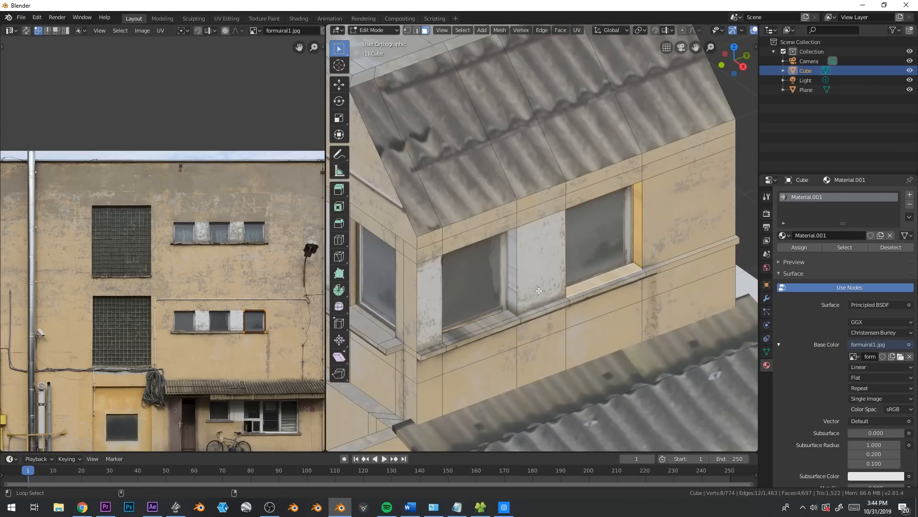
middle_click_drag(517, 317, 656, 320)
key("u")
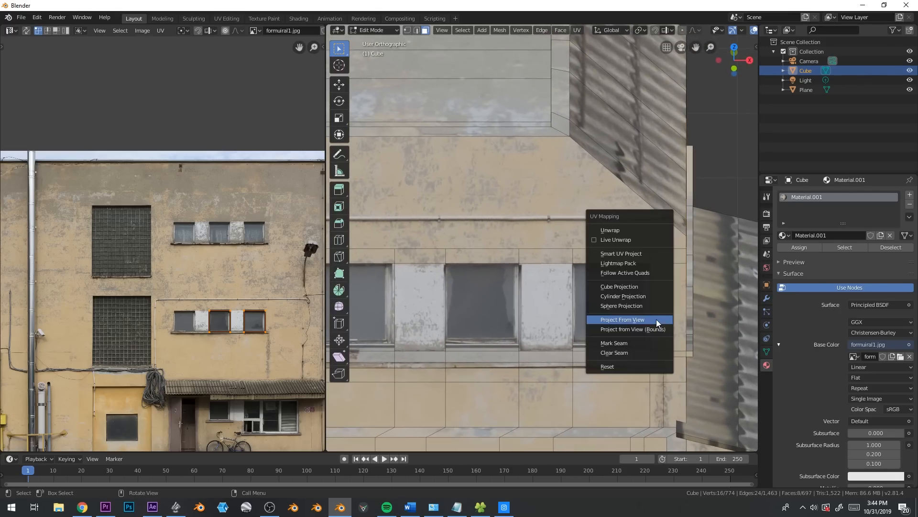
left_click(656, 320)
Rotate the two windows' reveal UVs and reposition them near the upper part of the facade photo
key("r")
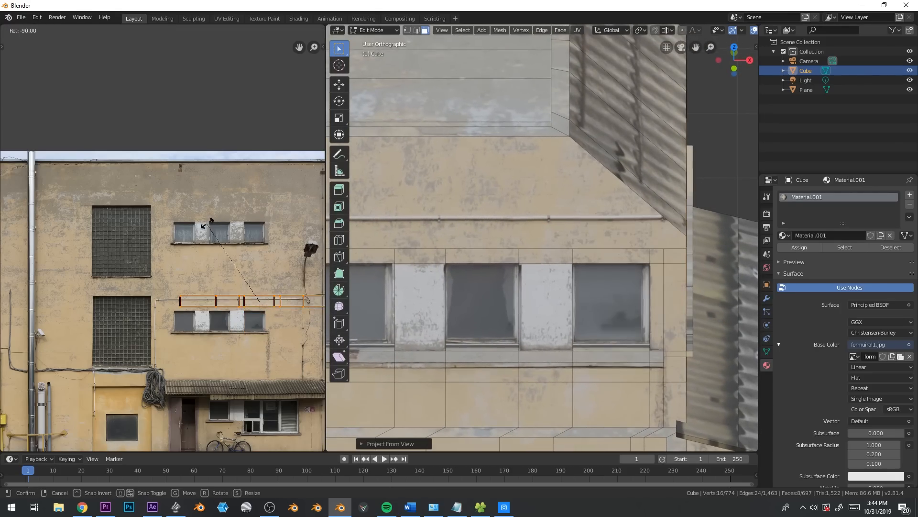
left_click(205, 225)
key("g")
left_click(237, 184)
middle_click_drag(478, 268, 604, 294)
key("r")
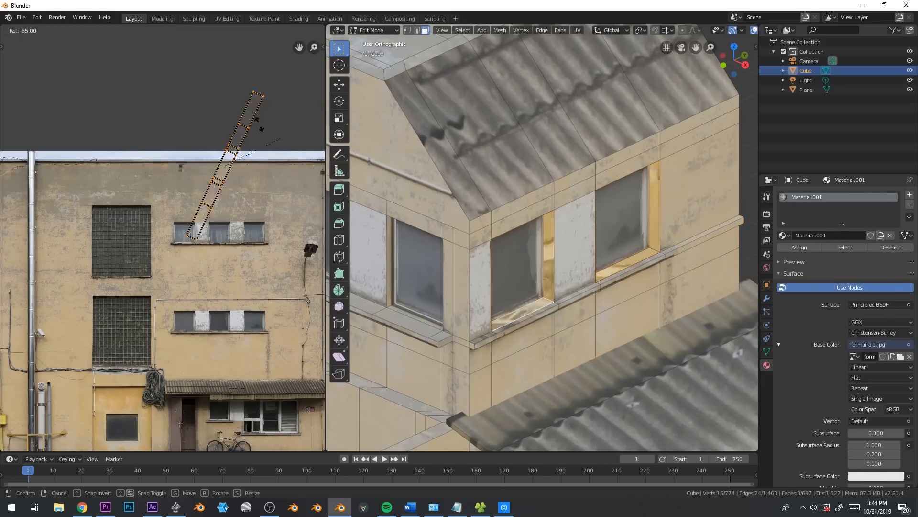
left_click(168, 125)
key("Tab")
scroll(623, 305, "down", 2)
scroll(623, 304, "down", 3)
Select all faces of the ground floor's outer side wall, from the cable bundle to the corner
middle_click_drag(619, 314, 479, 237)
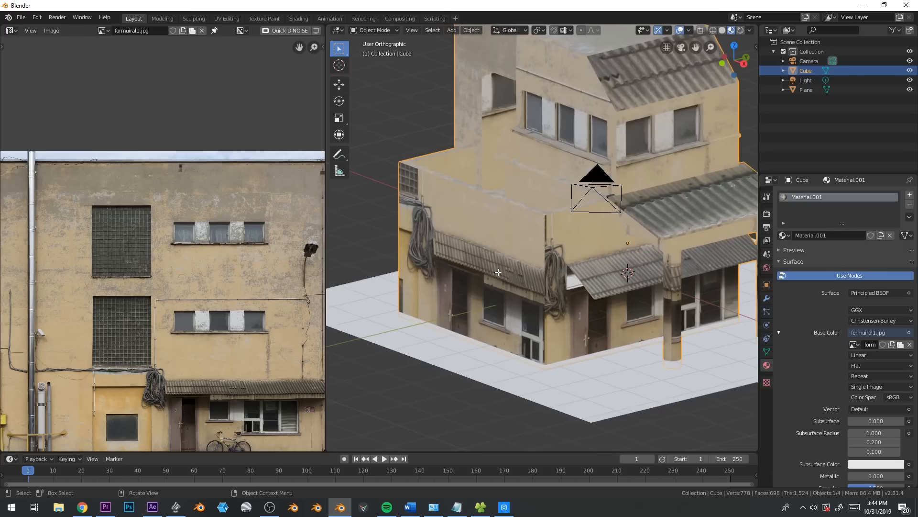
key("Tab")
left_click(479, 235)
mouse_move(420, 190)
left_mouse_down()
mouse_move(424, 311)
mouse_move(457, 210)
left_mouse_up()
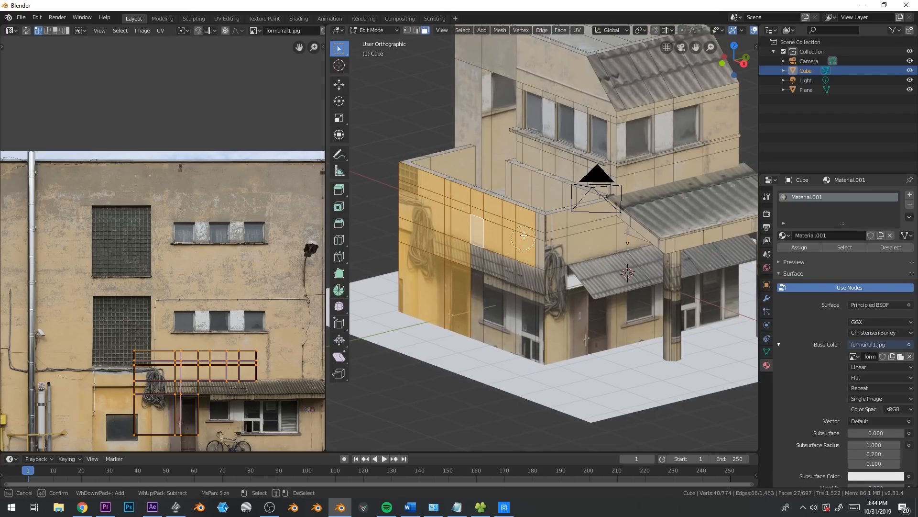
left_click_drag(533, 231, 526, 318)
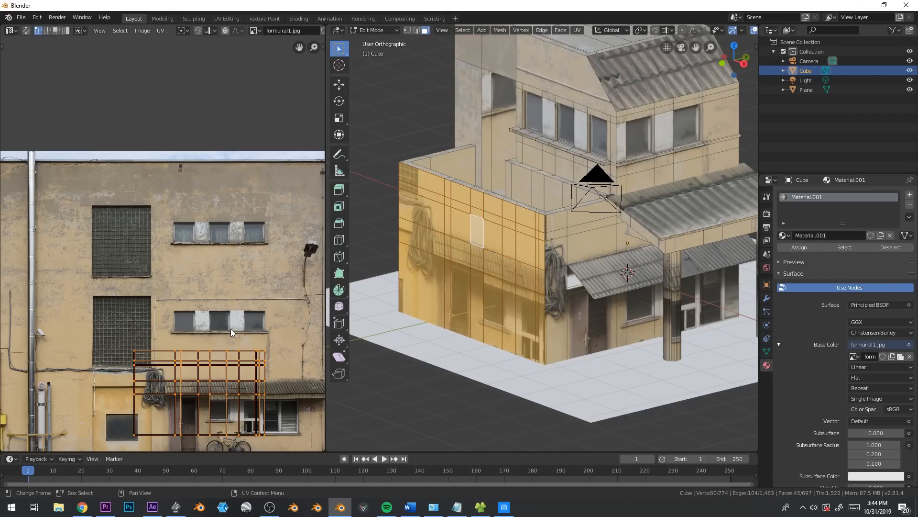
Move the side wall's UVs over the photo's upper grid window and narrow them along X to fit the window
scroll(231, 331, "down", 1)
key("g")
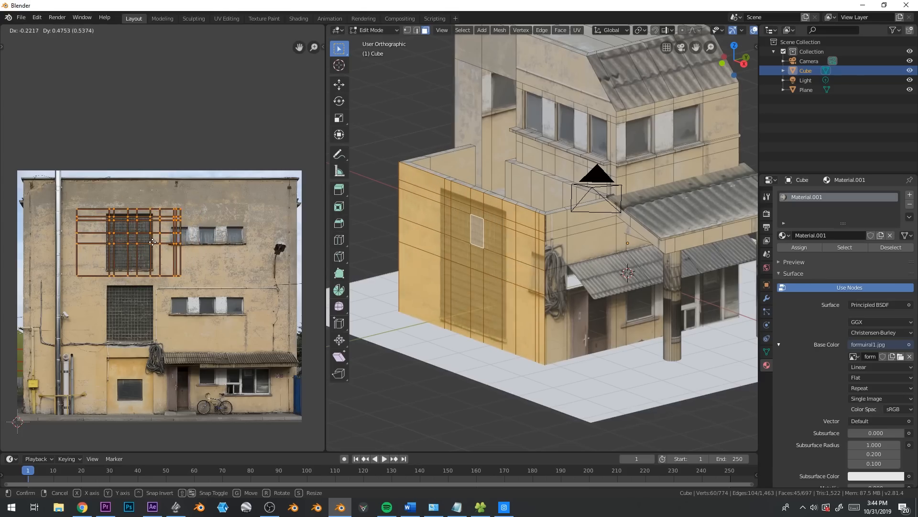
left_click(152, 242)
key("s")
key("x")
left_click(207, 258)
scroll(562, 275, "up", 2)
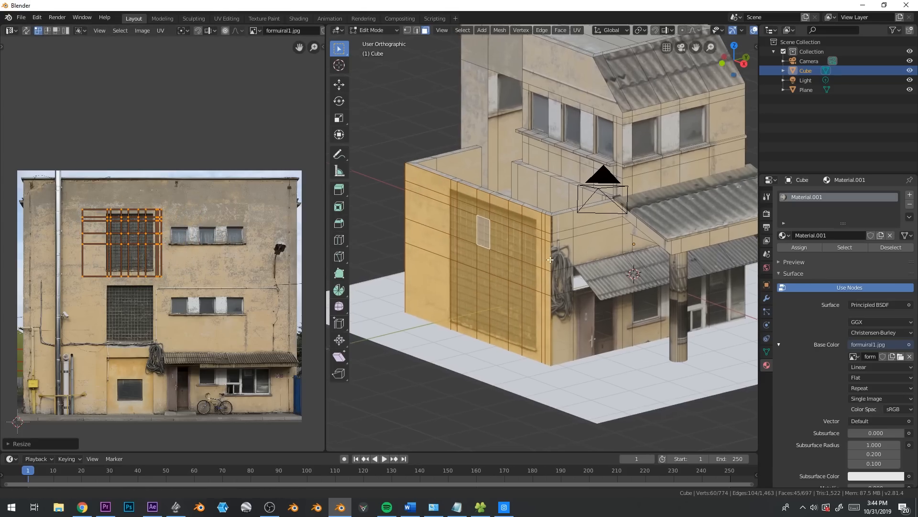
scroll(557, 282, "up", 2)
key("alt+a")
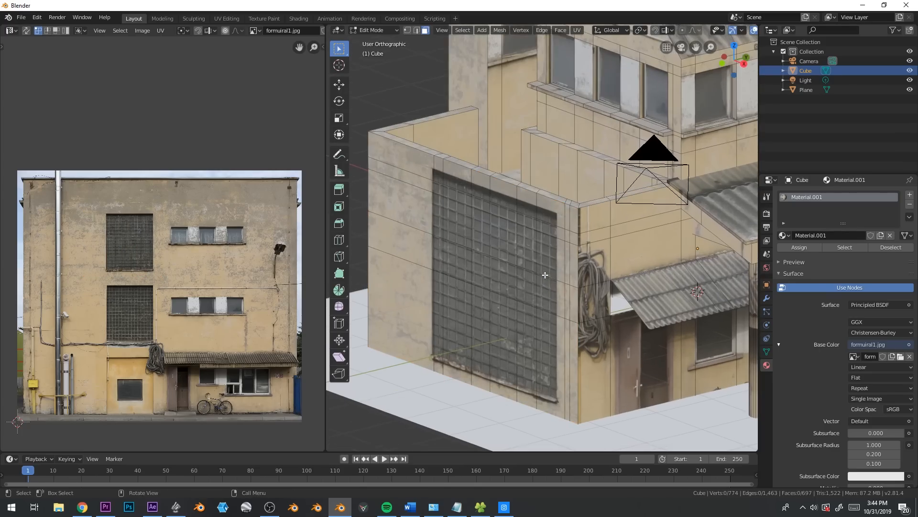
key("c")
mouse_move(440, 190)
left_mouse_down()
mouse_move(455, 206)
mouse_move(499, 204)
left_mouse_up()
mouse_move(545, 241)
left_mouse_down()
mouse_move(534, 361)
mouse_move(451, 322)
left_mouse_up()
key("Escape")
key("alt+a")
Select the whole near pillar under the canopy and remap it with Cylinder Projection in right orthographic view
middle_click_drag(641, 347, 652, 215, "shift")
scroll(564, 273, "down", 1)
scroll(602, 266, "up", 3)
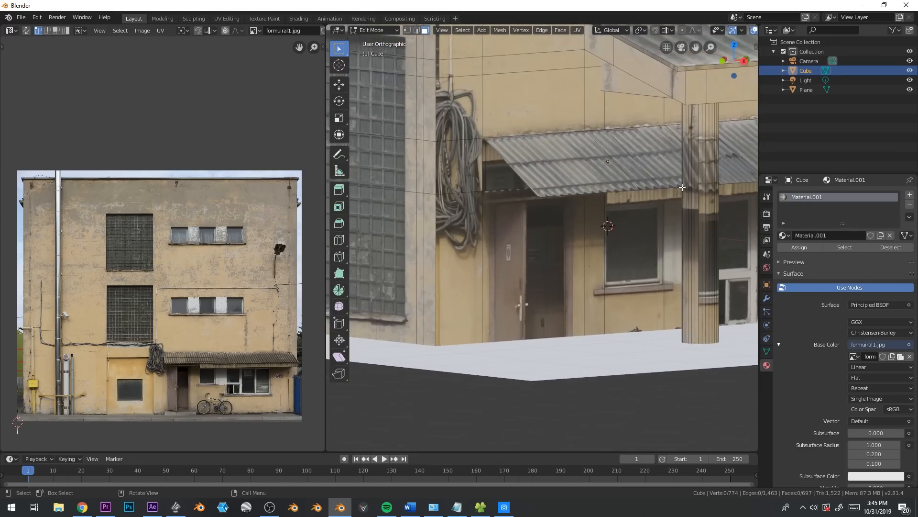
scroll(720, 235, "down", 3)
key("ctrl+l")
key("KP_1")
key("KP_3")
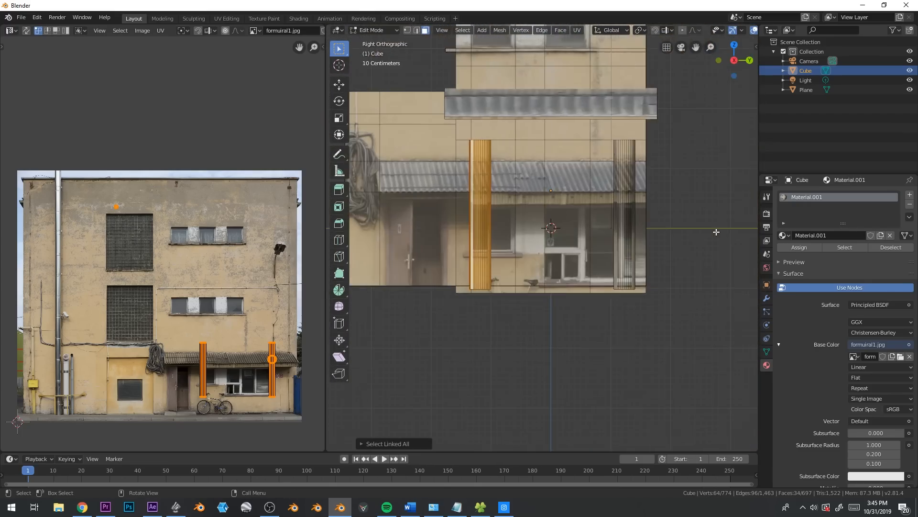
scroll(534, 222, "up", 3)
key("u")
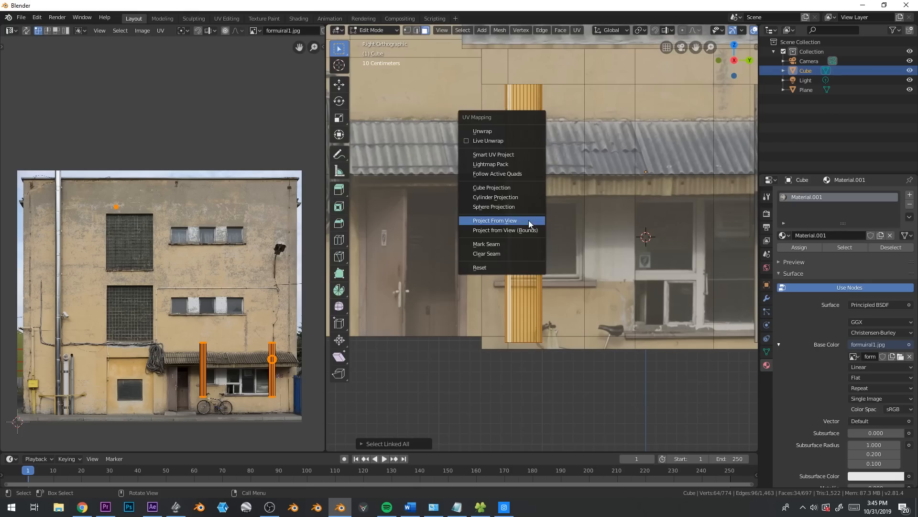
left_click(528, 193)
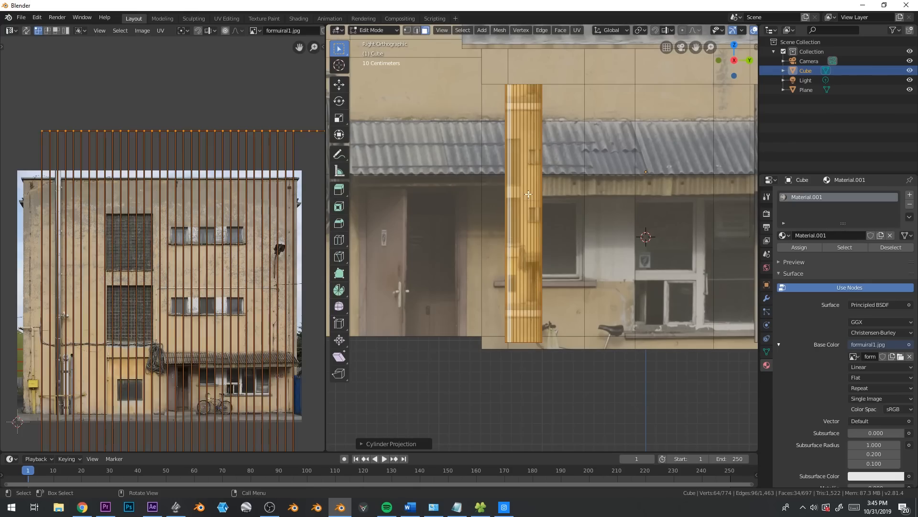
Scale down the pillar's UVs and move them onto the plaster around the photo's grid windows
scroll(170, 252, "down", 4)
key("s")
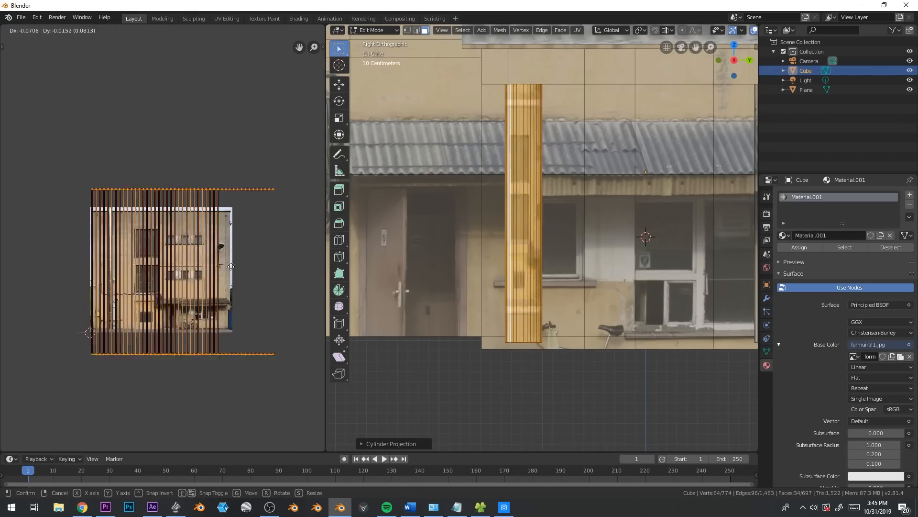
left_click(221, 334)
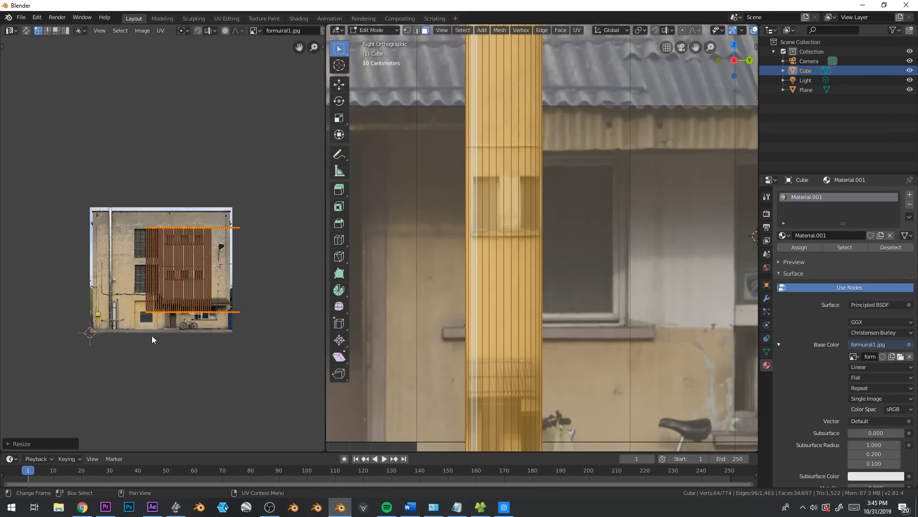
scroll(213, 357, "up", 4)
middle_click_drag(213, 363, 248, 260)
key("s")
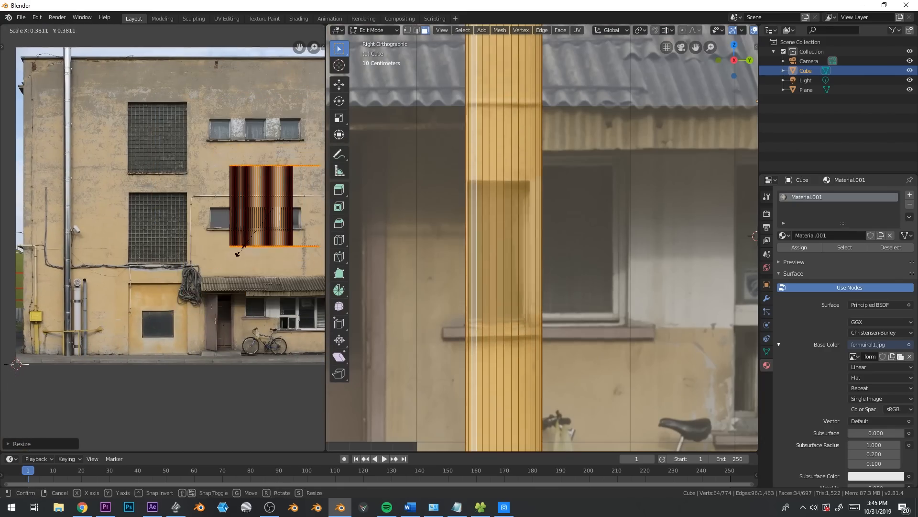
left_click(255, 253)
key("g")
left_click(127, 223)
scroll(200, 268, "up", 4)
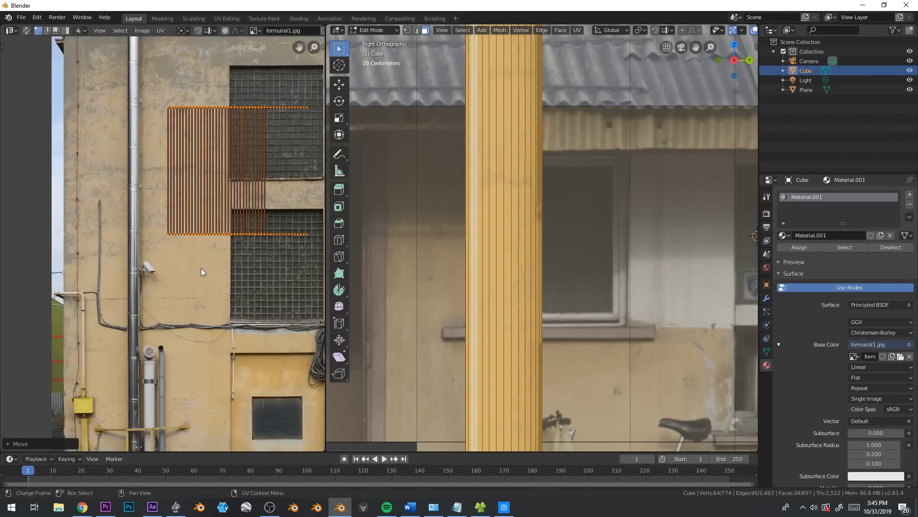
Turn the pillar's UVs a quarter turn, shrink them slightly and place them across the photo's vertical drainpipe
key("g")
left_click(218, 165)
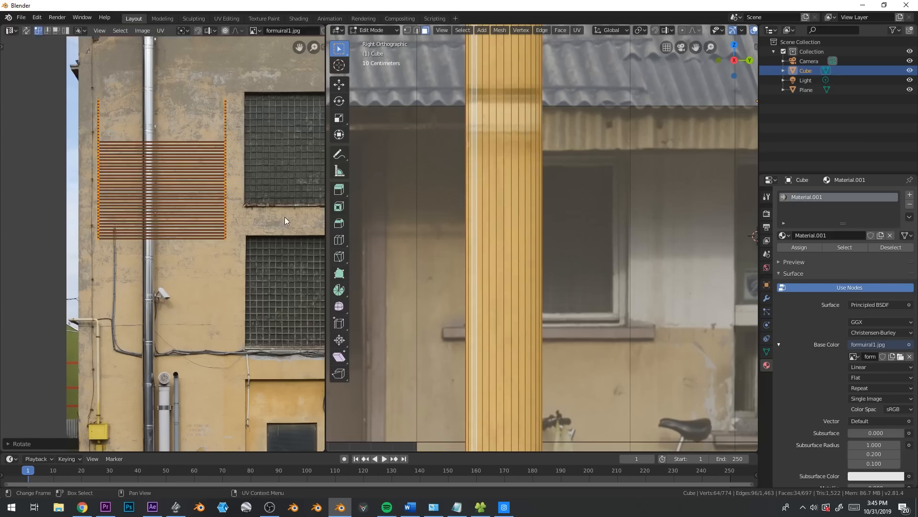
key("s")
left_click(249, 199)
key("g")
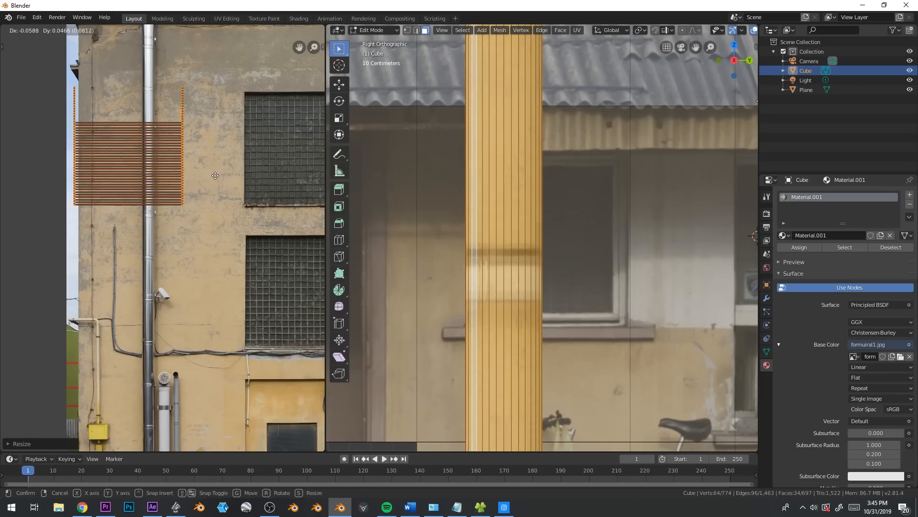
left_click(220, 176)
Add two loop cuts around the near pillar to mark the dark ring above its white band
key("Tab")
middle_click_drag(512, 262, 585, 282)
scroll(553, 270, "down", 2)
scroll(552, 270, "down", 5)
scroll(543, 229, "up", 3)
key("Tab")
key("ctrl+r")
left_click(610, 313)
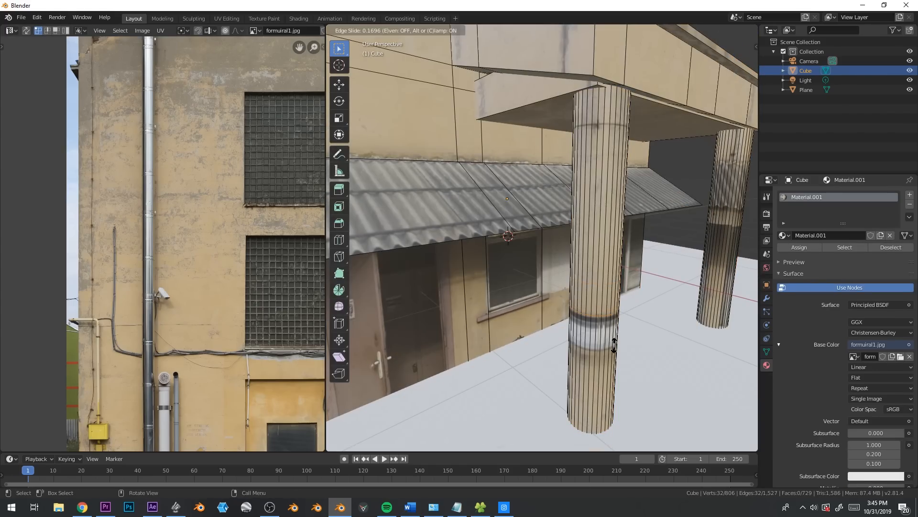
left_click(615, 347)
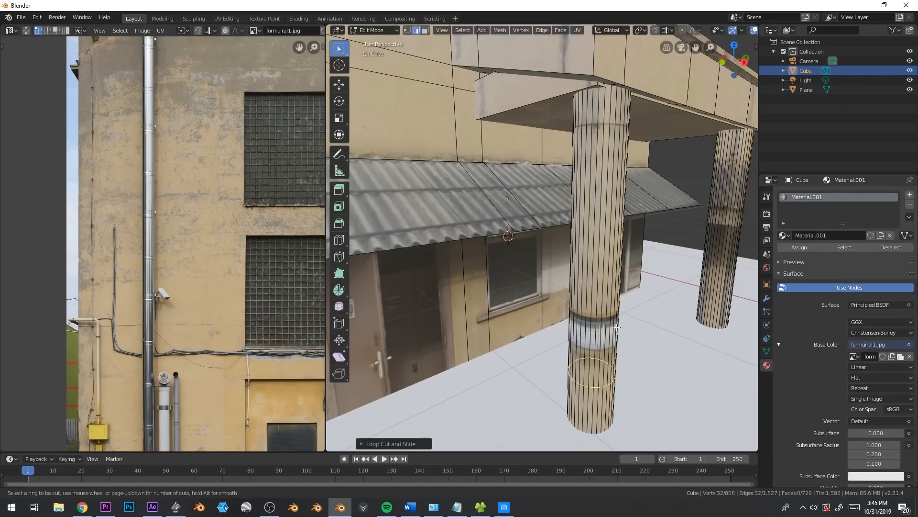
left_click(621, 268)
key("ctrl+r")
left_click(612, 317)
left_click(612, 318)
key("ctrl+z")
Add a loop cut in the pillar's dark ring and scale that edge loop
key("ctrl+r")
left_click(612, 317)
left_click(611, 317)
key("s")
left_click(646, 331)
Add a loop cut just below the pillar's dark ring, scale it outward and adjust its height along Z
key("ctrl+r")
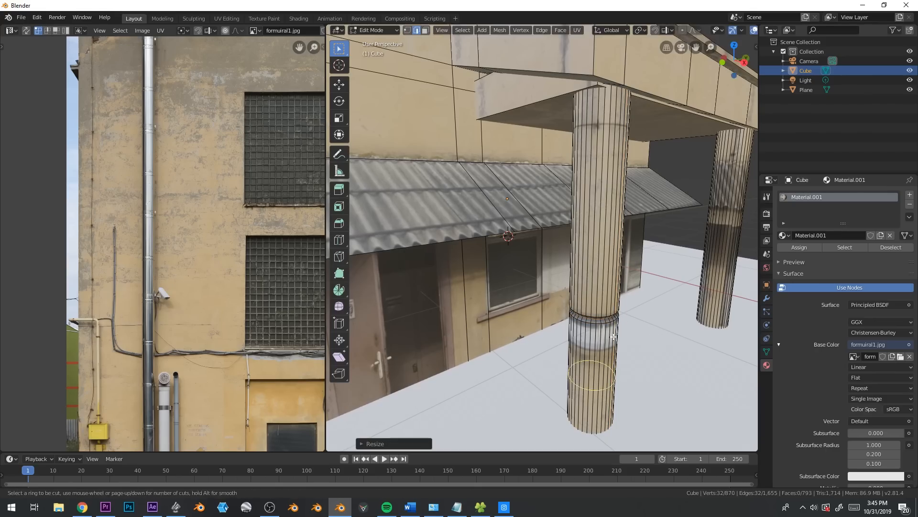
left_click(614, 337)
left_click(624, 279)
key("s")
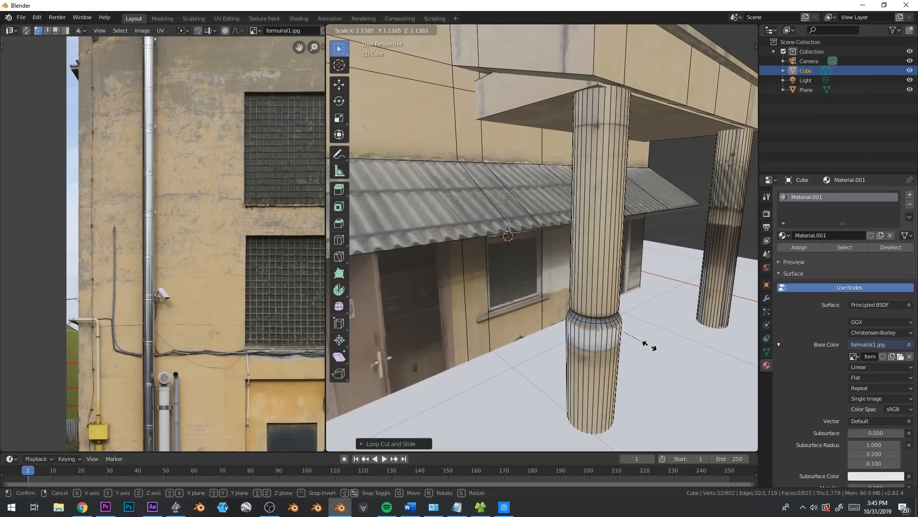
left_click(659, 346)
key("g")
key("z")
left_click(658, 347)
Add another loop cut at the top of the pillar's white band and scale it to shape the collar
key("ctrl+r")
left_click(617, 327)
left_click(617, 327)
key("s")
left_click(613, 346)
Add two supporting loop cuts close to the edges of the pillar's flared collar
key("ctrl+r")
left_click(620, 327)
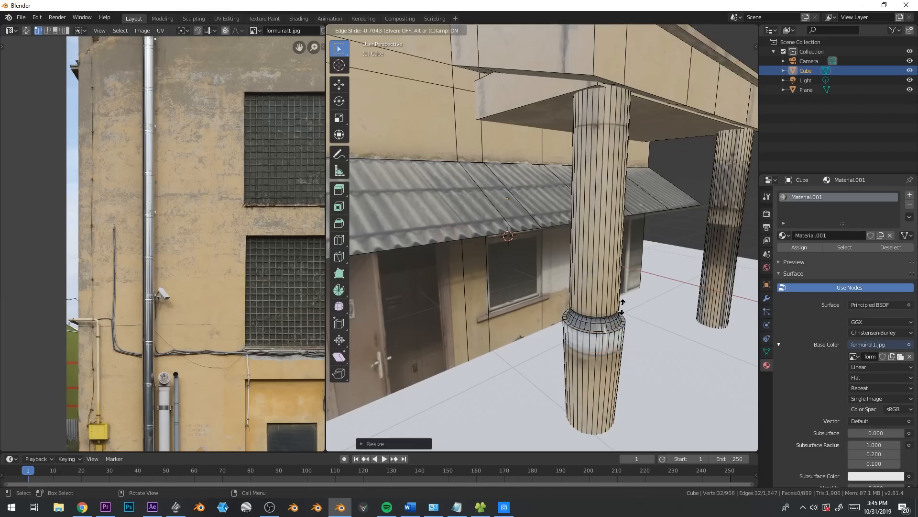
left_click(623, 309)
key("ctrl+r")
left_click(623, 330)
left_click(626, 320)
Add a loop cut at the lower edge of the pillar's white band and scale an edge loop there
key("ctrl+r")
left_click(610, 358)
left_click(610, 348)
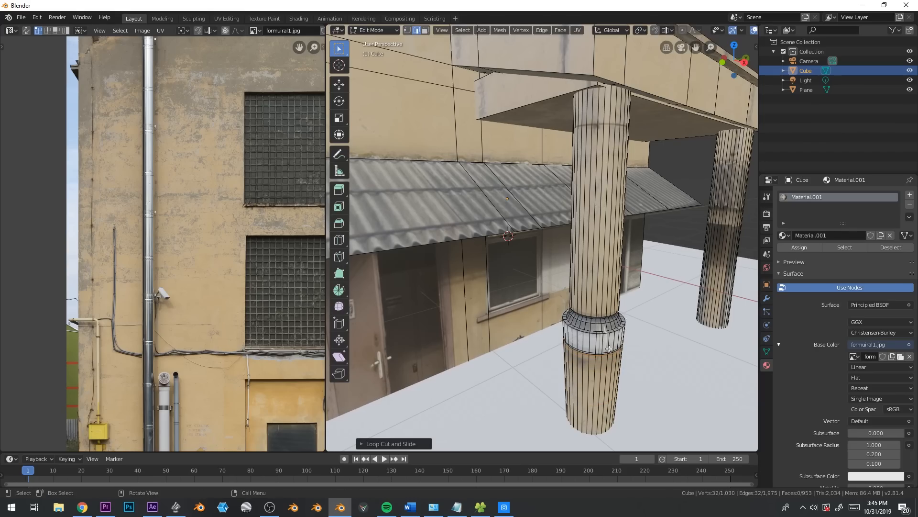
left_click(608, 353, "alt")
scroll(479, 197, "up", 4)
middle_click_drag(608, 353, 590, 316, "shift")
scroll(591, 317, "up", 1)
scroll(591, 317, "down", 5)
key("s")
left_click(652, 330)
Add a loop cut around the front pillar's shaft and slide it up close to the canopy
scroll(589, 203, "down", 2)
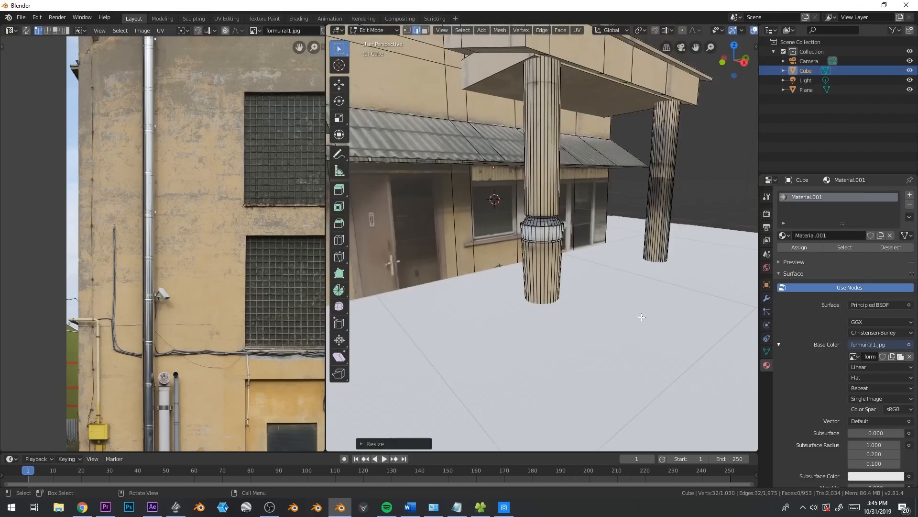
middle_click_drag(589, 203, 583, 155)
key("ctrl+r")
left_click(584, 137)
left_click(583, 131)
scroll(581, 201, "up", 1)
key("ctrl+r")
left_click(583, 275)
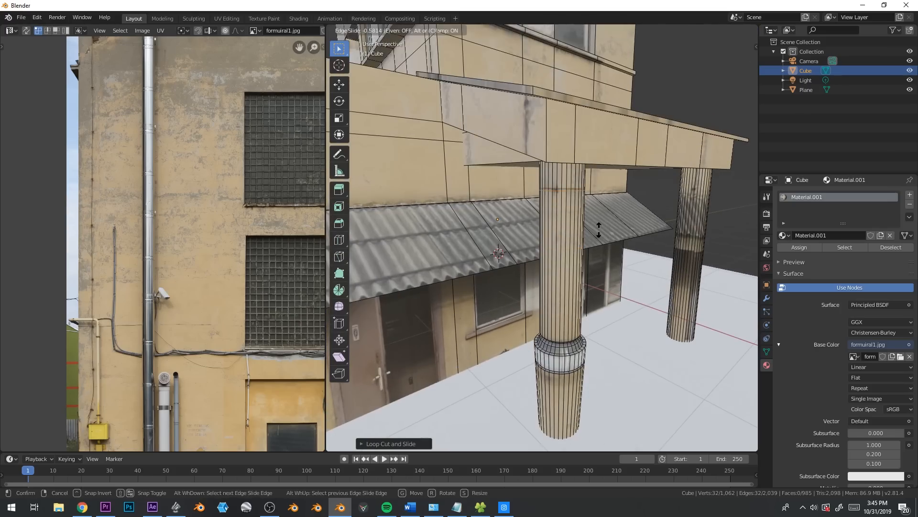
left_click(598, 228)
Add another loop cut around the front pillar's shaft and slide it down to just above the collar
key("ctrl+r")
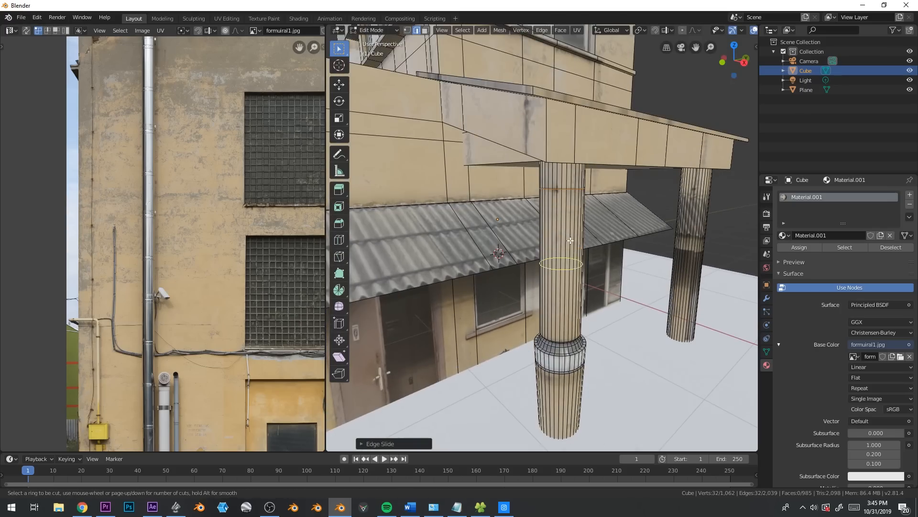
left_click(570, 241)
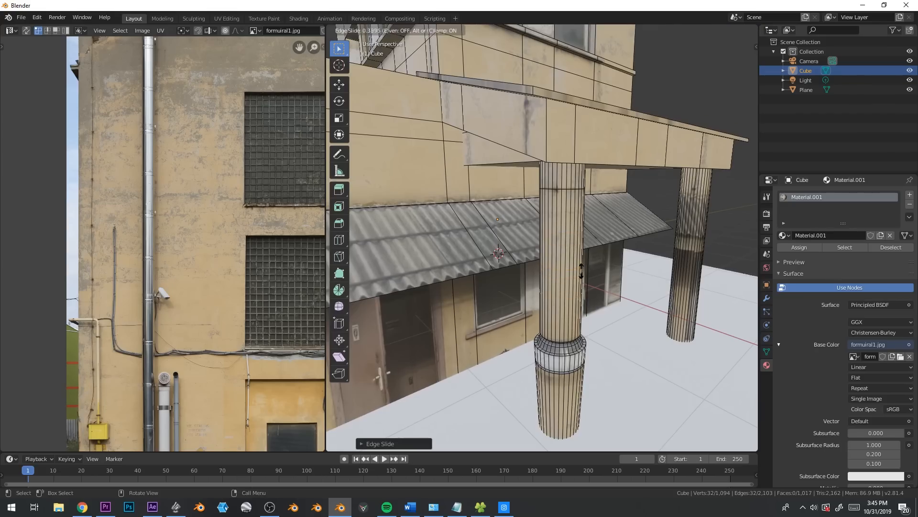
left_click(580, 285)
key("g")
key("g")
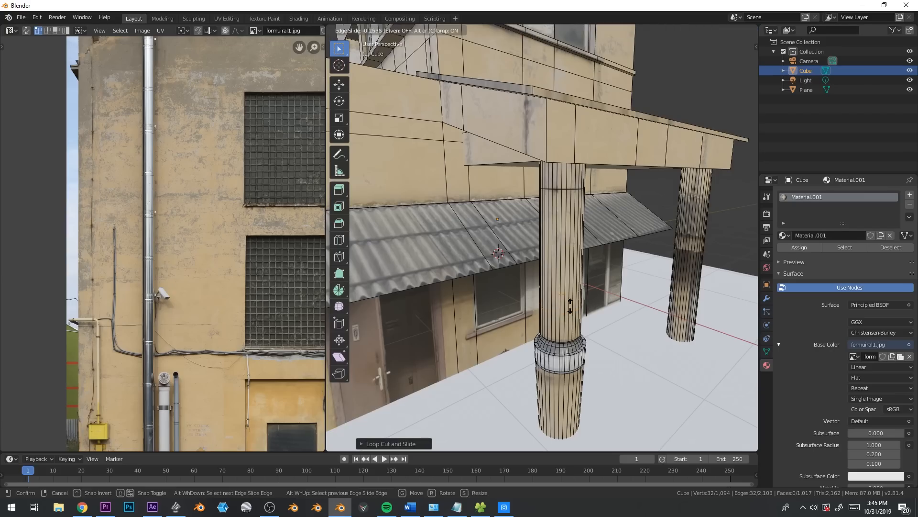
left_click(566, 305)
Scale the shaft's lower loop outward to about 1.18 and bevel it with 5 segments, about 0.2 m wide
key("s")
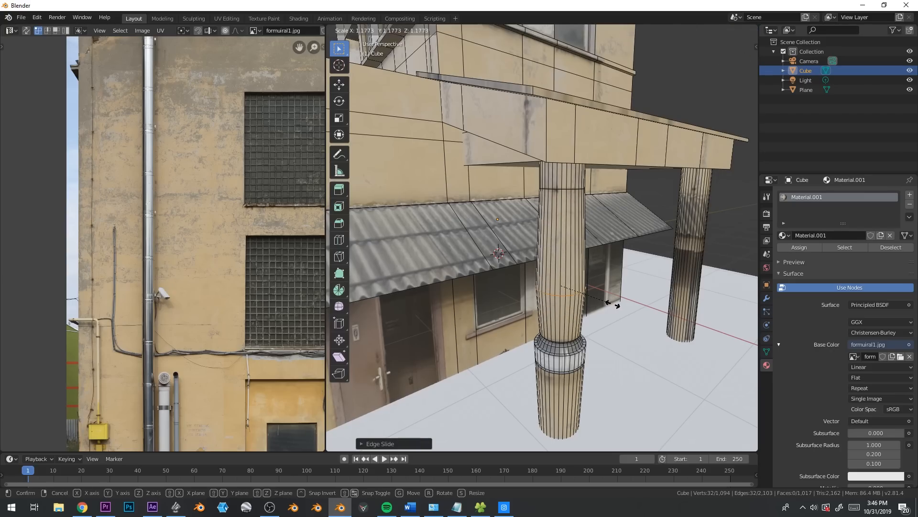
left_click(613, 303)
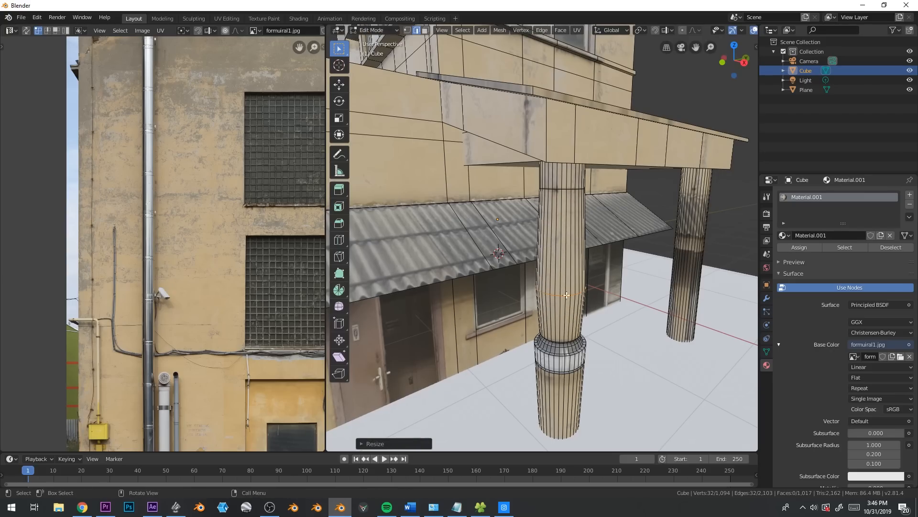
key("ctrl+b")
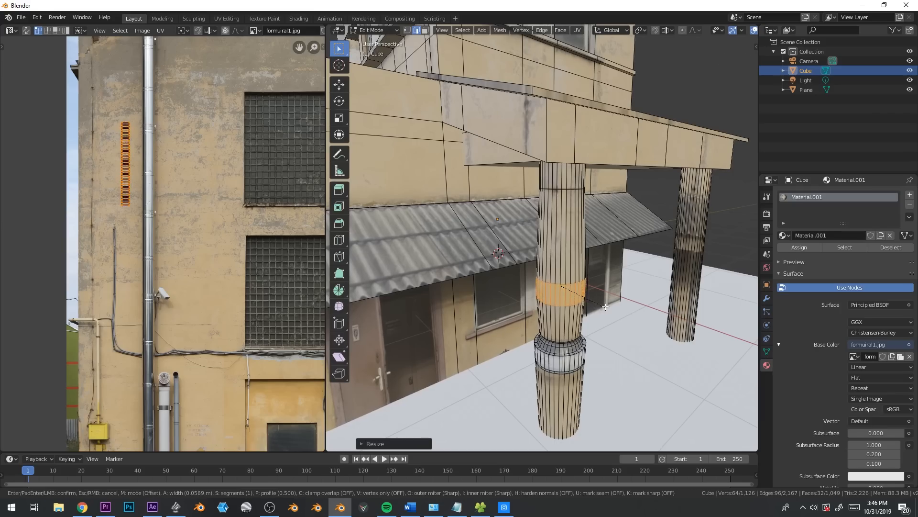
scroll(622, 306, "up", 4)
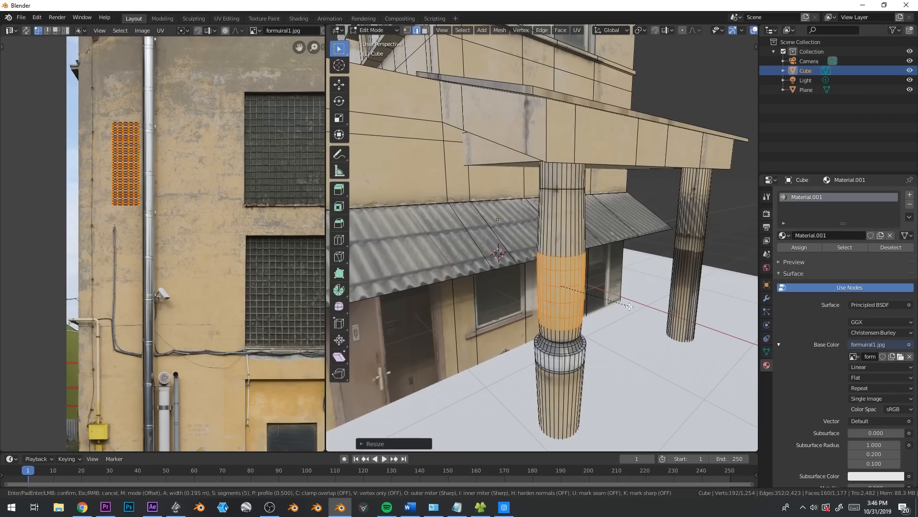
left_click(627, 305)
Add a loop cut around the middle of the pillar's base, below the white band
key("ctrl+r")
left_click(579, 387)
left_click(580, 383)
middle_click_drag(582, 382, 585, 352)
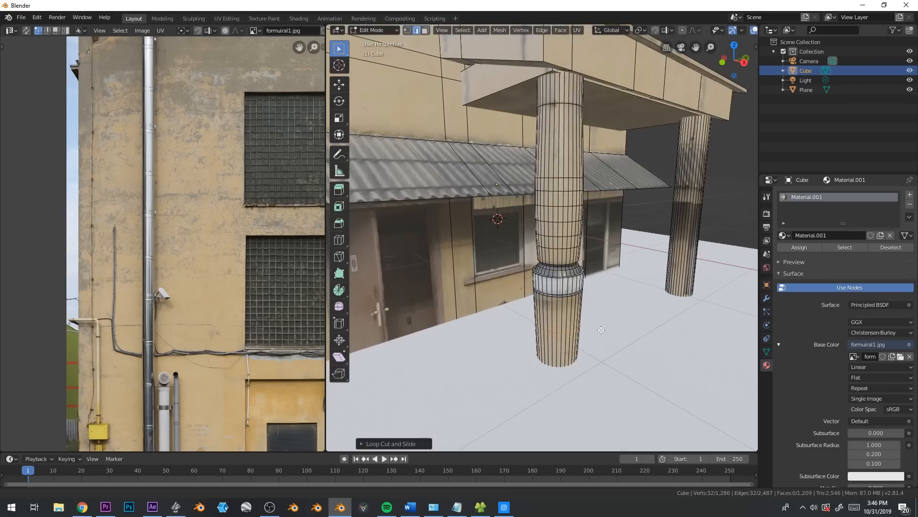
Scale the base loop outward to make the base bulge and give it a narrow 5-segment bevel
key("s")
left_click(622, 330)
key("ctrl+b")
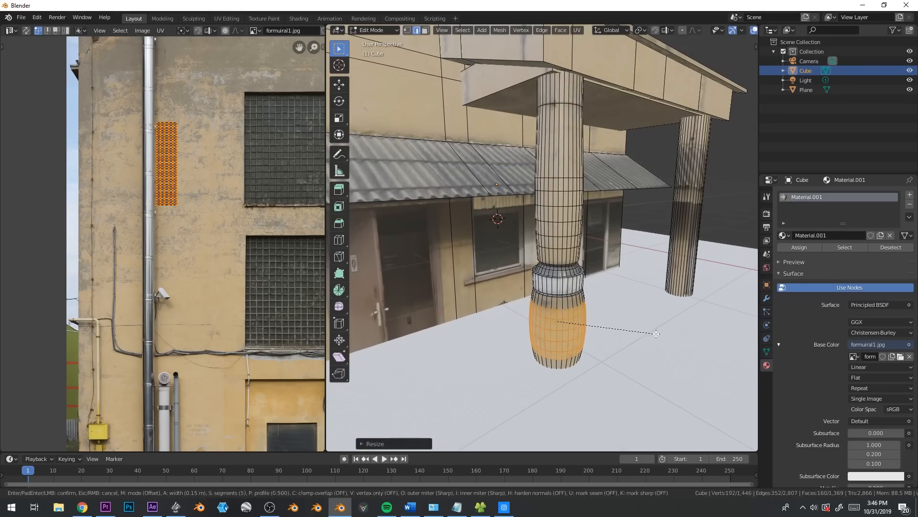
left_click(633, 334)
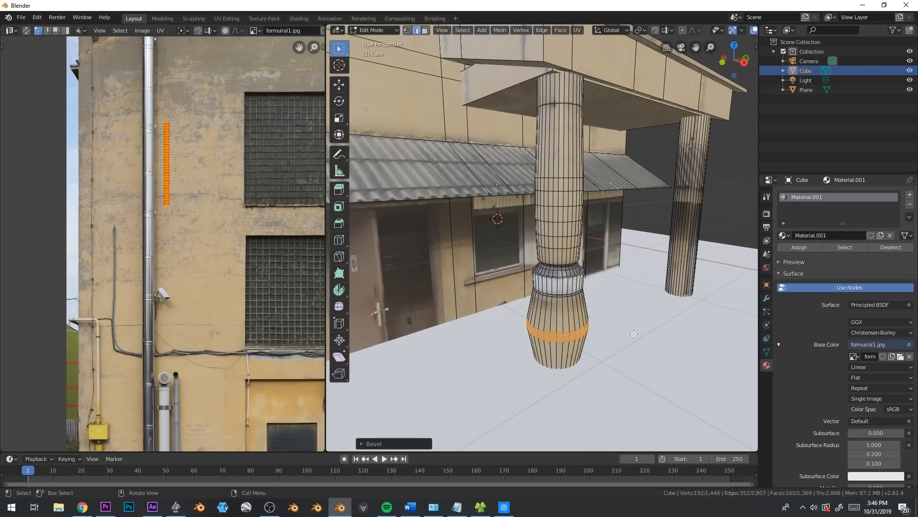
Select the plain far pillar's linked geometry and delete its faces
key("Tab")
middle_click_drag(633, 334, 631, 312)
key("Tab")
key("l")
key("x")
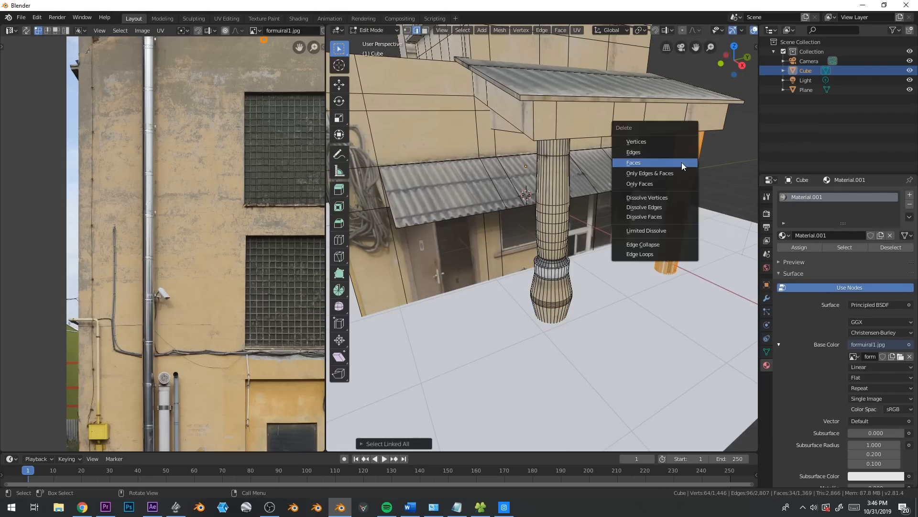
left_click(682, 162)
Duplicate the detailed front pillar along Y and place the copy under the canopy's far end
key("l")
key("shift+d")
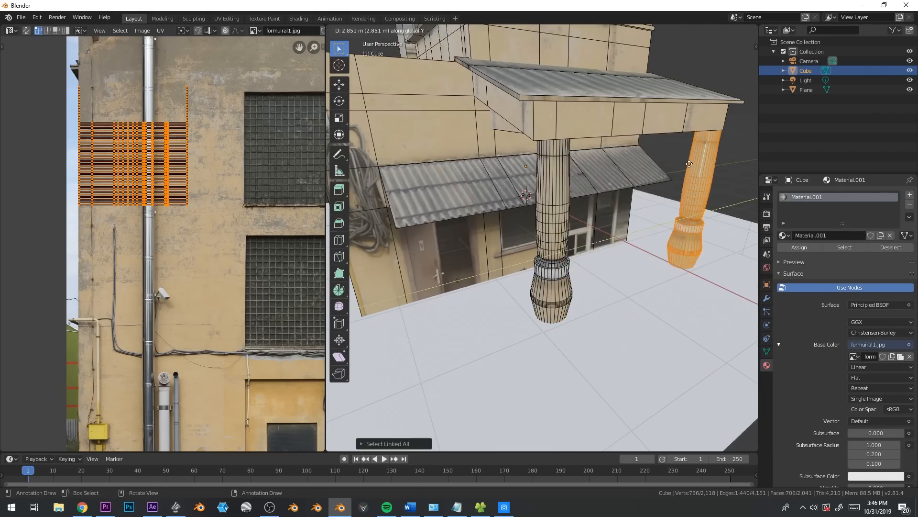
middle_click_drag(701, 222, 644, 228)
key("g")
key("y")
left_click(587, 222)
scroll(626, 226, "down", 3)
middle_click_drag(643, 229, 687, 240, "shift")
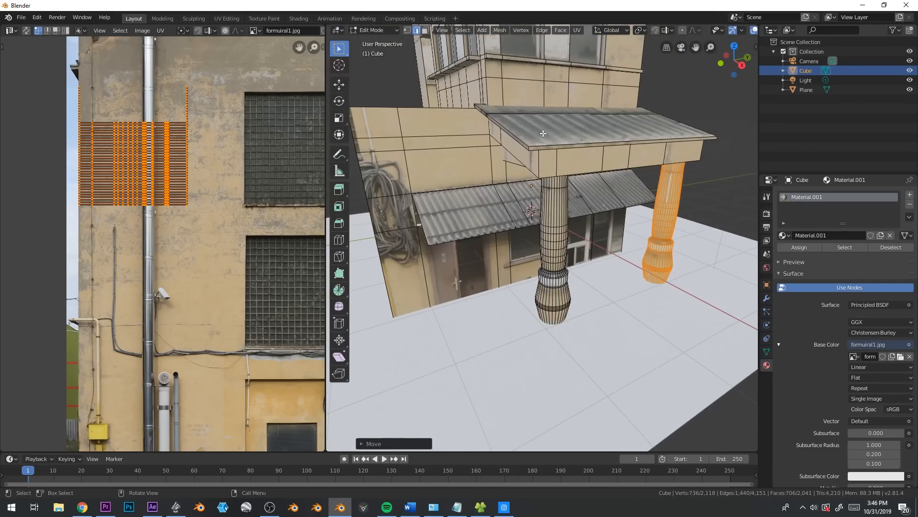
left_click(543, 134)
key("l")
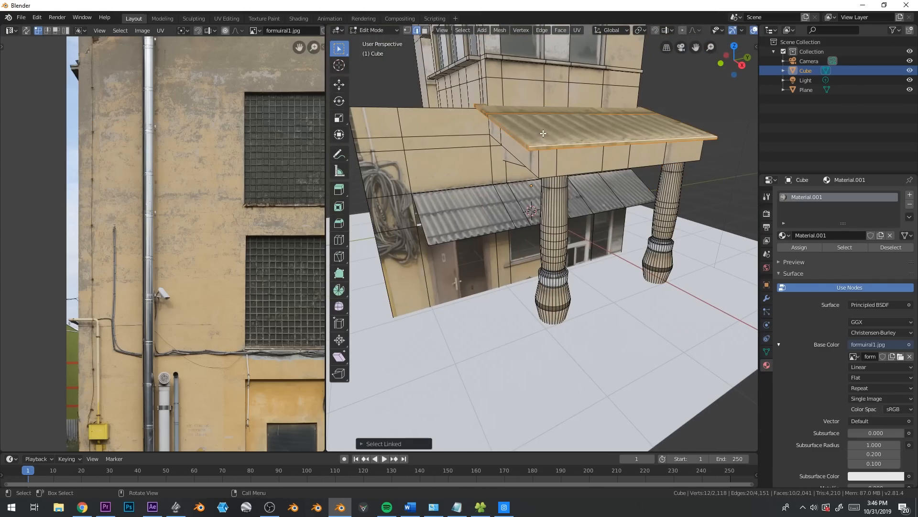
middle_click_drag(502, 167, 534, 195)
left_click(583, 240)
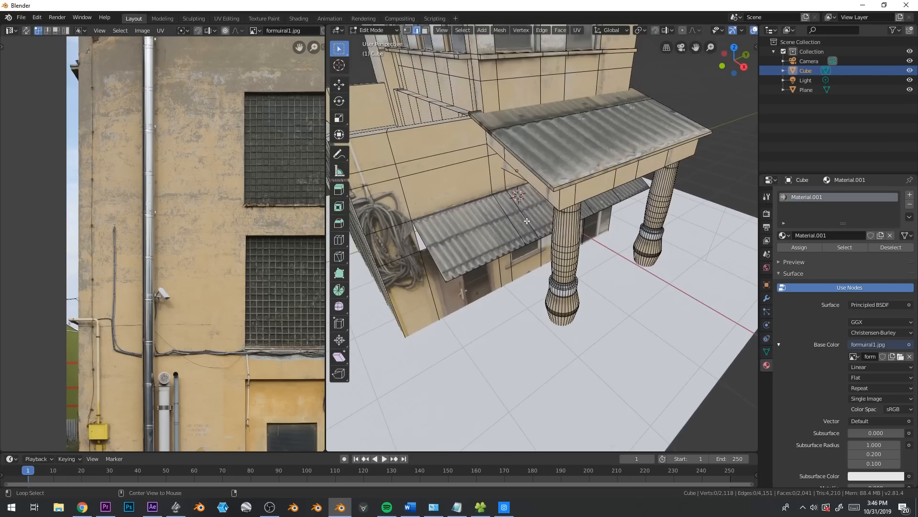
key("ctrl+l")
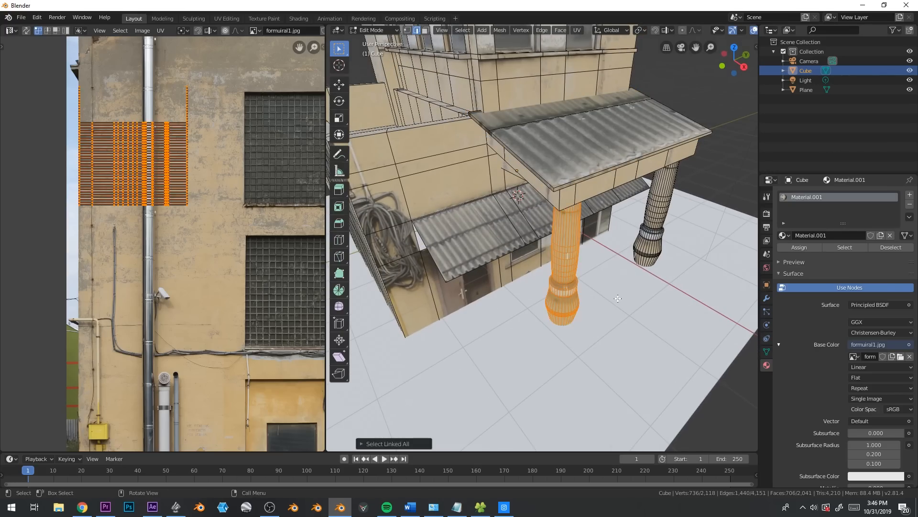
left_click(655, 225)
key("ctrl+l")
Knife-cut an outline around the upper side wall's window nearest the building corner
middle_click_drag(655, 224, 560, 287)
scroll(557, 295, "up", 6)
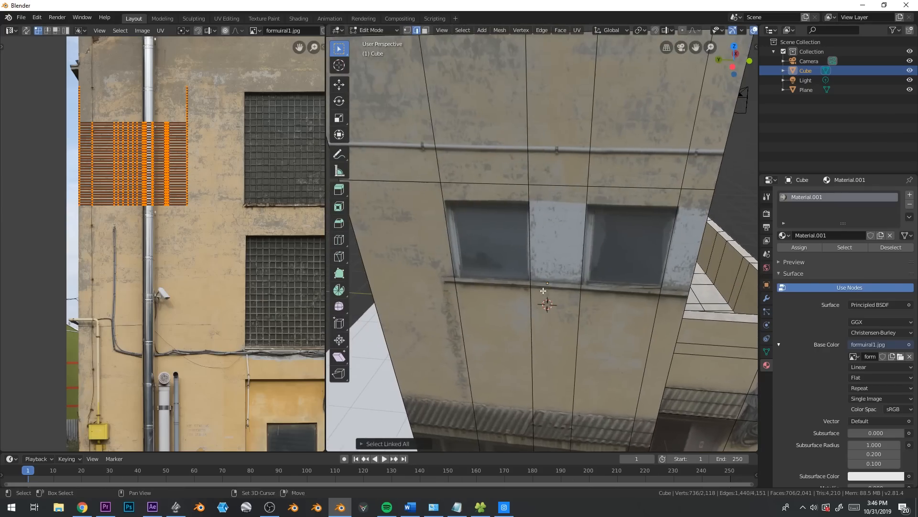
left_click(511, 205)
key("k")
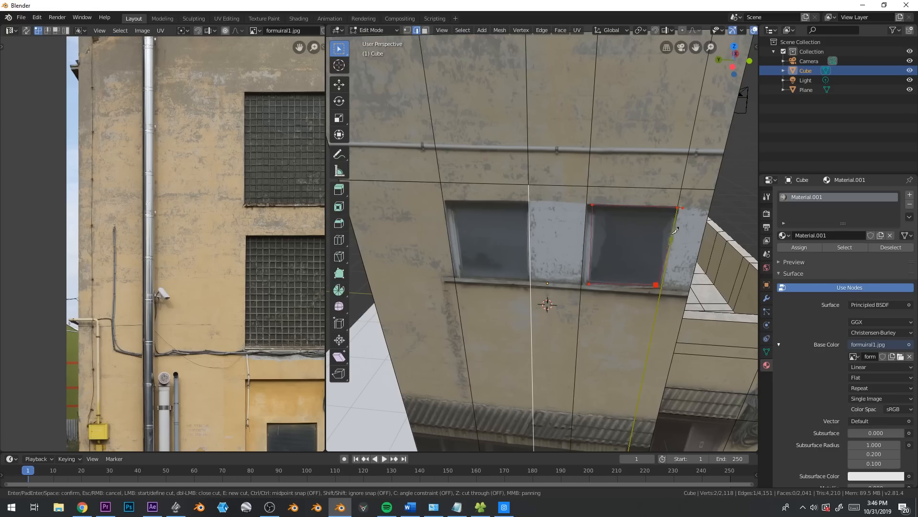
left_click(684, 206)
key("Return")
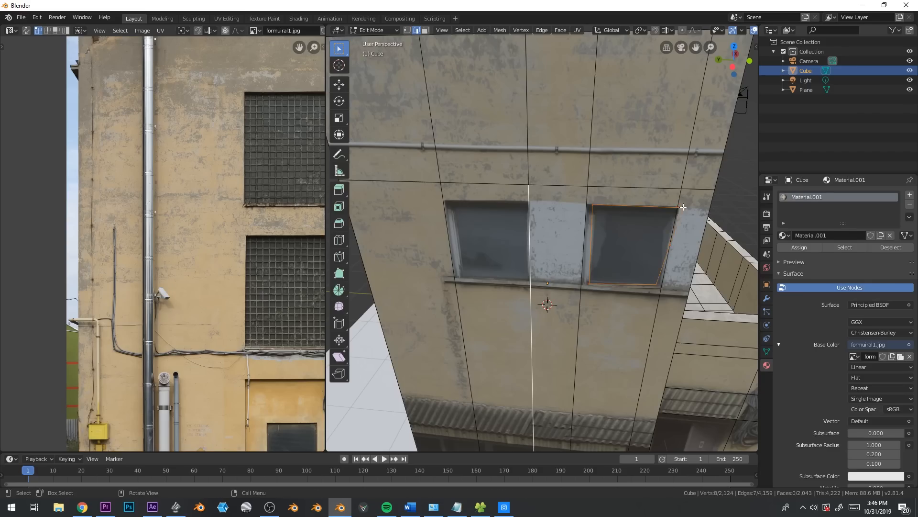
Extrude the outlined side window face into the wall to recess it, and clear the selection
key("Tab")
key("grave")
key("Escape")
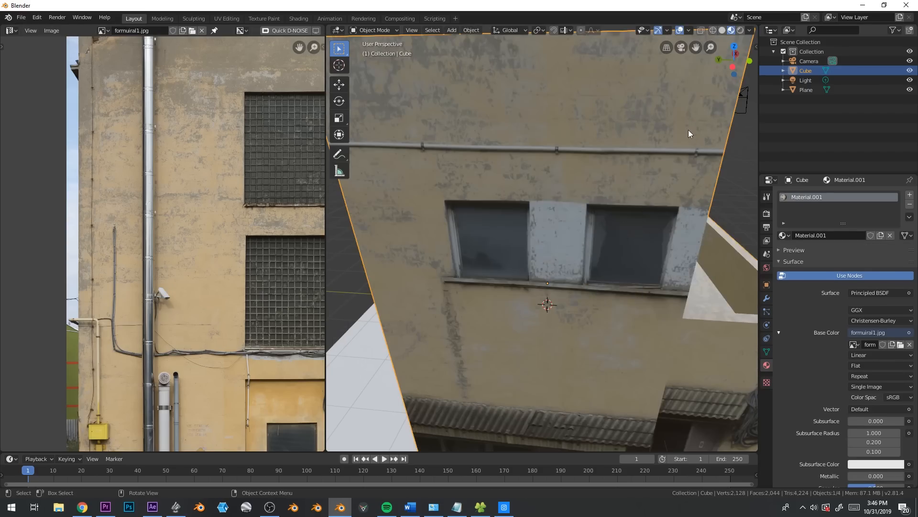
key("Tab")
key("3")
left_click(625, 240)
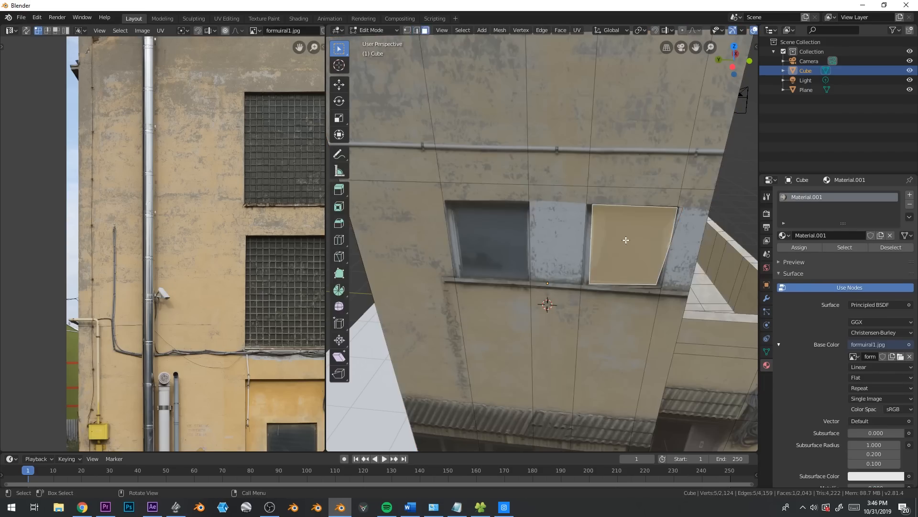
middle_click_drag(626, 240, 584, 235)
key("e")
left_click(524, 243)
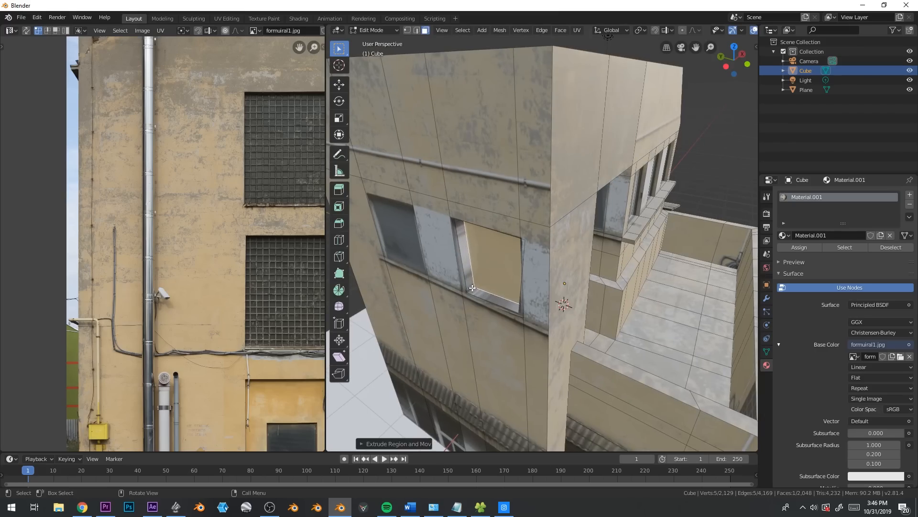
key("alt+a")
Select the column of corner wall faces showing the coiled cables and move their UVs over the photo's yellow box and pipe
scroll(574, 258, "down", 3)
middle_click_drag(585, 261, 555, 244)
key("Tab")
middle_click_drag(555, 244, 466, 282)
key("Tab")
scroll(459, 268, "up", 4)
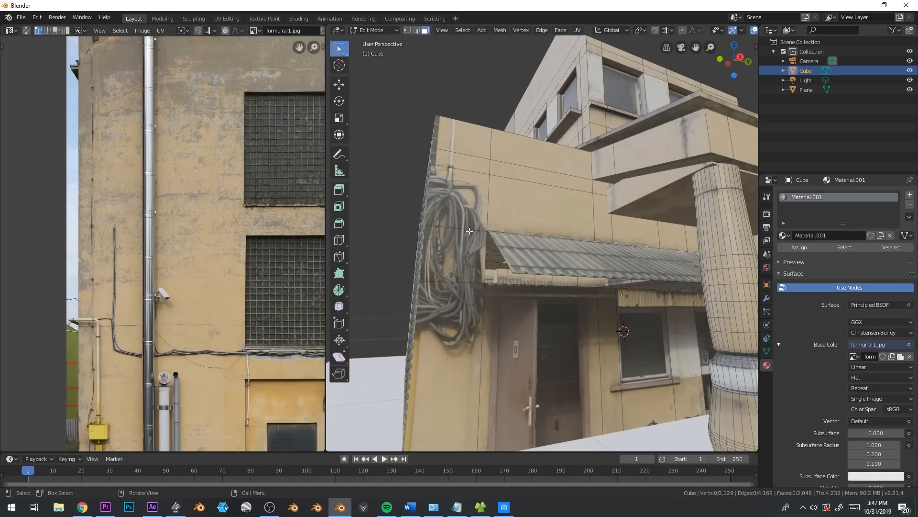
left_click(460, 201)
left_click(457, 264, "ctrl+shift")
left_click(453, 339, "ctrl+shift")
left_click(460, 139, "ctrl+shift")
scroll(449, 203, "down", 6)
scroll(251, 298, "down", 3)
key("g")
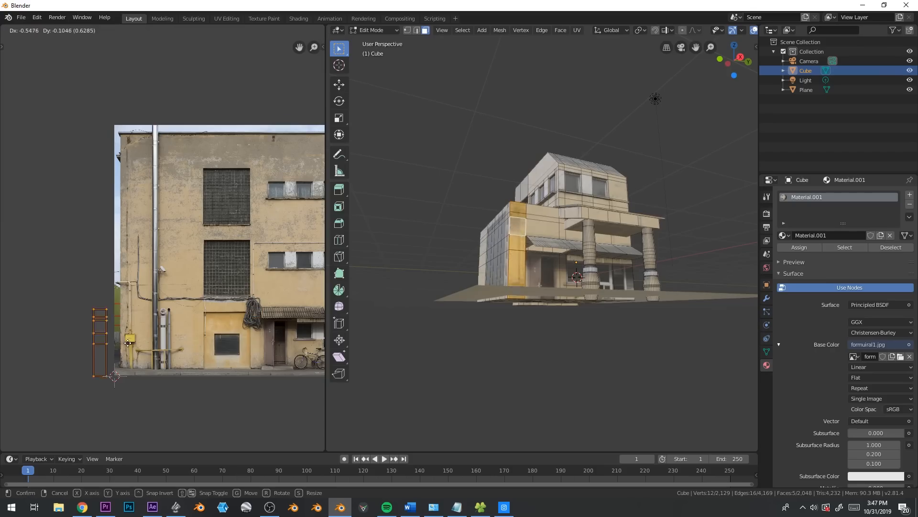
left_click(163, 330)
Scale the corner strip's UVs and reposition them to fit the yellow box and its pipes
key("s")
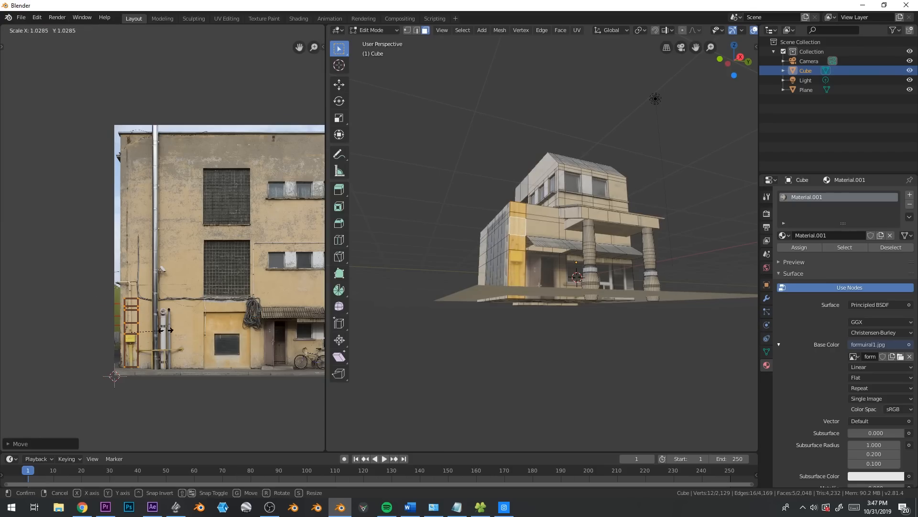
left_click(167, 330)
key("g")
left_click(190, 326)
scroll(493, 283, "up", 3)
Knife-cut outlines around the yellow box, the thick pipe below it and the thin pipe above it on the corner wall
middle_click_drag(493, 282, 562, 278)
key("Tab")
scroll(540, 320, "up", 4)
key("Tab")
key("k")
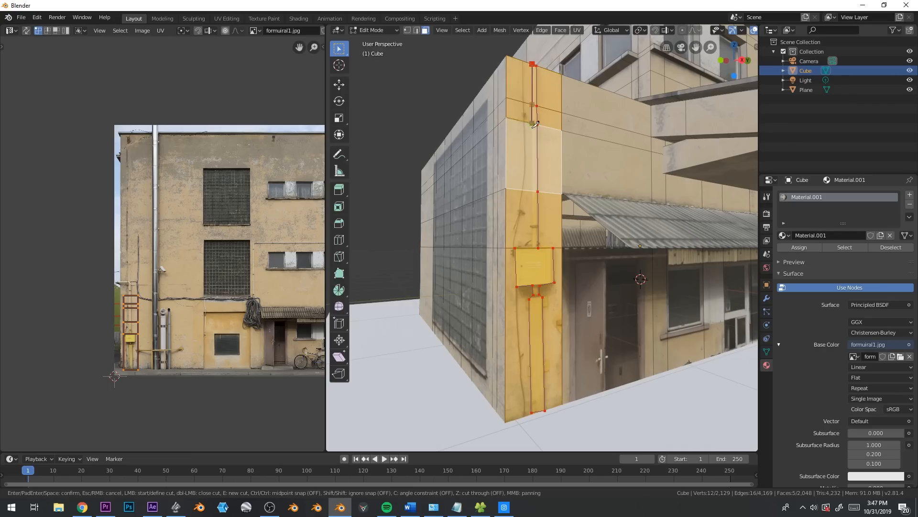
left_click(534, 248)
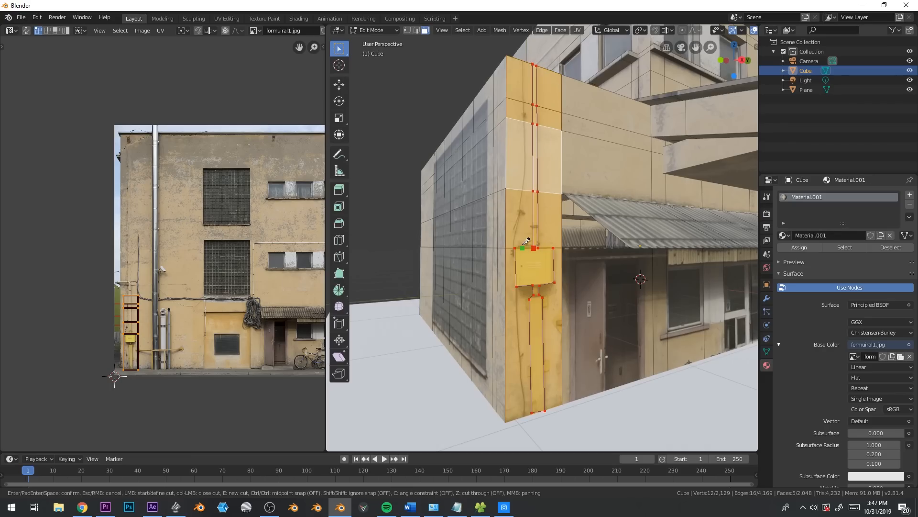
key("Return")
Select the pipe and yellow box faces and extrude them slightly out from the wall
left_click(535, 98)
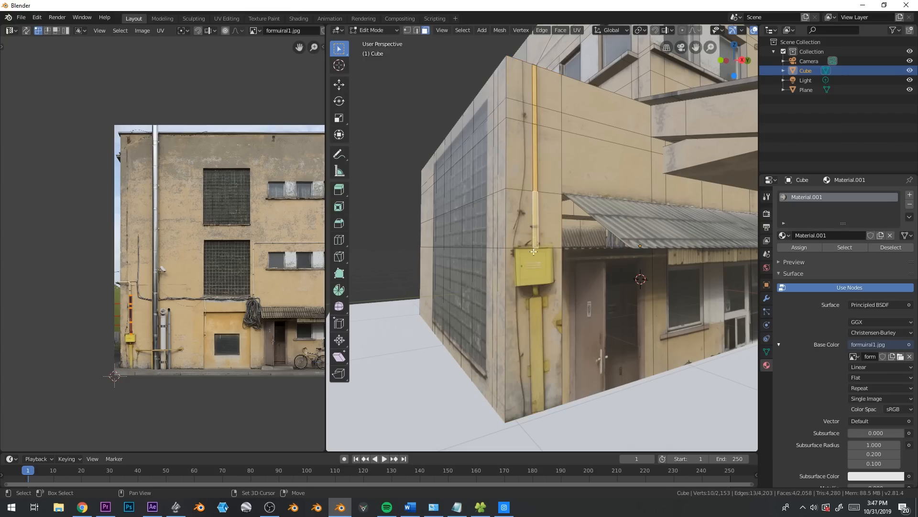
left_click(532, 290, "ctrl")
middle_click_drag(571, 244, 578, 269)
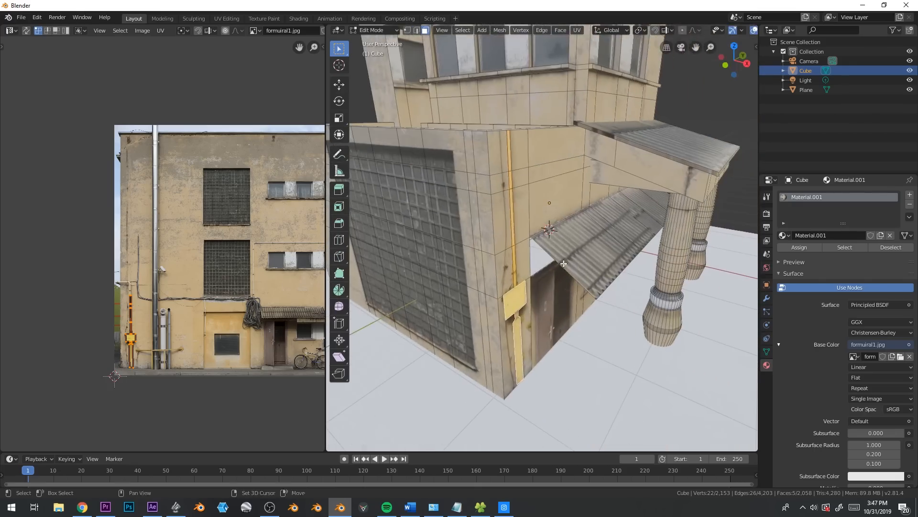
key("e")
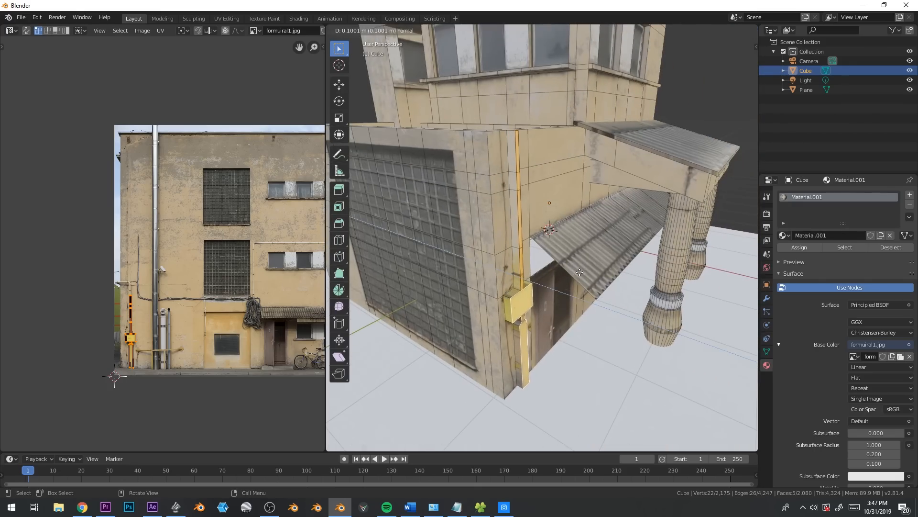
left_click(575, 272)
Remove the thin upper pipe from the selection and extrude the yellow box and lower pipe further outward in two stages
key("c")
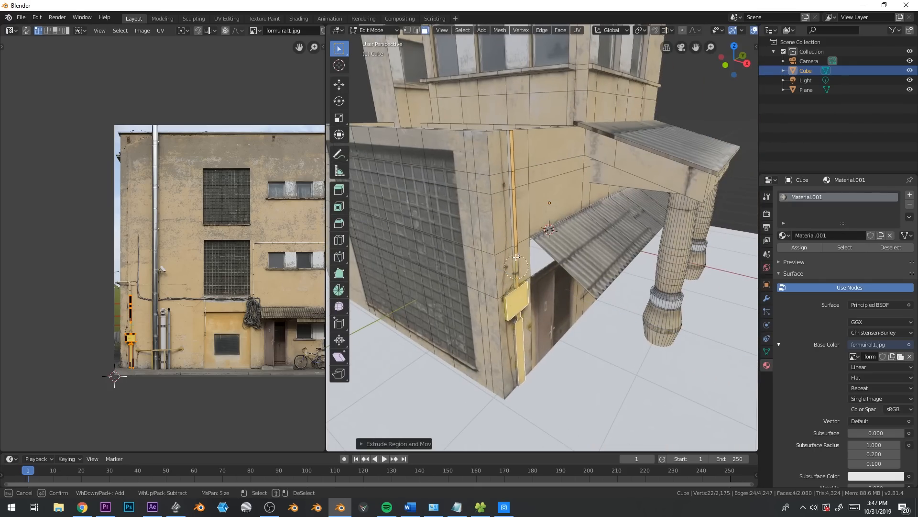
key("Escape")
key("e")
left_click(533, 301)
key("e")
left_click(531, 306)
Bevel the two outer vertical edges of the lower pipe beneath the yellow box with five segments
middle_click_drag(528, 324, 524, 285, "shift")
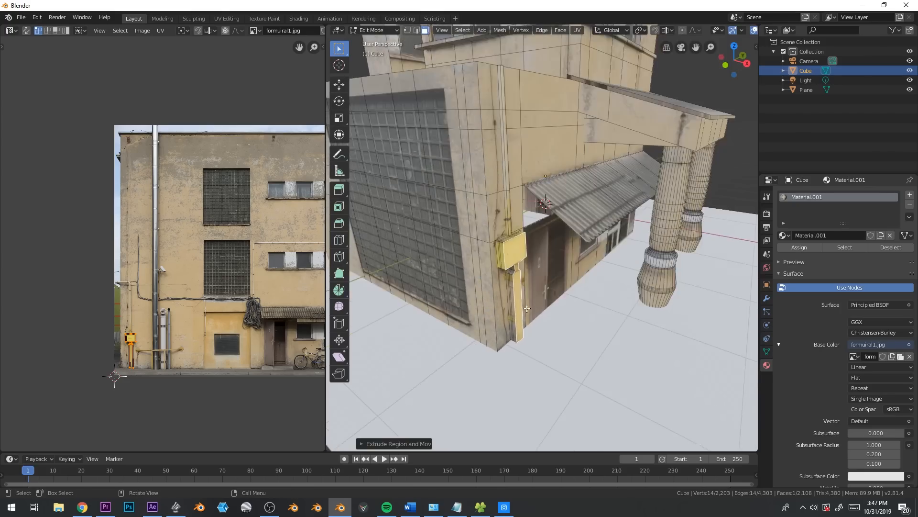
scroll(507, 296, "up", 2)
key("2")
left_click(502, 308)
key("ctrl+b")
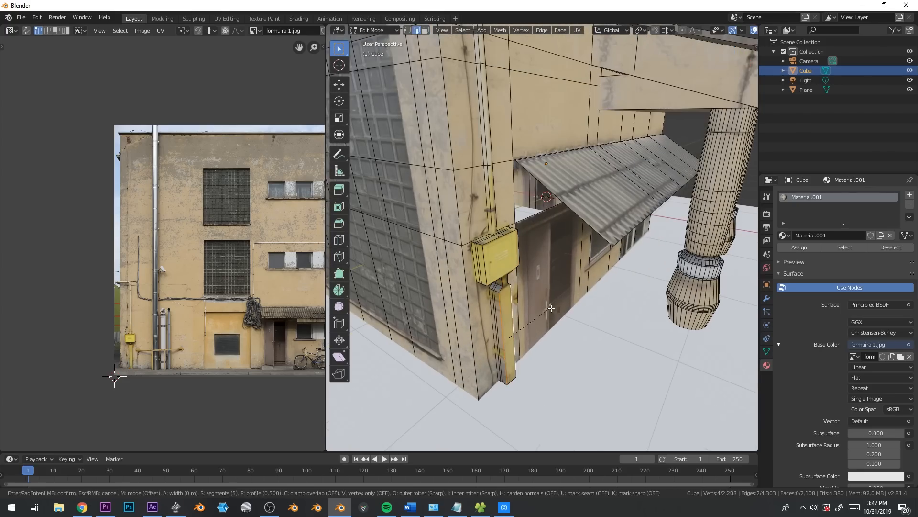
left_click(558, 308)
key("Tab")
middle_click_drag(498, 308, 510, 309)
scroll(510, 309, "down", 2)
Try to project the bevelled lower pipe's UVs from the current view using an edge selection
key("Tab")
scroll(508, 308, "up", 2)
key("alt+a")
key("c")
left_click(463, 307)
mouse_move(469, 305)
middle_mouse_down()
mouse_move(483, 281)
mouse_move(459, 278)
middle_mouse_up()
left_click_drag(486, 282, 475, 284)
key("Escape")
middle_click_drag(487, 283, 659, 246)
key("u")
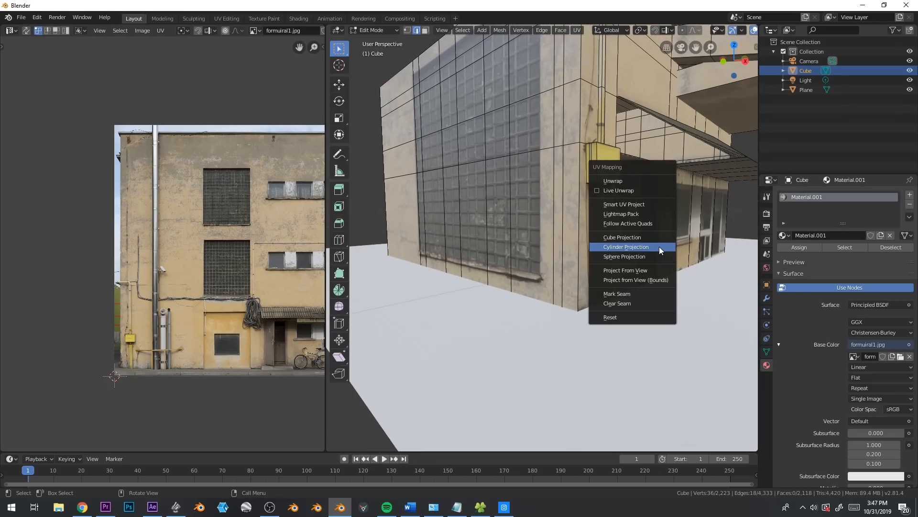
left_click(655, 274)
scroll(185, 326, "down", 5)
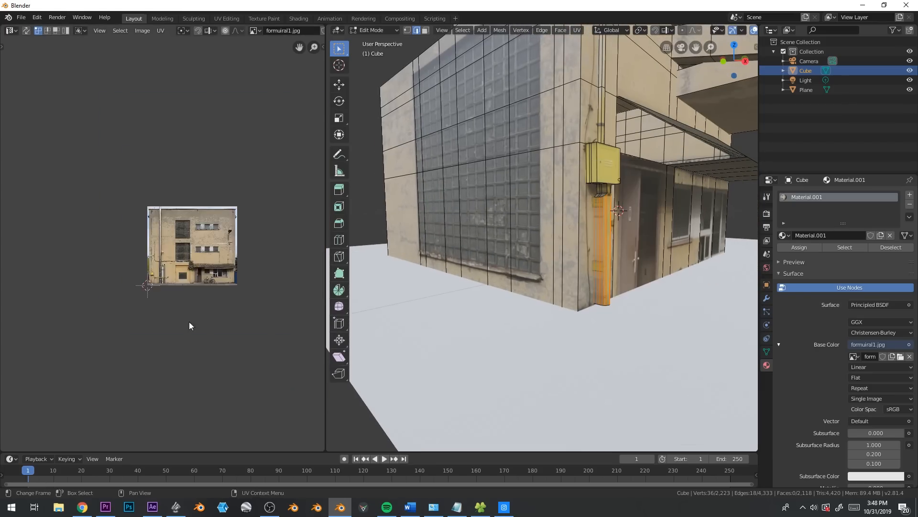
scroll(222, 288, "up", 5)
scroll(222, 288, "down", 2)
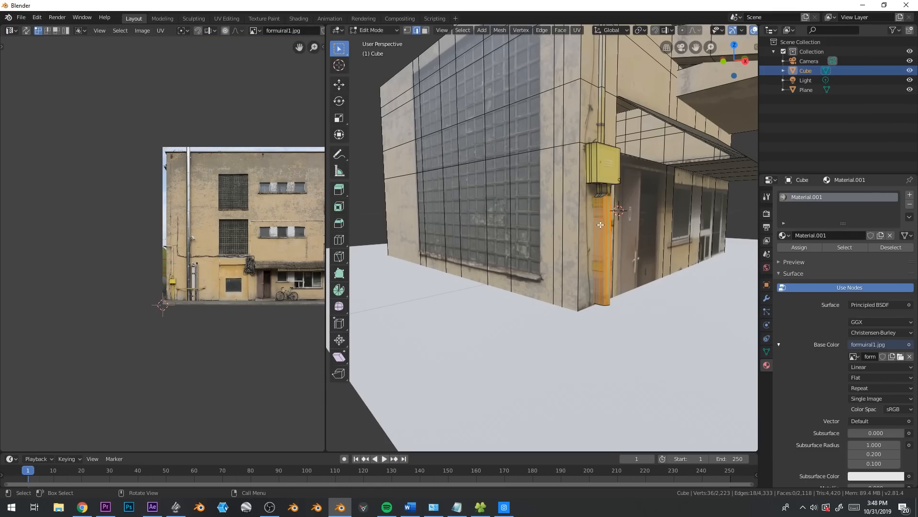
Circle-select all the faces of the bevelled lower pipe from both sides
key("3")
key("c")
left_click_drag(600, 238, 615, 239)
middle_click(649, 203)
middle_click_drag(609, 165, 537, 228)
key("Escape")
key("c")
left_click_drag(423, 247, 421, 198)
key("Escape")
middle_click_drag(408, 184, 531, 197)
Project the lower pipe's faces from view and move their UVs onto the short vertical pipes beside the downpipe in the photo
key("u")
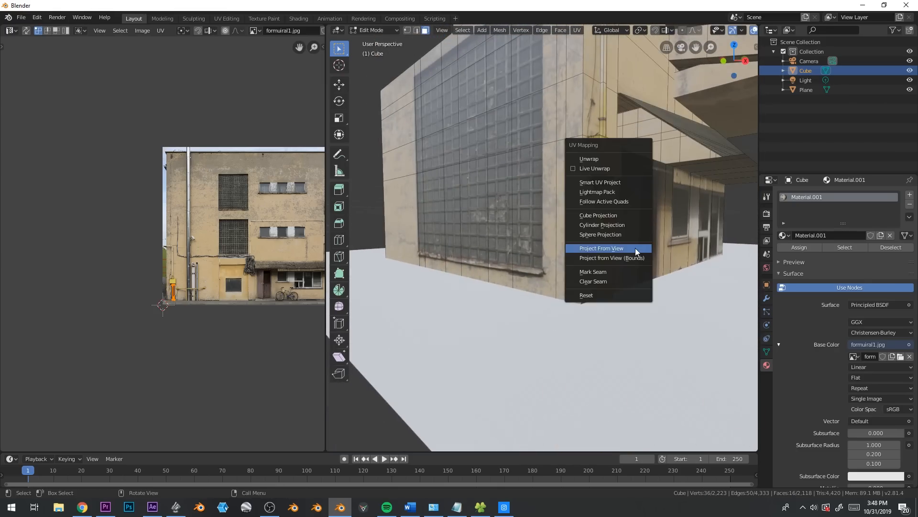
left_click(635, 248)
scroll(270, 254, "up", 2)
key("g")
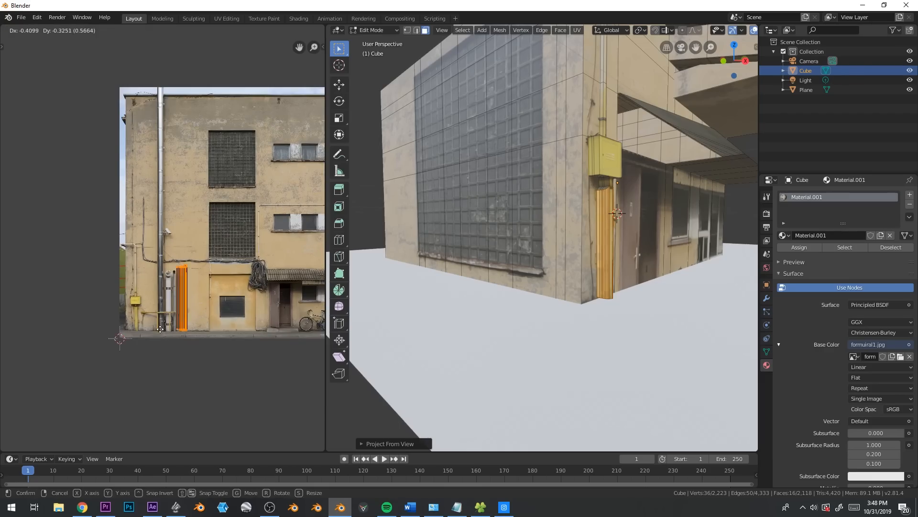
left_click(149, 328)
key("Tab")
middle_click_drag(684, 249, 630, 254)
scroll(633, 263, "down", 2)
scroll(633, 263, "down", 2)
scroll(627, 264, "up", 6)
Extrude the thin upper pipe's top end above the wall, then extrude its inner face about 0.1 m over the parapet
key("Tab")
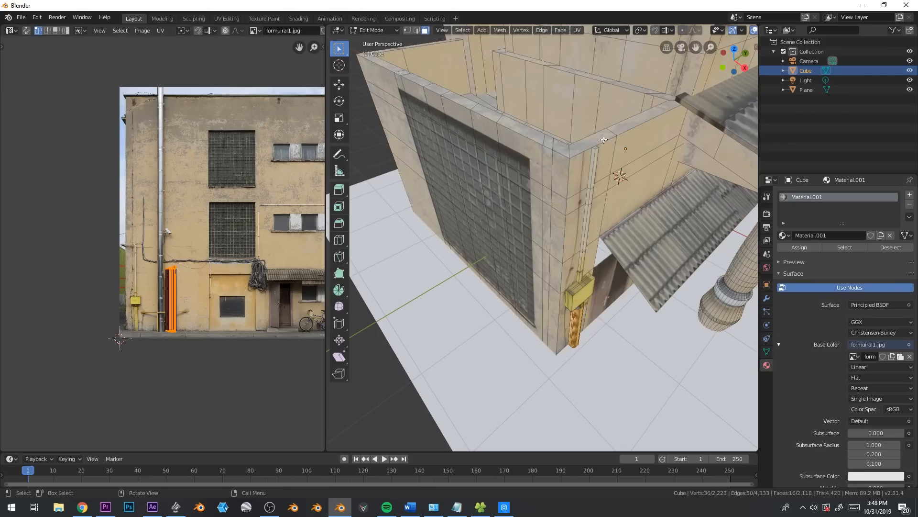
left_click(596, 150)
middle_click_drag(599, 153, 696, 138)
key("e")
left_click(627, 206)
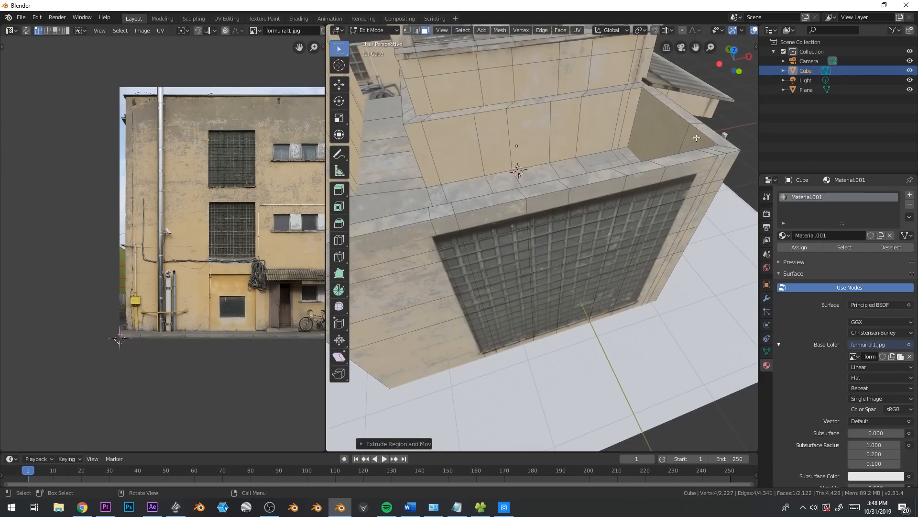
left_click(723, 134)
key("e")
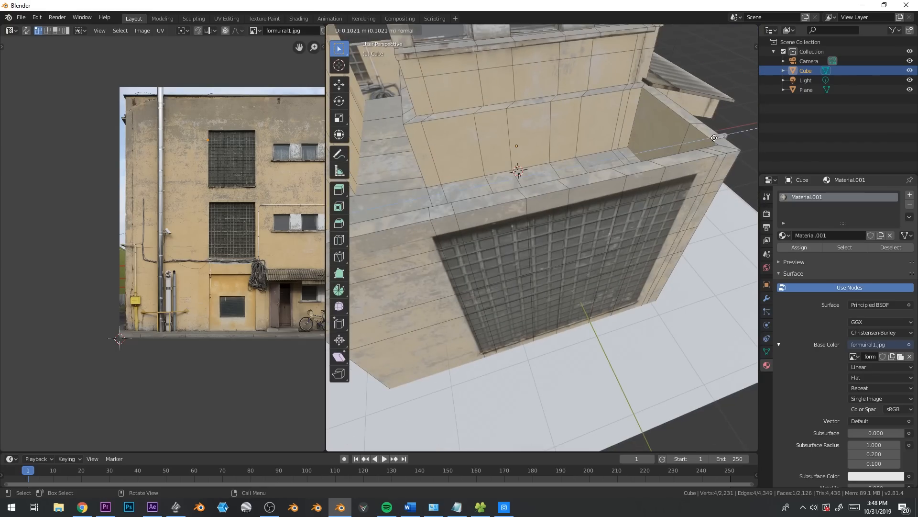
left_click(712, 139)
middle_click_drag(712, 138, 502, 233)
middle_click_drag(456, 269, 617, 181)
left_click(640, 101, "alt+shift")
left_click(577, 91, "alt+shift")
middle_click_drag(578, 91, 605, 166)
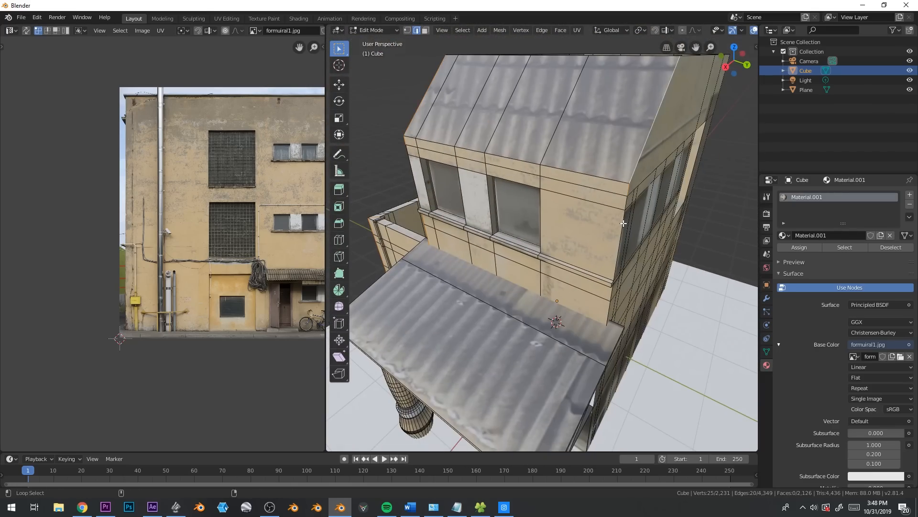
middle_click_drag(518, 310, 689, 354)
key("ctrl+b")
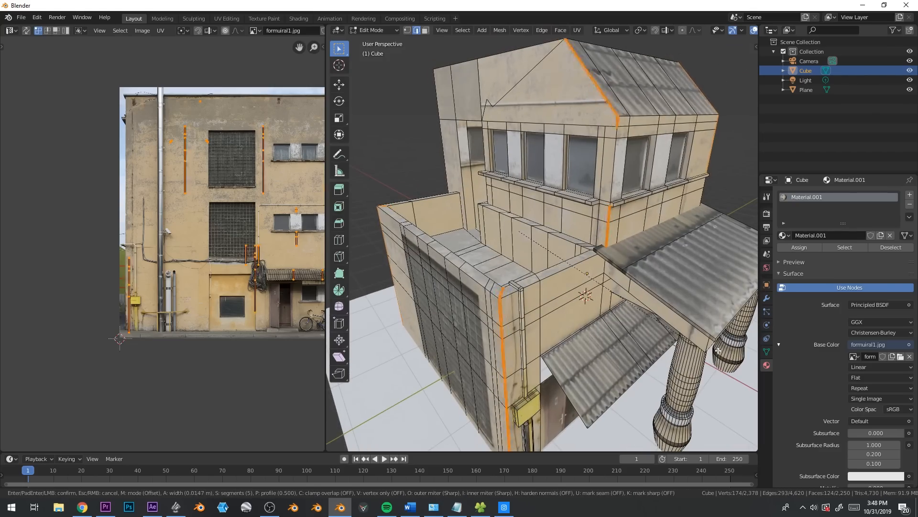
right_click(734, 352)
Bevel the lower level's vertical corner edge on the far side of the large window from the yellow box
middle_click_drag(734, 352, 636, 359)
key("ctrl+b")
left_click(664, 362)
key("Tab")
middle_click_drag(664, 361, 528, 365)
Bevel the lower level's vertical corner edge beside the yellow box into a rounded corner
key("Tab")
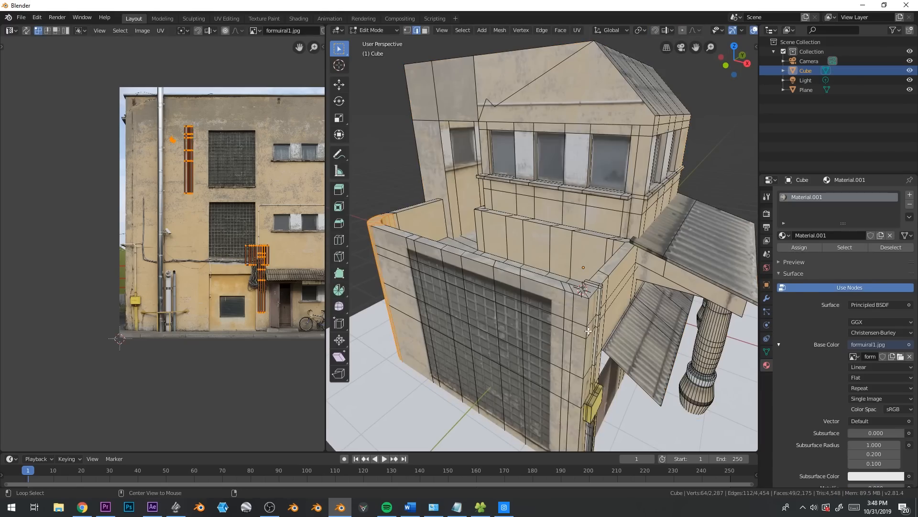
key("ctrl+b")
left_click(690, 344)
key("Tab")
middle_click_drag(460, 235, 559, 277)
Bevel the outer edges of the upper level's flat roof with seven segments
key("Tab")
left_click(524, 130, "alt")
key("ctrl+KP_3")
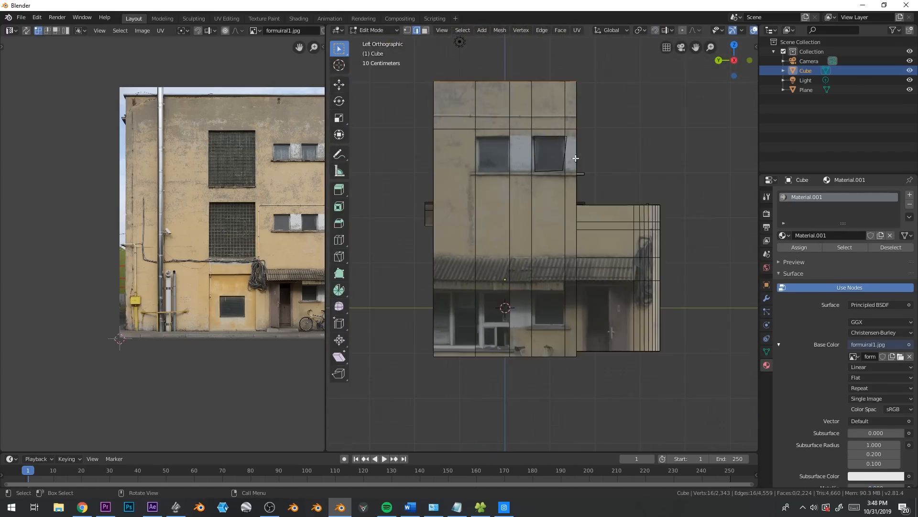
middle_click_drag(559, 200, 539, 253)
key("ctrl+b")
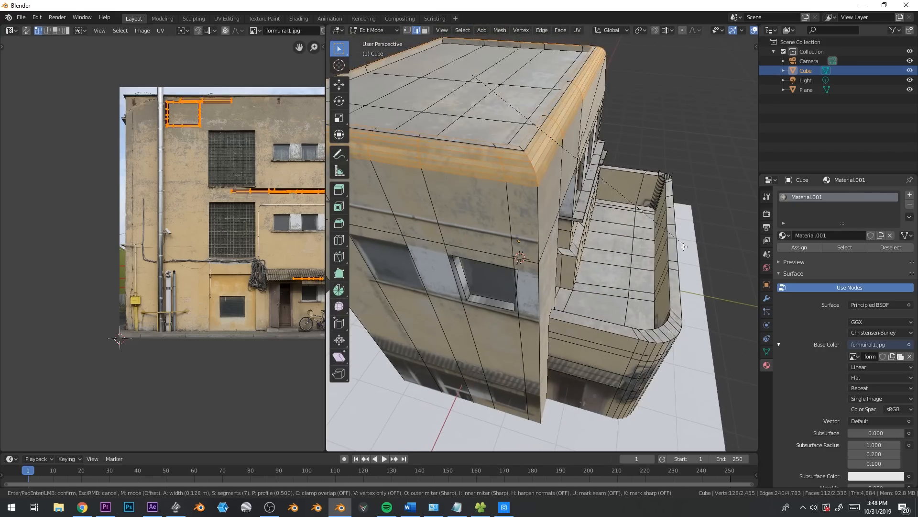
middle_click_drag(670, 254, 555, 275)
left_click(659, 249)
key("Tab")
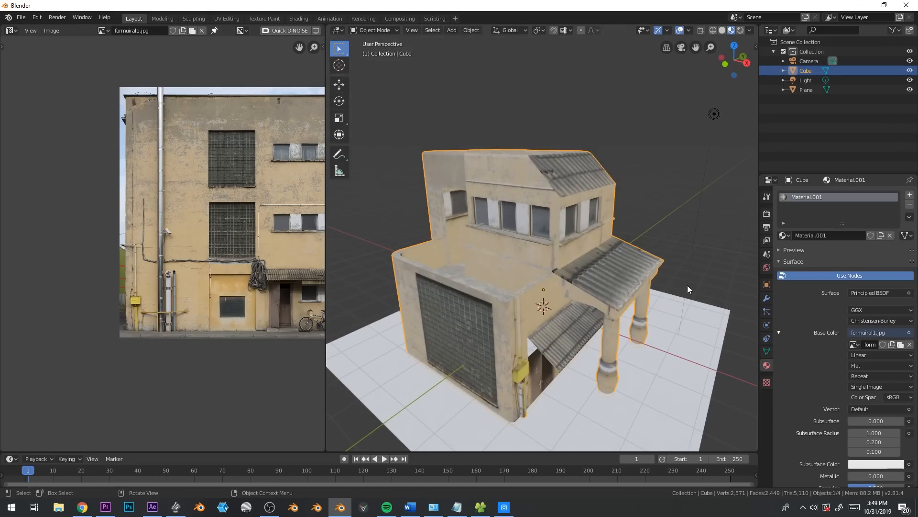
Move the point light lower and closer to the house, and open the render engine choices
left_click_drag(715, 114, 684, 169)
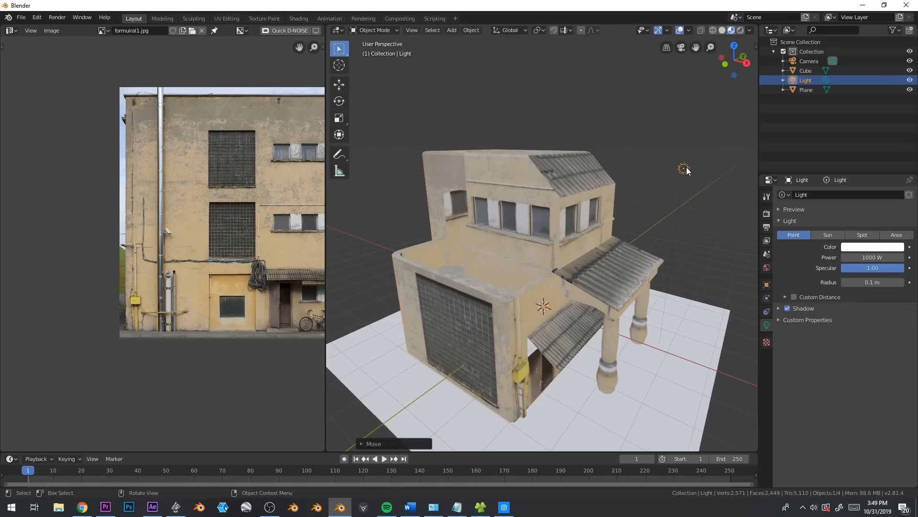
left_click(767, 214)
left_click(872, 194)
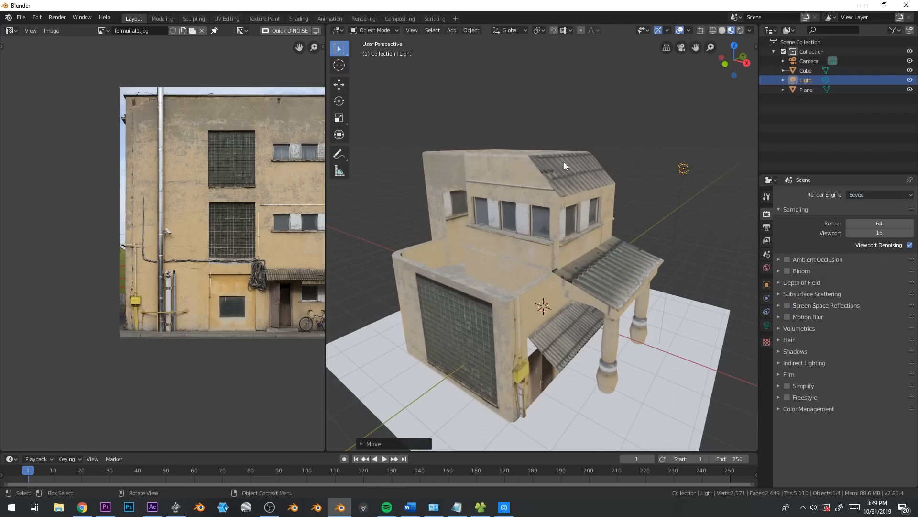
Open the Shading workspace and set the render engine to Cycles
left_click(299, 19)
left_click(428, 142)
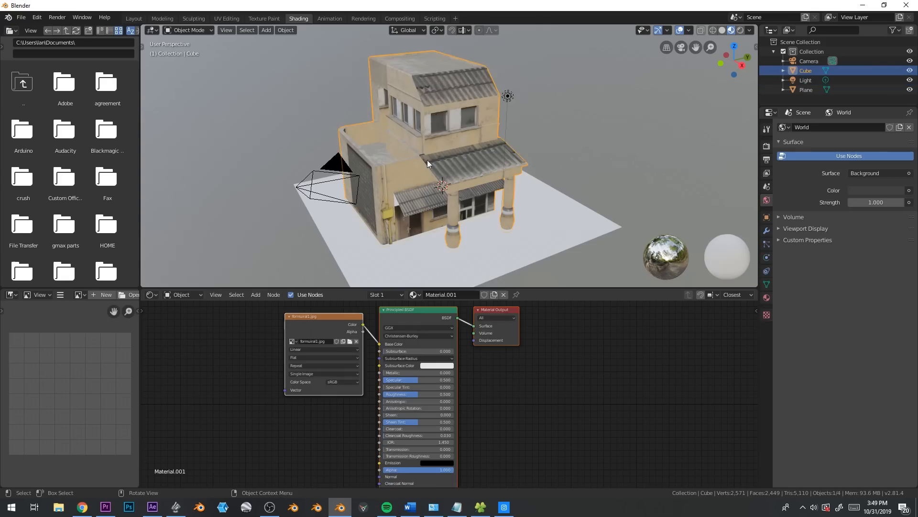
middle_click_drag(502, 175, 543, 79)
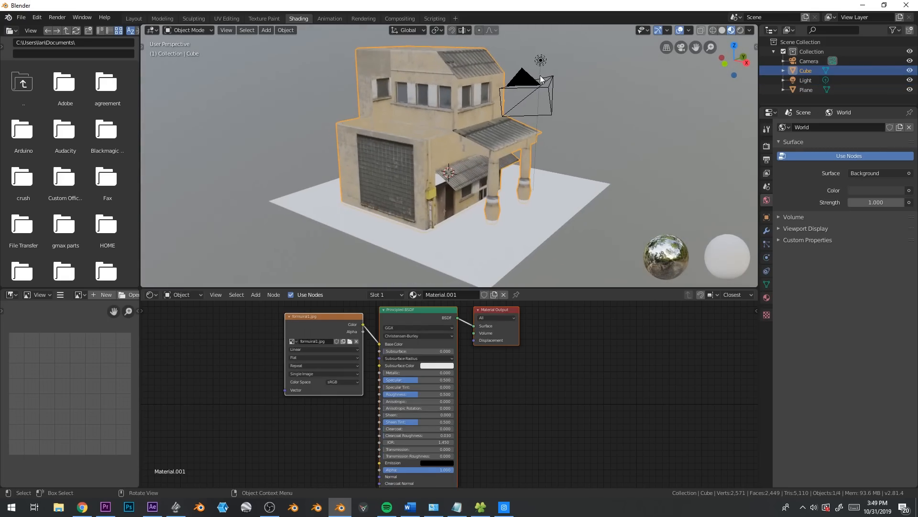
left_click(770, 147)
left_click(867, 129)
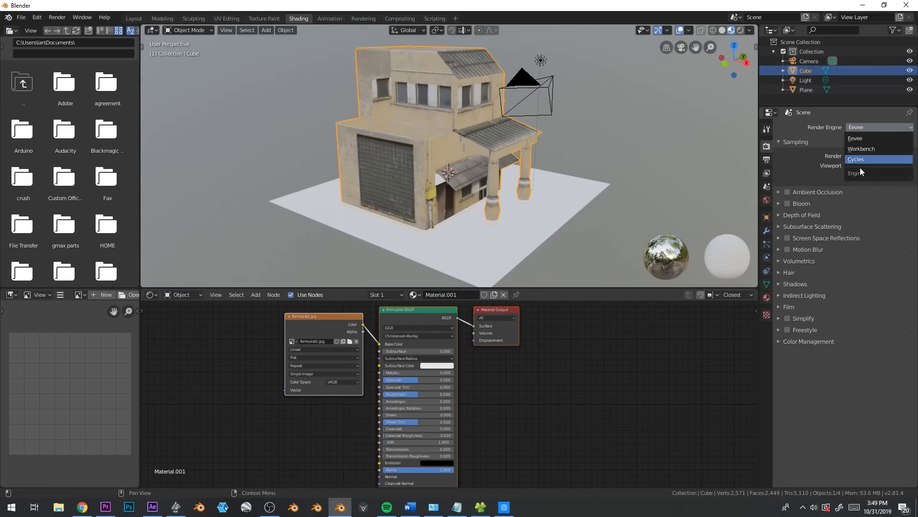
left_click(860, 166)
Move the point light along the Y axis and switch the viewport to rendered shading
left_click(540, 61)
middle_click_drag(541, 61, 514, 145)
key("g")
key("y")
left_click(514, 146)
key("z")
left_click(517, 95)
Select the house and connect the facade image texture's Color output to the Principled BSDF's Roughness input
mouse_move(517, 95)
middle_mouse_down()
mouse_move(547, 176)
mouse_move(576, 131)
mouse_move(600, 128)
middle_mouse_up()
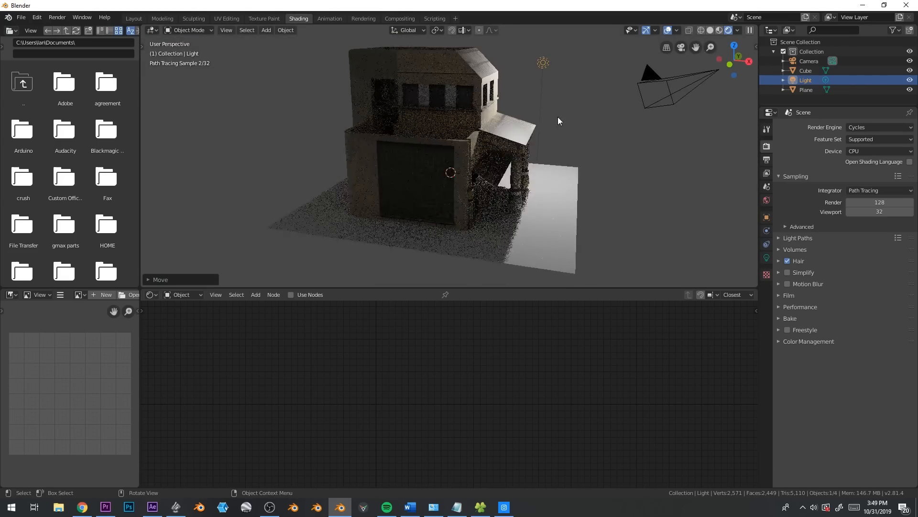
scroll(558, 117, "up", 4)
middle_click_drag(556, 86, 435, 107)
scroll(459, 71, "up", 1)
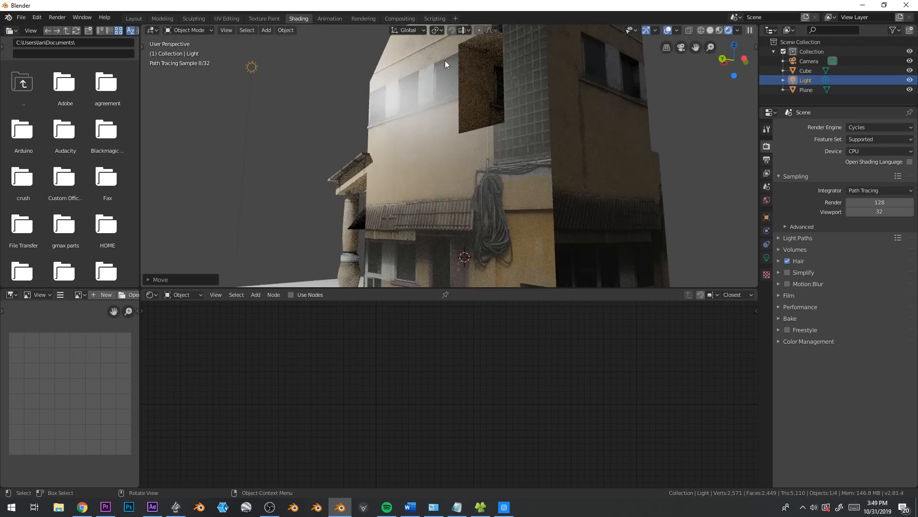
left_click(408, 129)
middle_click_drag(408, 130, 406, 90)
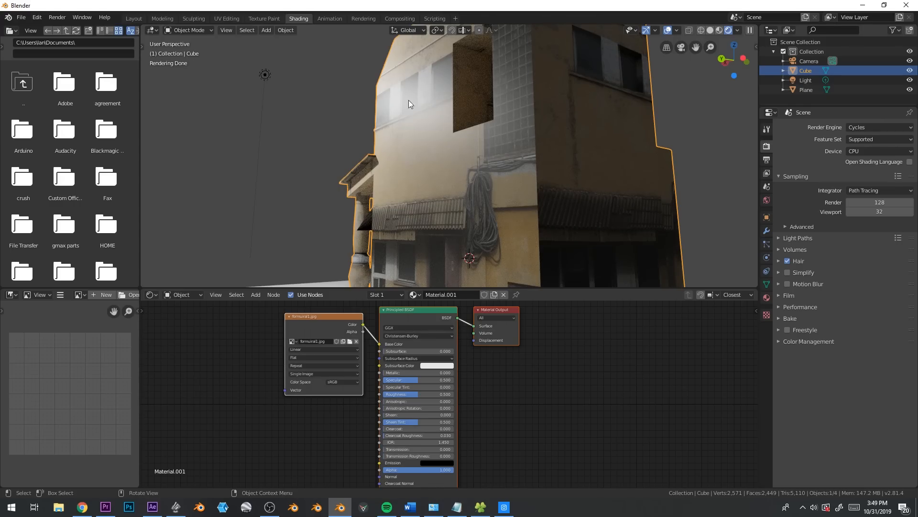
left_click_drag(342, 319, 290, 328)
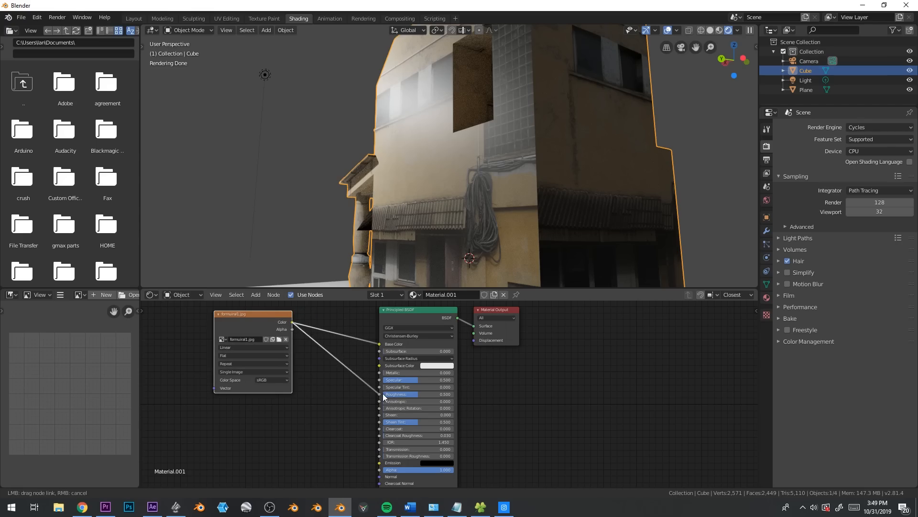
left_click_drag(383, 393, 383, 394)
middle_click_drag(438, 219, 454, 201)
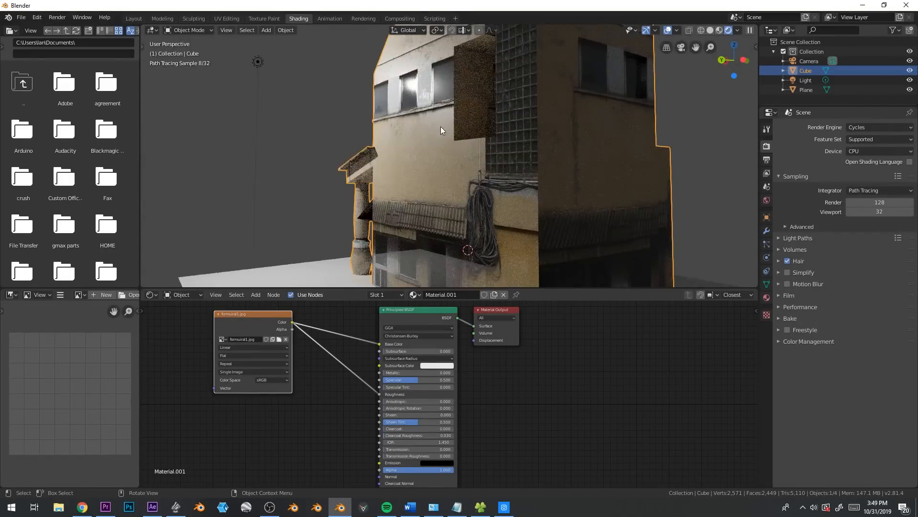
middle_click_drag(441, 126, 437, 204)
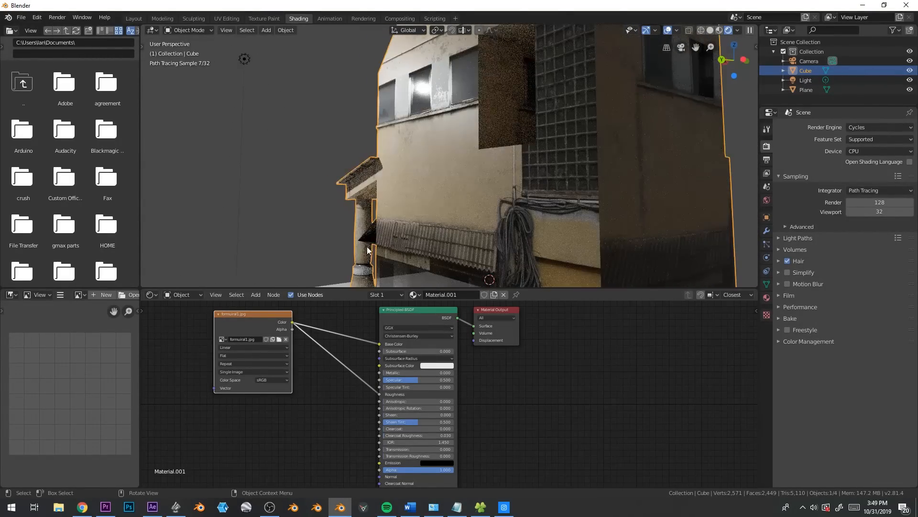
Insert a ColorRamp node between the image's Color output and the Roughness input and adjust its black and white stops
left_click_drag(272, 314, 232, 313)
key("shift+a")
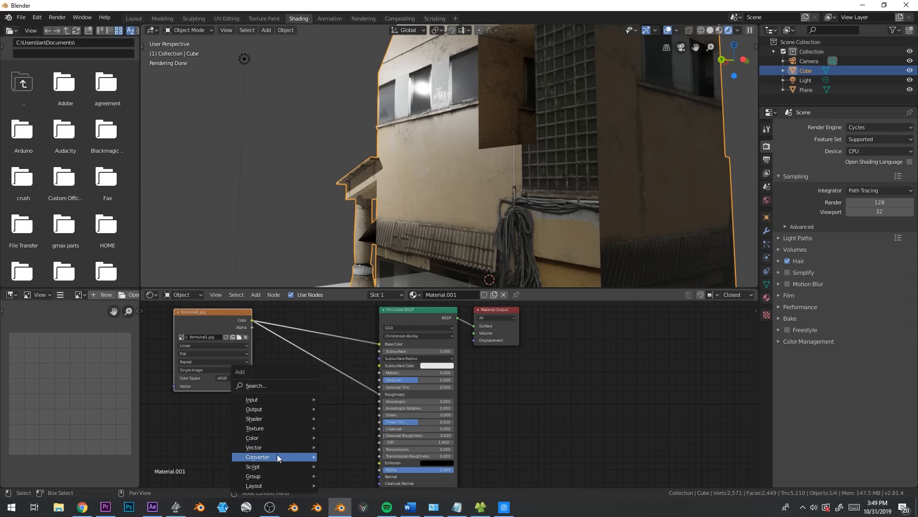
mouse_move(277, 455)
left_click(360, 341)
left_click(293, 393)
left_click_drag(294, 394, 295, 394)
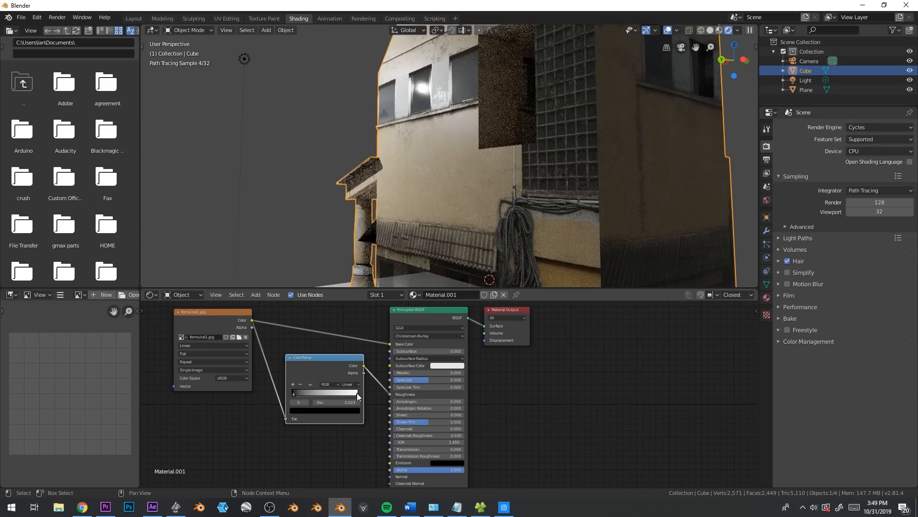
mouse_move(357, 394)
left_mouse_down()
mouse_move(326, 397)
mouse_move(357, 394)
left_mouse_up()
Add a third stop to the roughness ColorRamp and place it at position about 0.69
middle_click_drag(430, 201, 436, 146)
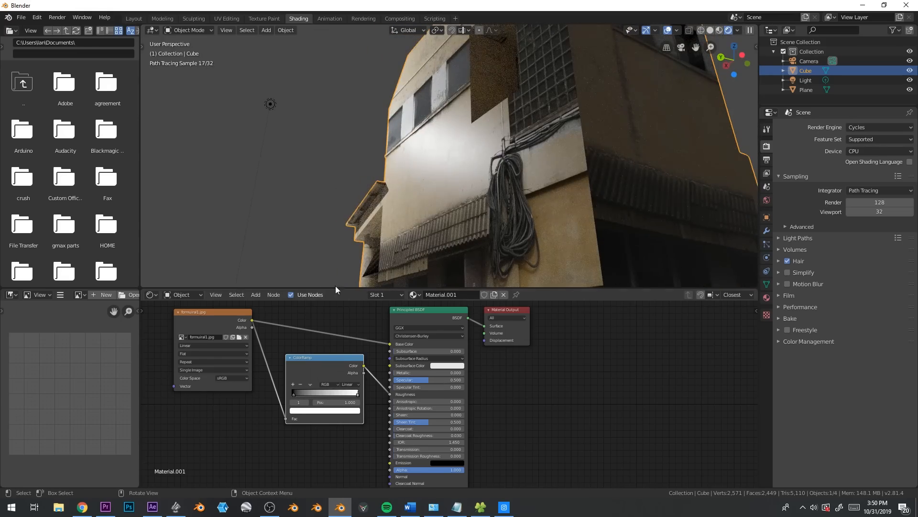
left_click(293, 383)
left_click_drag(326, 394, 339, 394)
middle_click_drag(482, 230, 487, 154)
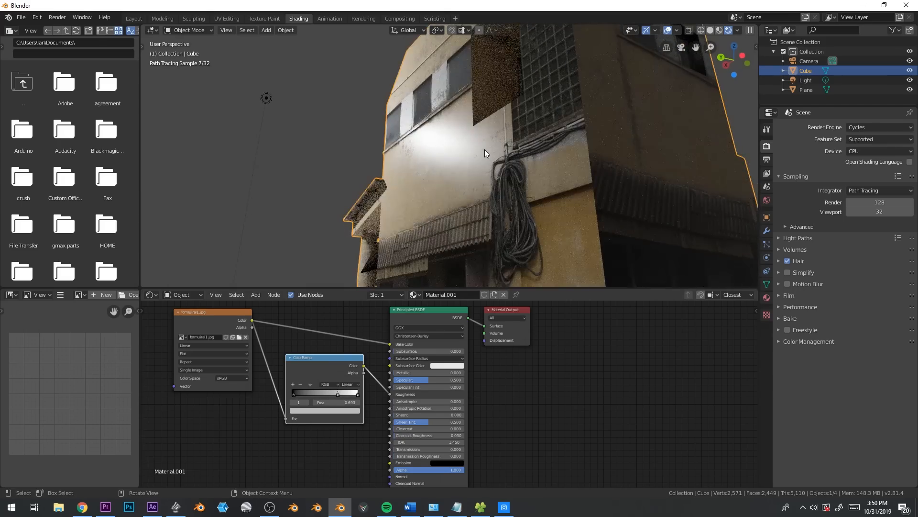
Connect the image's Color output to the Specular input as well, and move the roughness ColorRamp down to free space
left_click_drag(319, 361, 310, 404)
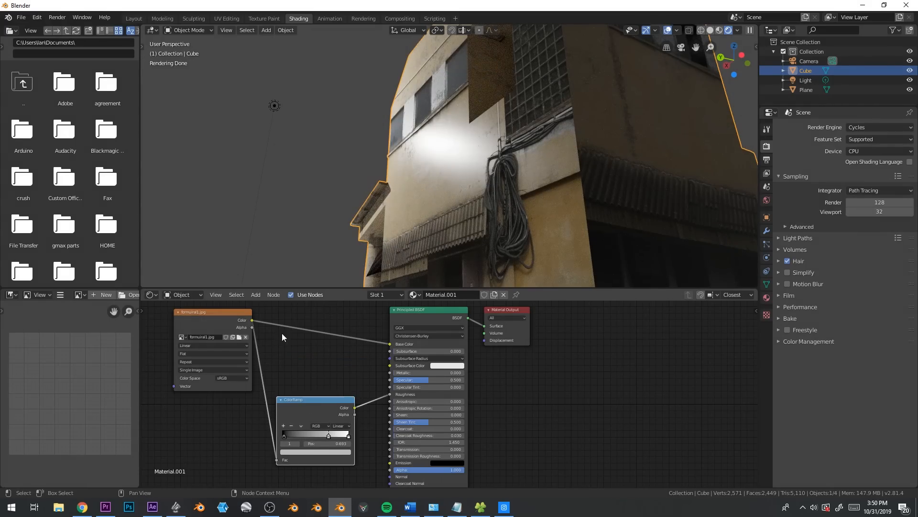
left_click_drag(252, 320, 391, 380)
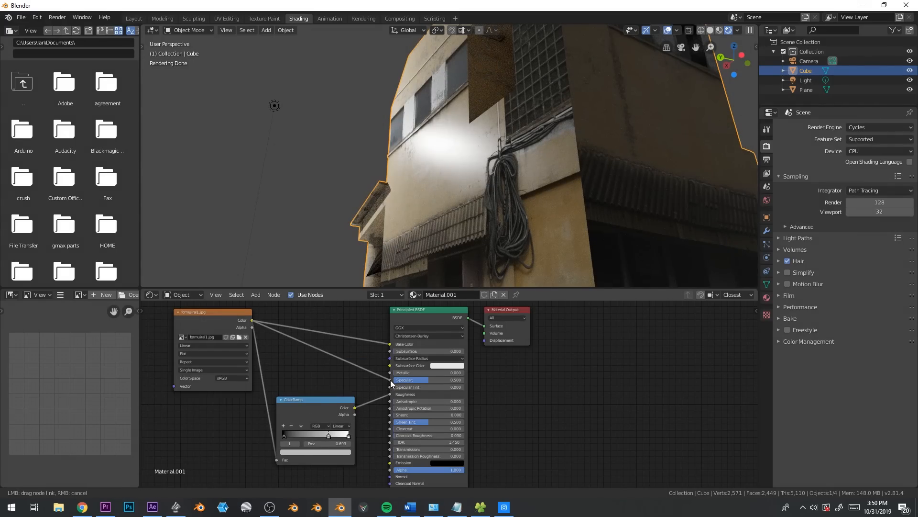
left_click_drag(315, 397, 312, 432)
Insert a second ColorRamp on the Specular link and shift its white stop toward the black end
key("shift+a")
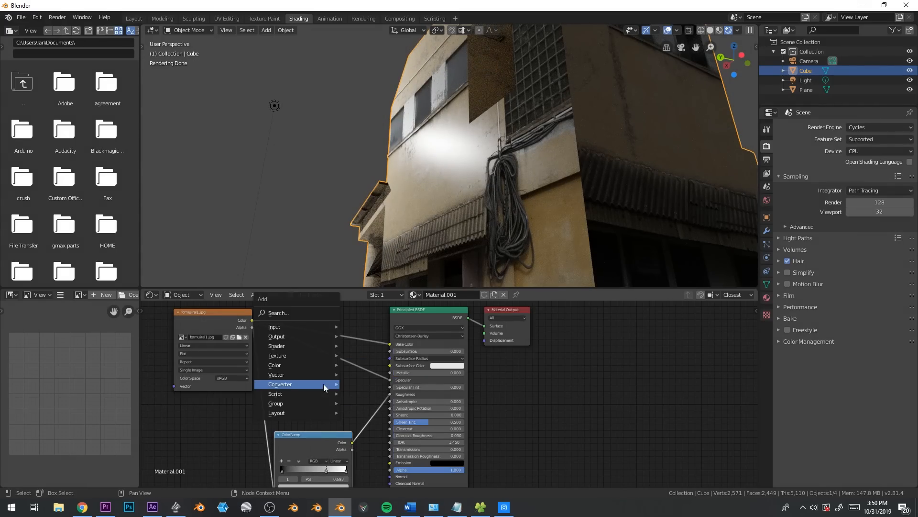
mouse_move(297, 384)
left_click(394, 267)
left_click(290, 344)
left_click_drag(357, 383, 293, 383)
middle_click_drag(416, 199, 521, 231)
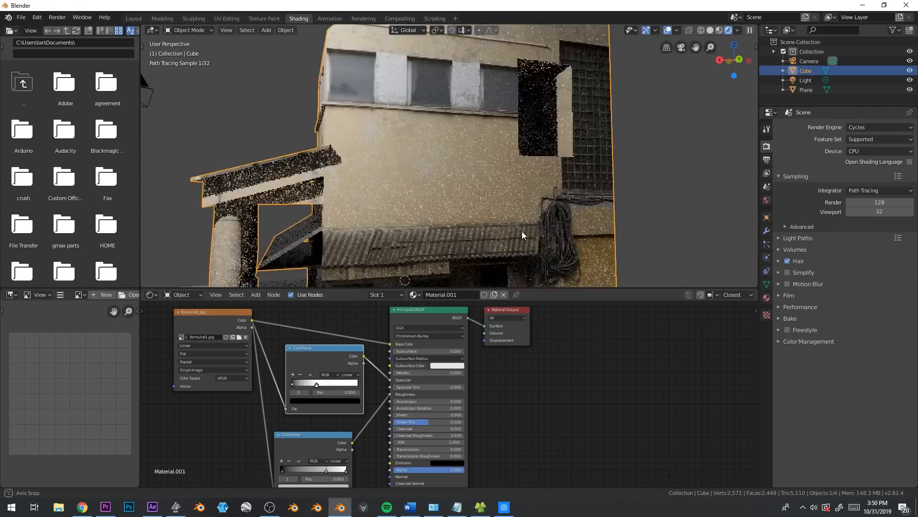
Open the house's material settings in Edit Mode, enlarge the slot list, and rename the material as building
scroll(521, 231, "down", 2)
middle_click_drag(469, 182, 487, 206)
middle_click_drag(431, 202, 668, 212)
key("Tab")
left_click(767, 297)
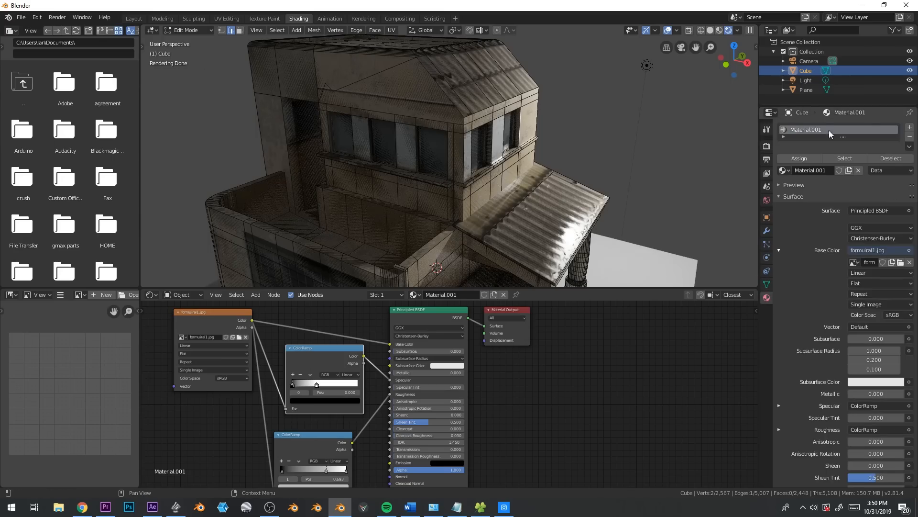
left_click_drag(839, 136, 840, 184)
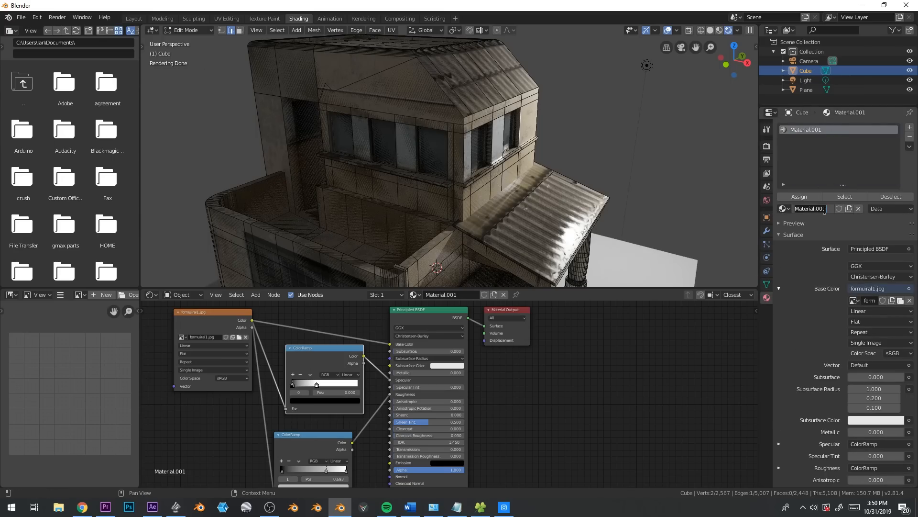
type("ng")
key("Return")
Add a second material slot holding an independent copy of the building material and name it windows
left_click(910, 128)
left_click(785, 208)
left_click(794, 224)
left_click(849, 209)
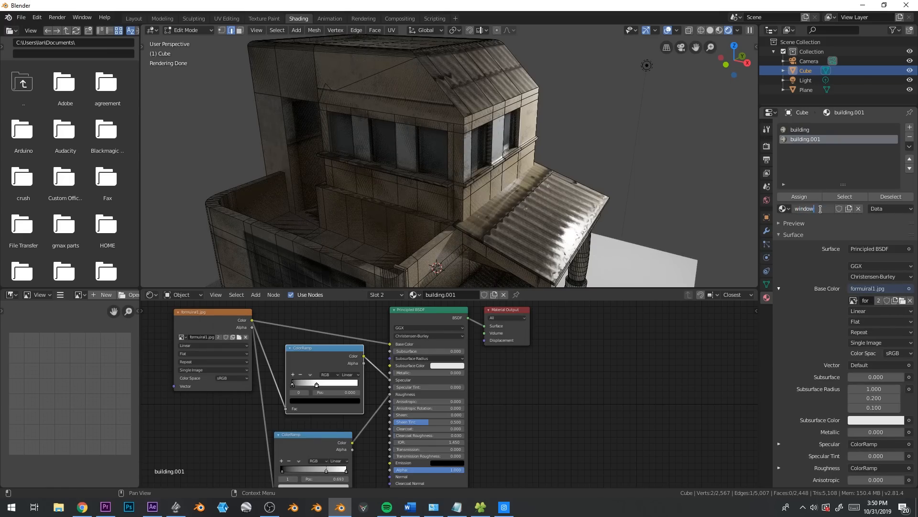
left_click(449, 160)
Select the five upper-floor window faces on both sides of the house and assign the windows material to them
key("3")
left_click(435, 146)
left_click(386, 142, "shift")
left_click(346, 136, "shift")
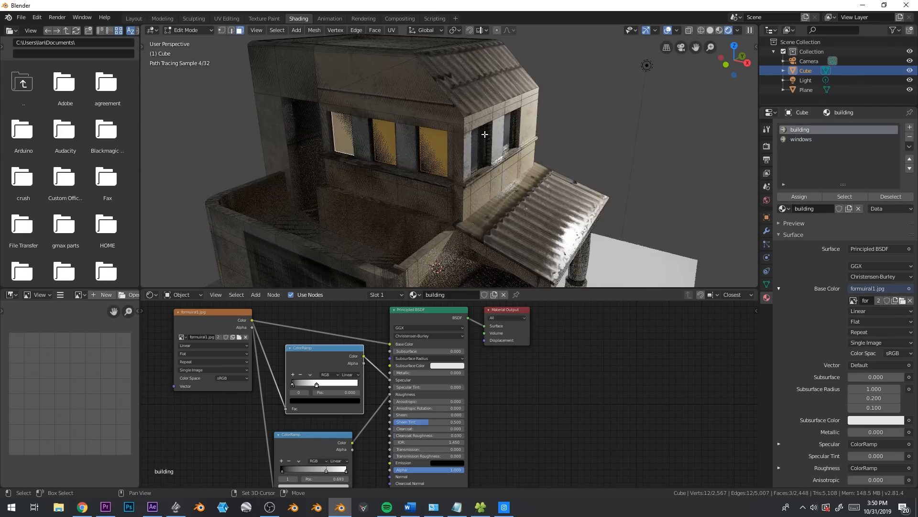
left_click(485, 134, "shift")
left_click(508, 133, "shift")
mouse_move(605, 189)
middle_mouse_down()
mouse_move(488, 184)
mouse_move(562, 156)
mouse_move(591, 184)
mouse_move(562, 177)
middle_mouse_up()
left_click(818, 140)
left_click(811, 198)
left_click(811, 197)
Delete the Principled BSDF and both ColorRamp nodes from the windows material
scroll(508, 374, "down", 1)
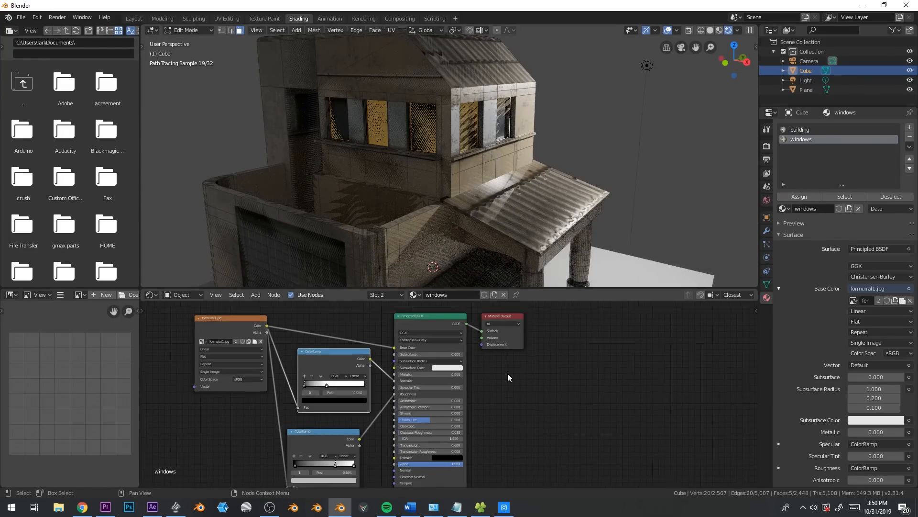
scroll(508, 373, "down", 1)
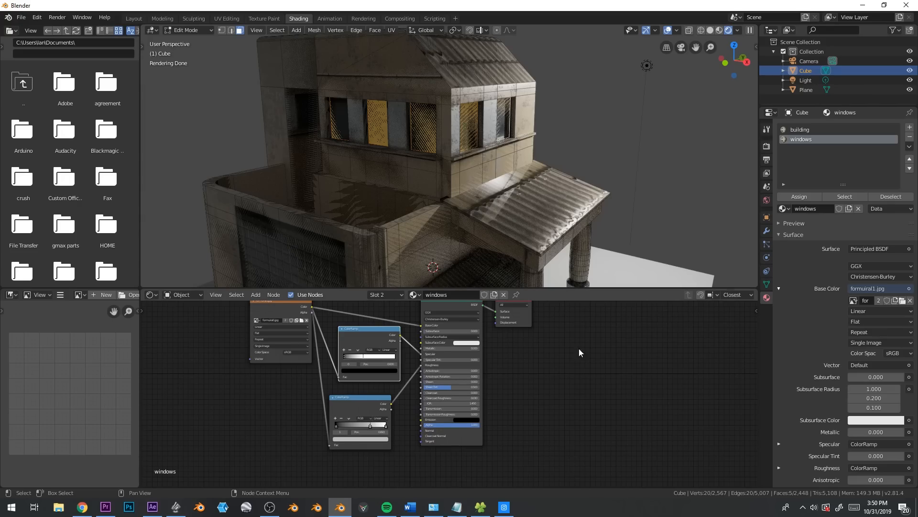
middle_click_drag(578, 349, 581, 356)
left_click(375, 342, "shift")
left_click(366, 408, "shift")
key("x")
Add an Emission shader to the windows material, linking the image's Color into it and its output to the Surface
key("shift+a")
mouse_move(401, 376)
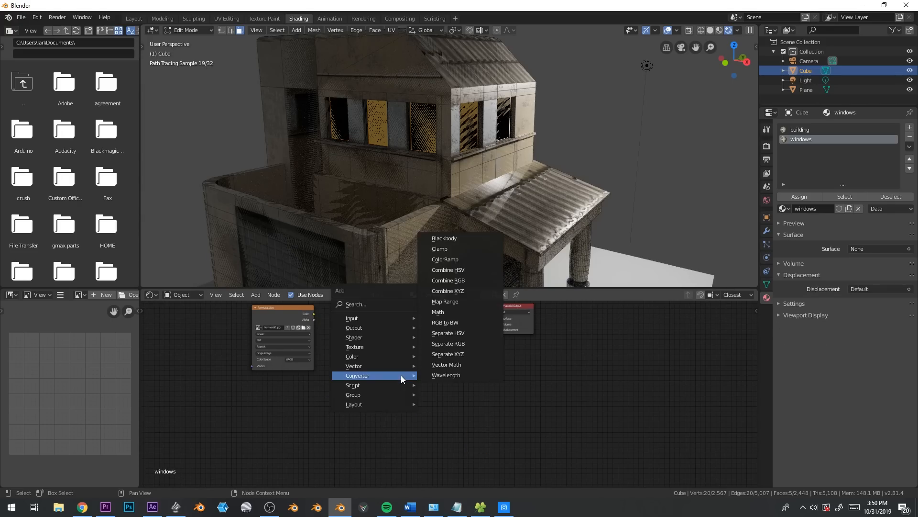
mouse_move(371, 338)
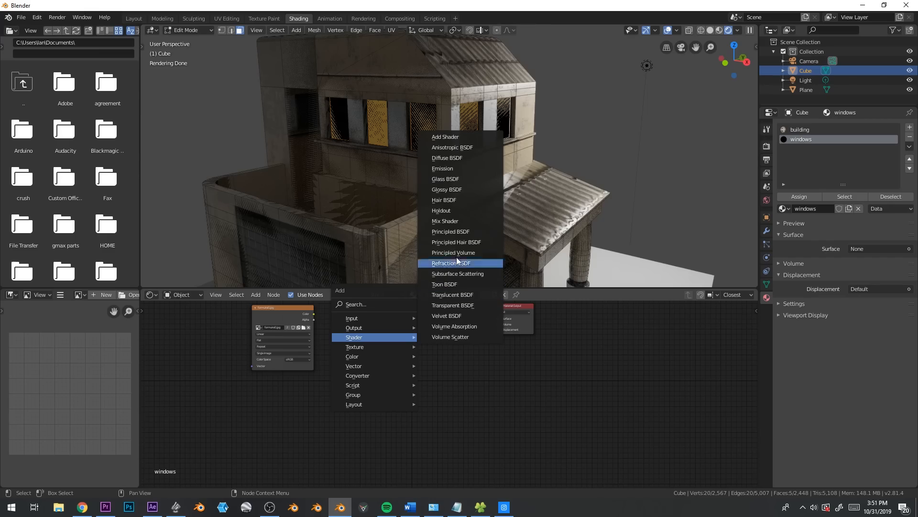
left_click(458, 169)
left_click(367, 343)
left_click_drag(313, 313, 498, 318)
Try an emission strength of 280.7 on the windows in Object Mode and delete the Emission node
key("Tab")
middle_click_drag(486, 108, 502, 159)
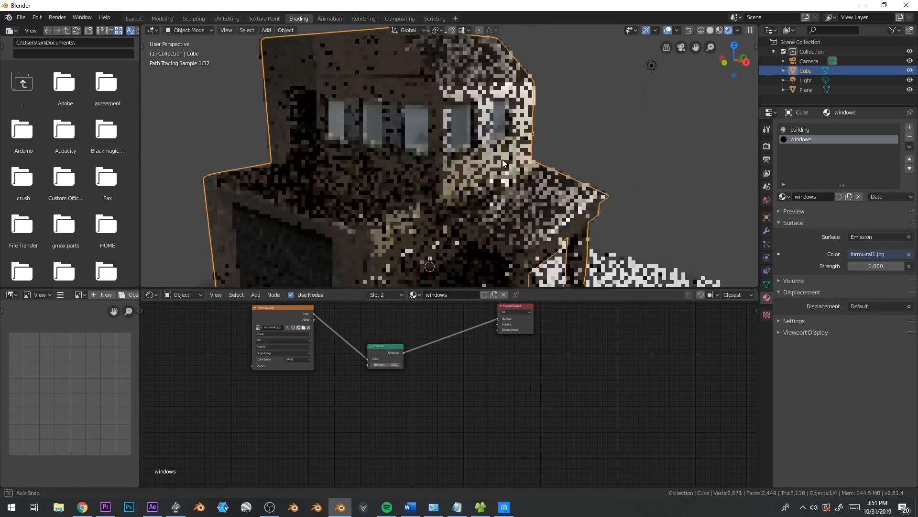
left_click_drag(876, 266, 915, 266)
left_click(656, 188)
middle_click_drag(441, 154, 483, 145)
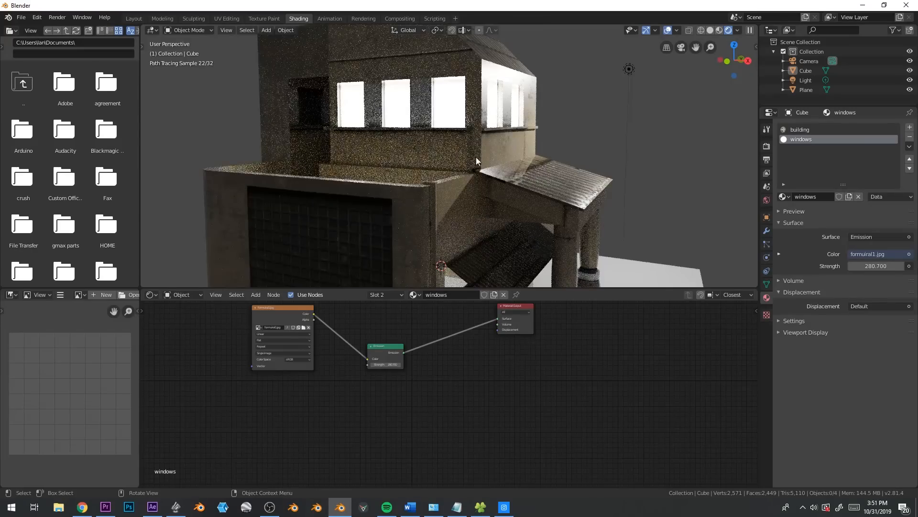
middle_click_drag(491, 180, 487, 217, "shift")
scroll(345, 384, "up", 1)
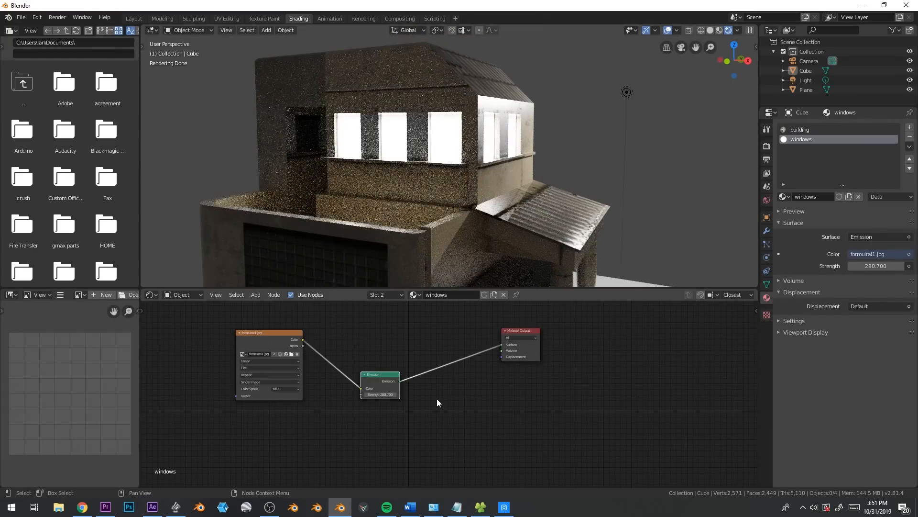
key("x")
Add a Glossy BSDF node and a Transparent BSDF node below it in the windows material
key("shift+a")
mouse_move(306, 350)
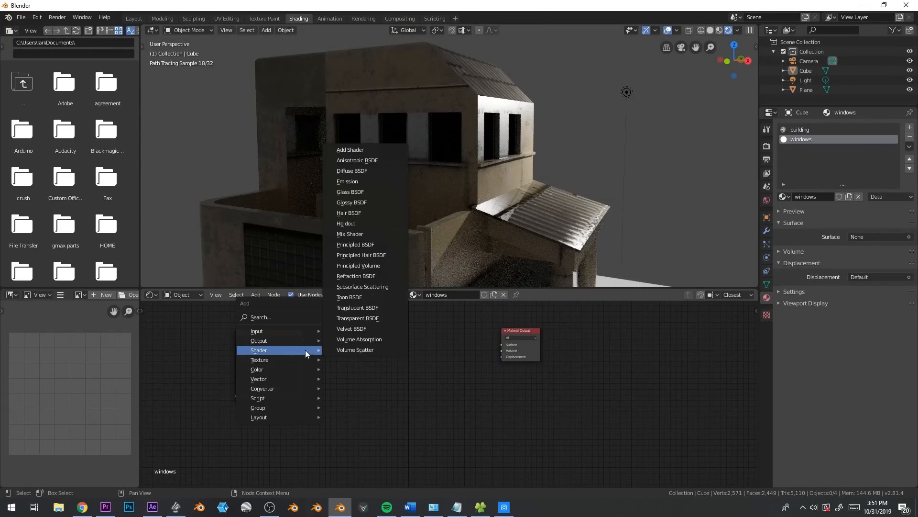
left_click(371, 204)
left_click(393, 346)
key("shift+a")
mouse_move(343, 389)
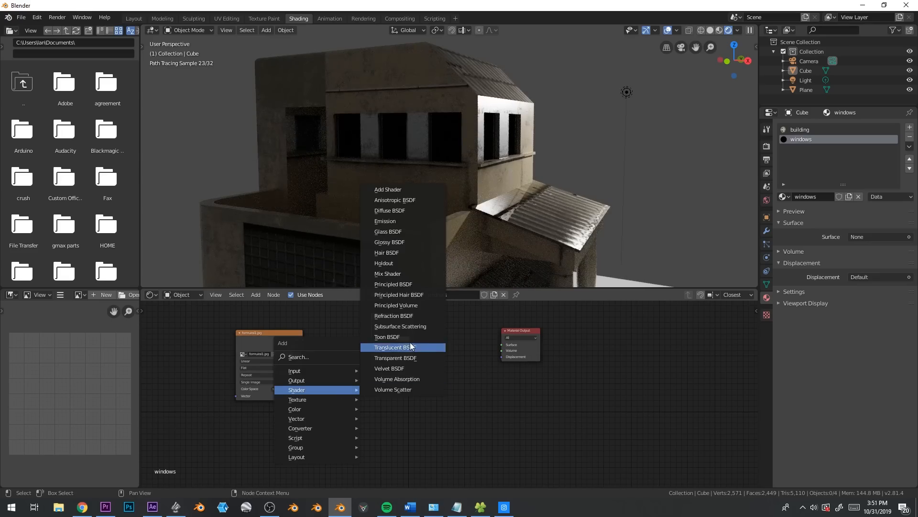
left_click(411, 358)
left_click(375, 368)
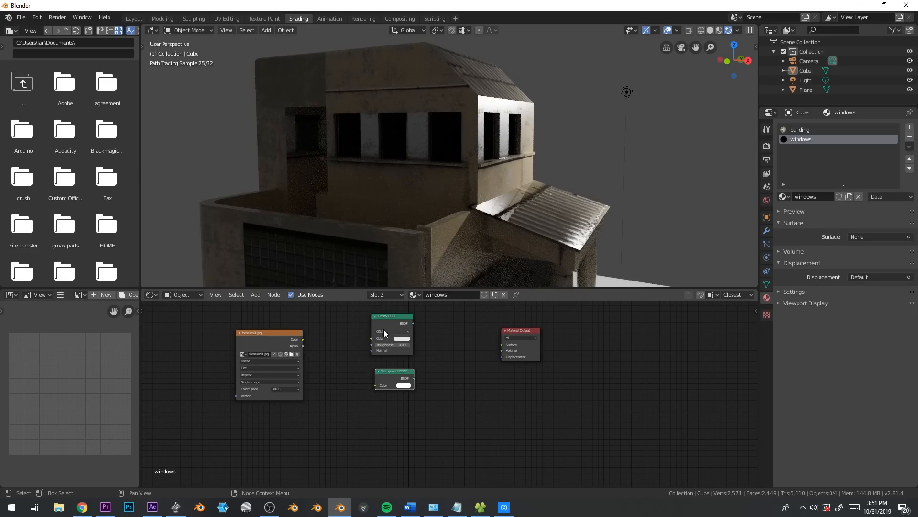
Combine the Glossy and Transparent BSDFs in a Mix Shader feeding the Surface, with the image's Color linked to both shaders
mouse_move(387, 371)
right_mouse_down("alt")
mouse_move(389, 335)
mouse_move(395, 373)
right_mouse_up("alt")
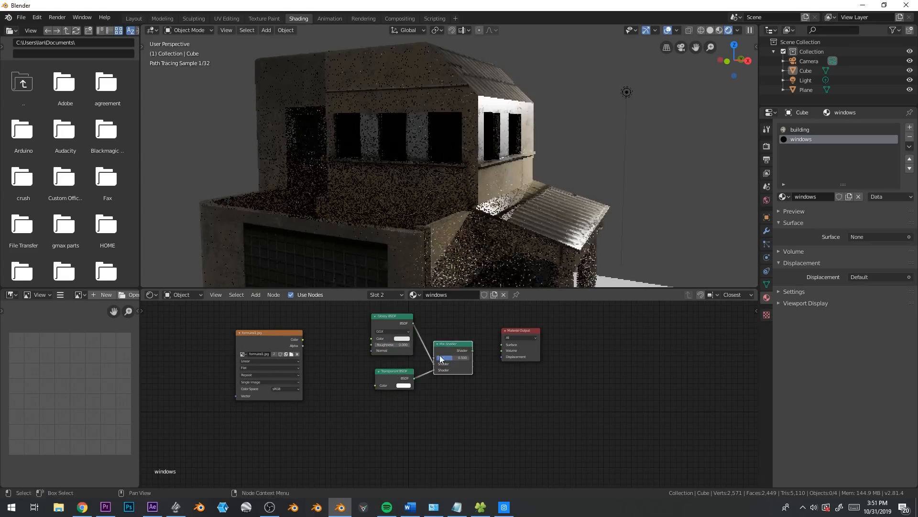
mouse_move(464, 346)
left_mouse_down()
mouse_move(466, 337)
mouse_move(501, 344)
left_mouse_up()
left_click_drag(302, 339, 371, 339)
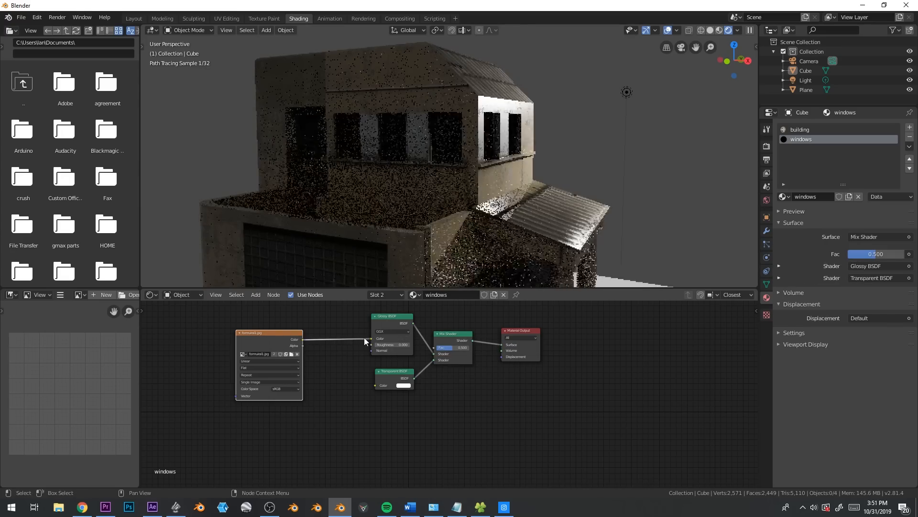
left_click_drag(303, 339, 381, 385)
Move the point light along the Y axis into the upper floor so it shines through the windows
middle_click_drag(412, 249, 522, 131)
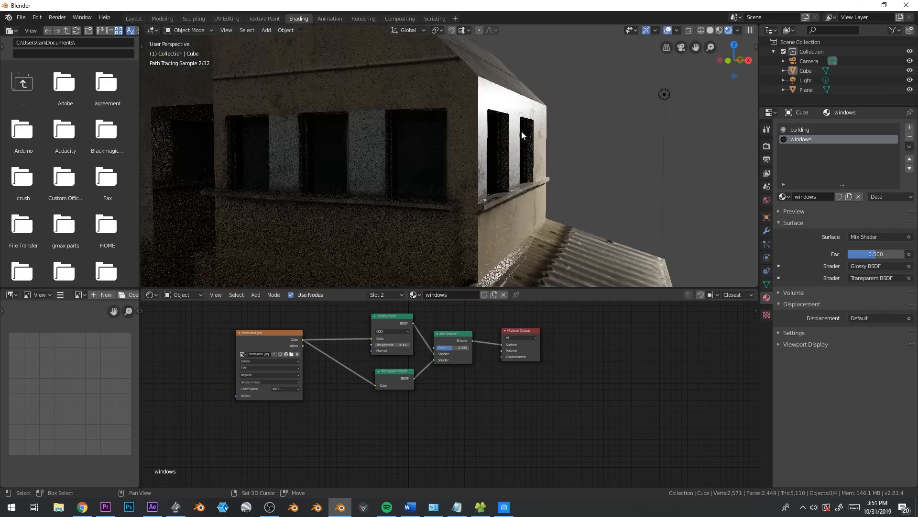
left_click(665, 100)
key("g")
key("y")
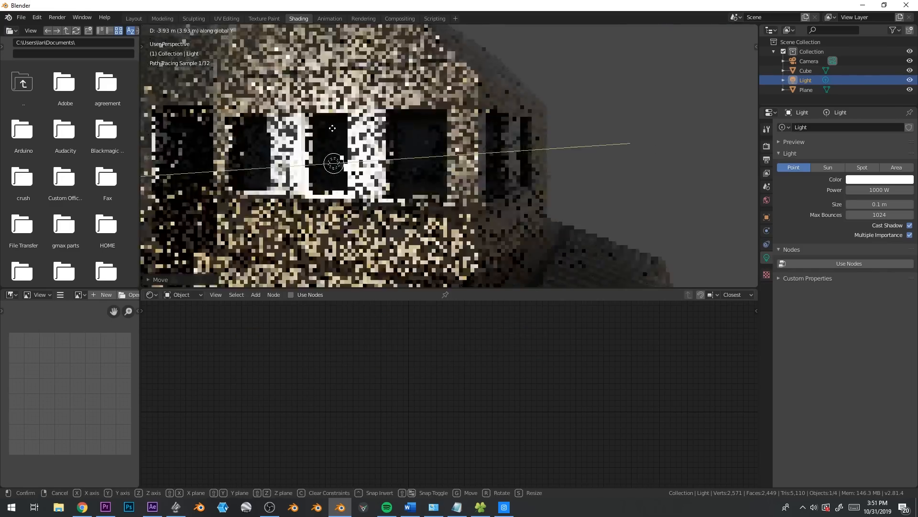
left_click(397, 146)
scroll(464, 197, "down", 3)
middle_click_drag(489, 202, 428, 186)
scroll(428, 200, "down", 1)
scroll(471, 206, "down", 2)
scroll(461, 219, "up", 2)
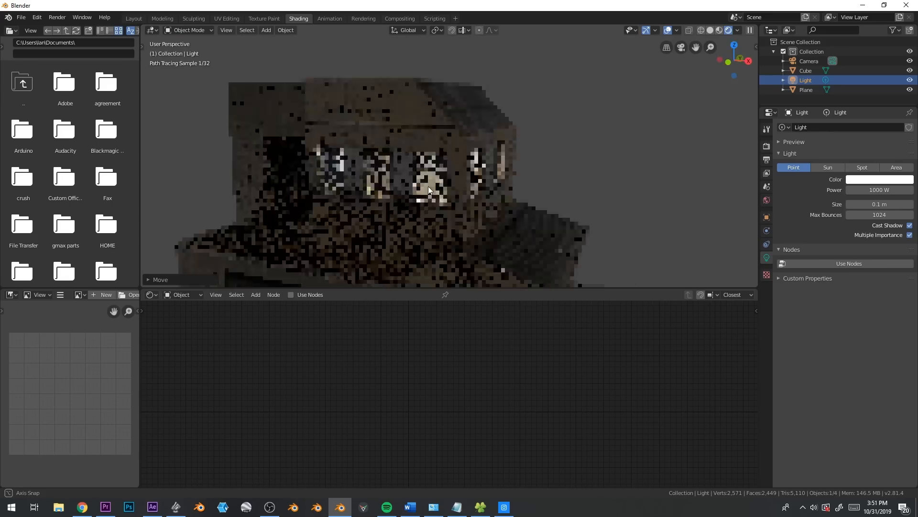
Add a Translucent BSDF fed by the image's Color, connect it to the Surface instead of the Mix Shader, and move the Mix Shader aside
left_click(441, 186)
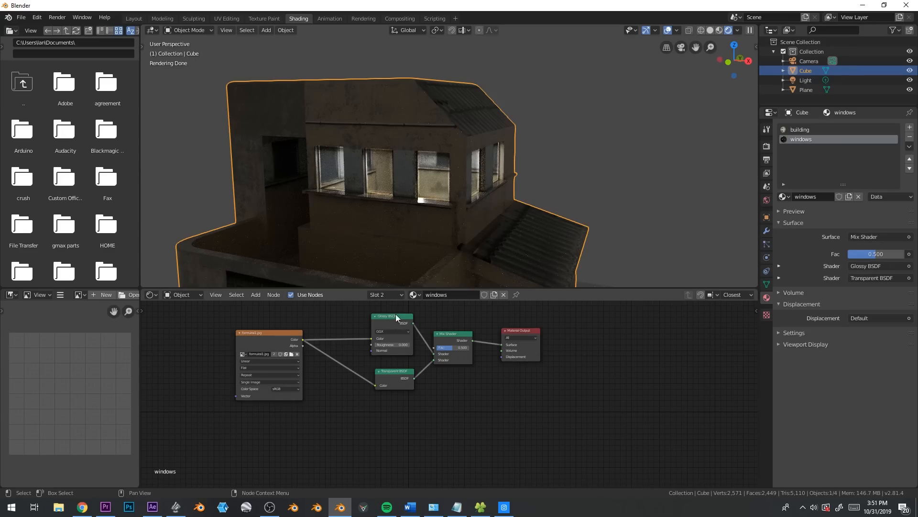
middle_click_drag(376, 331, 365, 359)
key("shift+a")
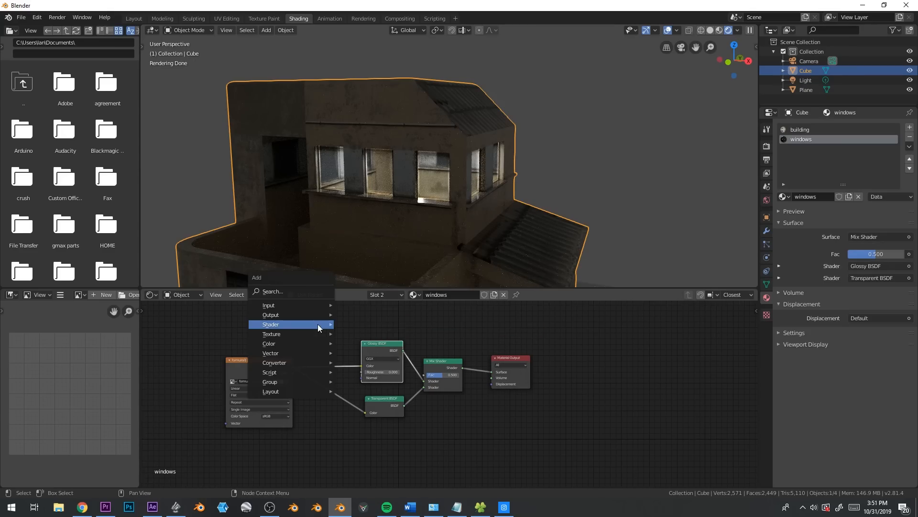
mouse_move(318, 323)
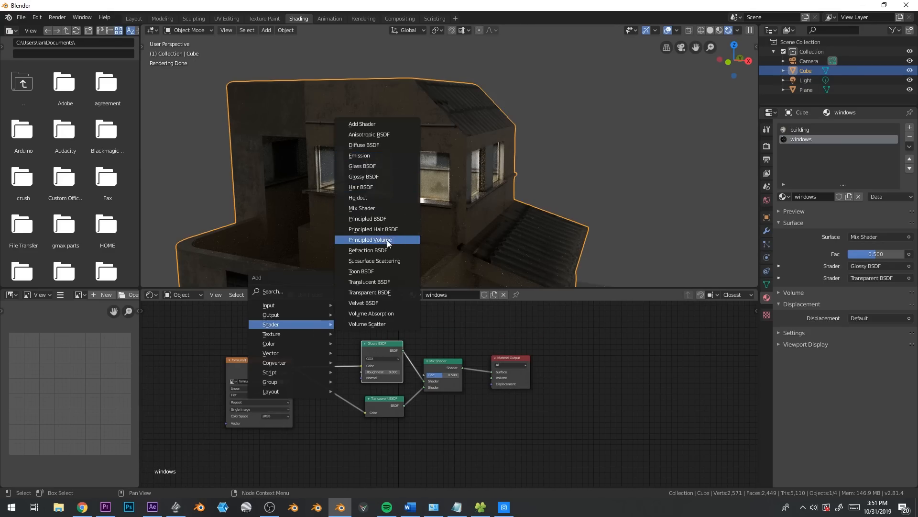
left_click(401, 282)
left_click(303, 314)
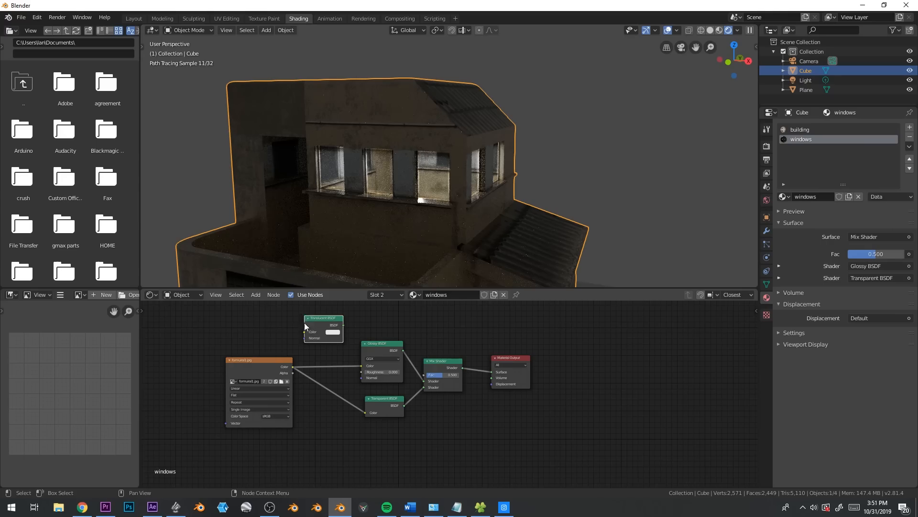
middle_click_drag(304, 314, 296, 317)
left_click_drag(307, 320, 340, 312)
left_click_drag(287, 370, 331, 327)
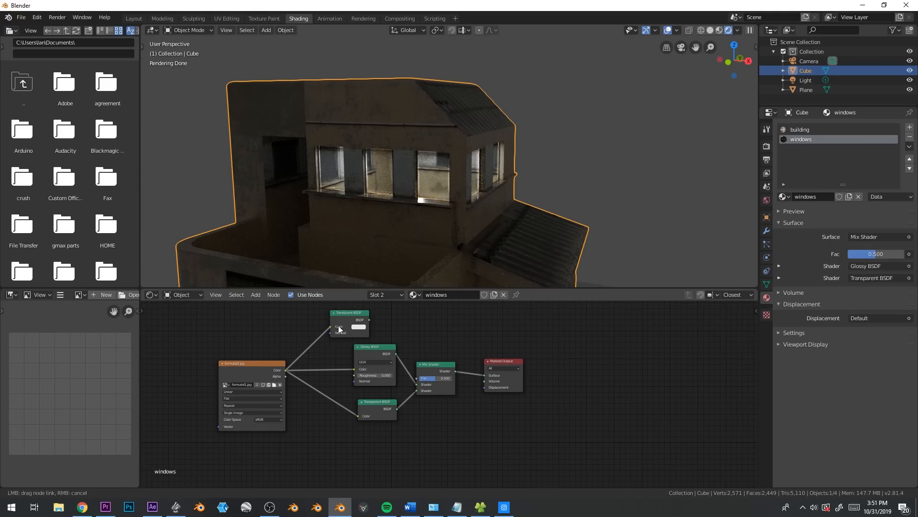
left_click_drag(478, 369, 421, 396)
In the building material, move the middle stop of the roughness ColorRamp to position about 0.28
middle_click_drag(487, 193, 400, 197)
key("alt+a")
scroll(400, 197, "down", 1)
middle_click_drag(468, 249, 464, 194, "shift")
left_click(424, 211)
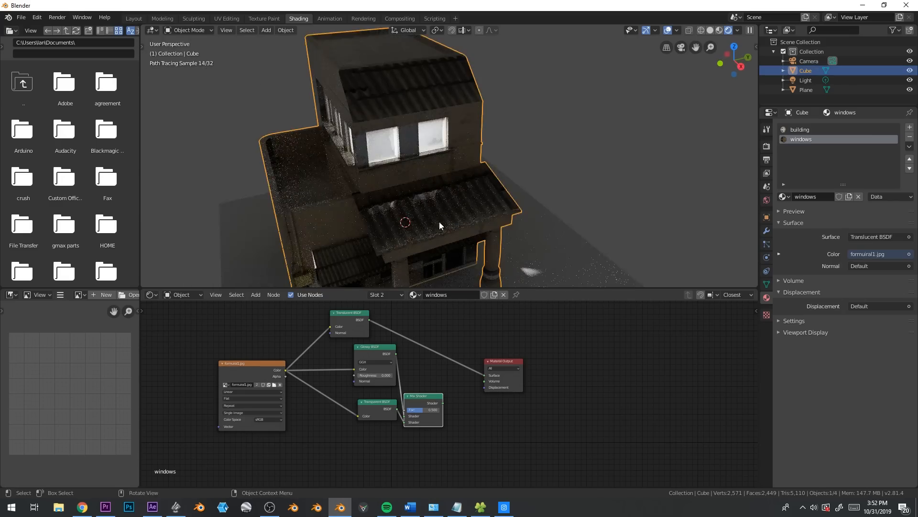
middle_click_drag(424, 211, 447, 217)
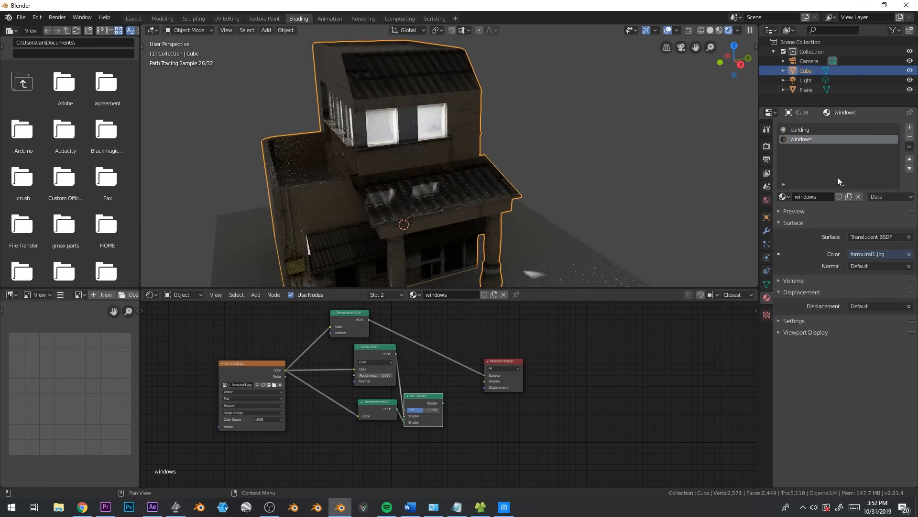
left_click(806, 129)
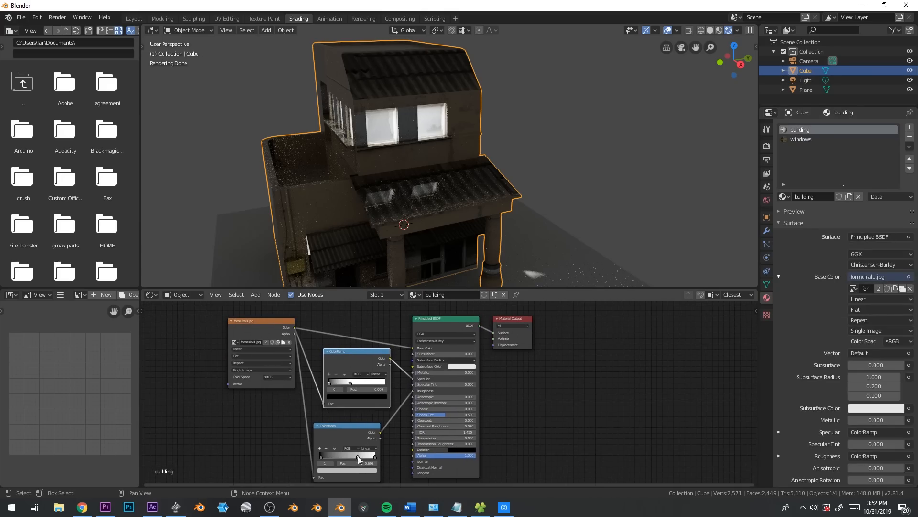
left_click_drag(358, 456, 335, 459)
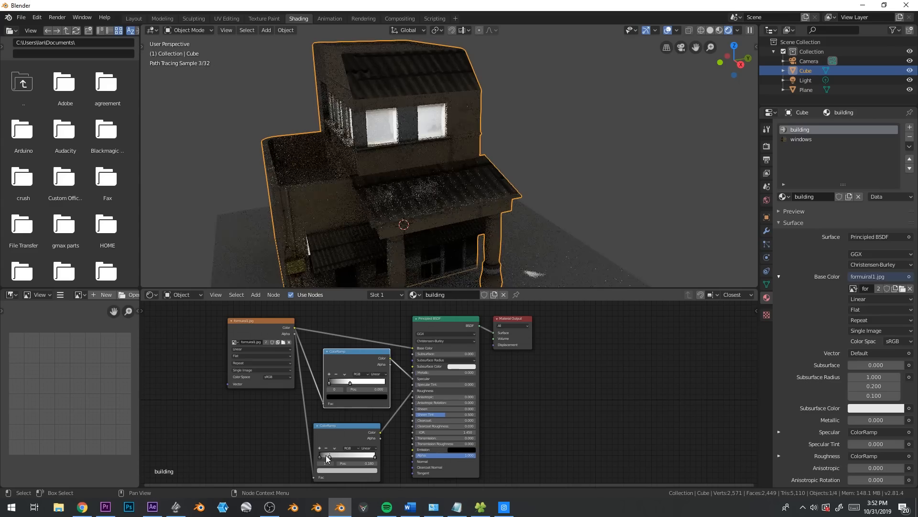
Enter Edit Mode on the house and try to select the yellow wall box together with its linked geometry
key("alt+a")
scroll(458, 248, "down", 3)
middle_click_drag(432, 222, 487, 214)
scroll(489, 237, "up", 2)
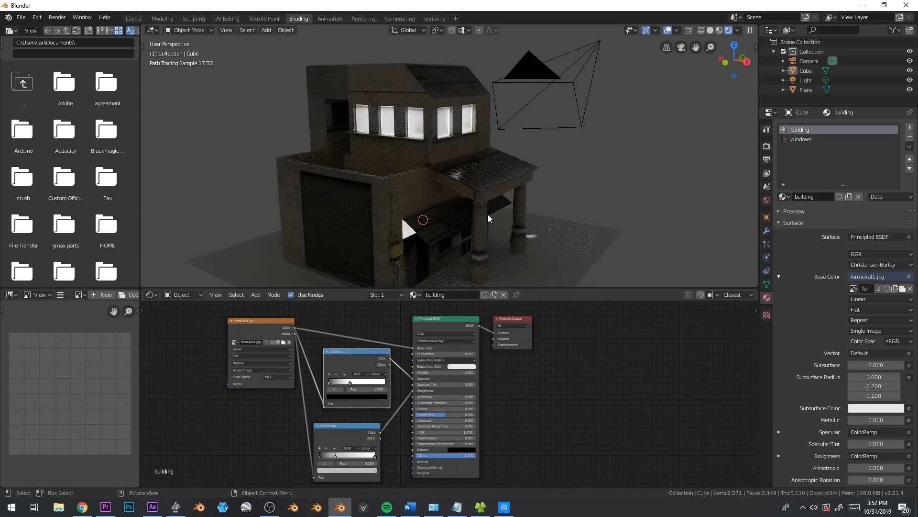
left_click(403, 239)
key("Tab")
left_click(404, 240)
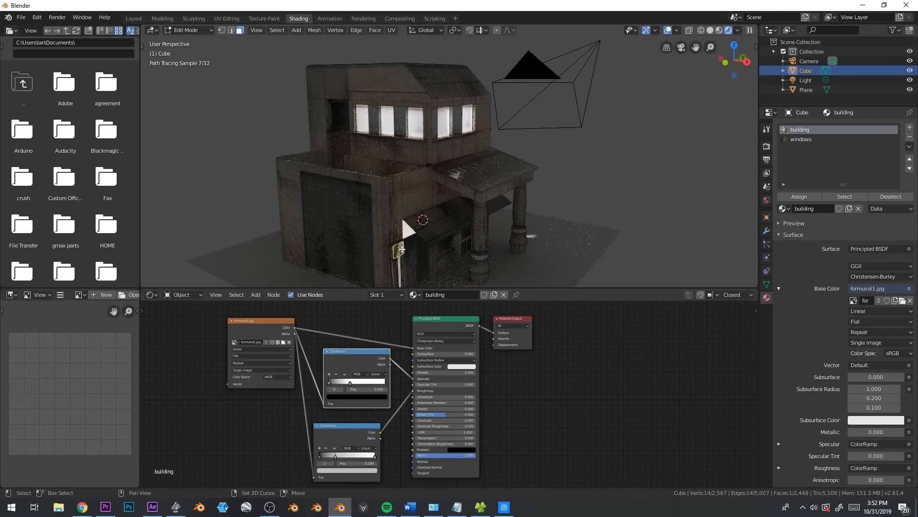
key("ctrl+l")
middle_click_drag(404, 235, 410, 213, "shift")
key("alt+a")
Select the yellow wall box with its pipe and, in Look Dev shading, place a duplicate of it along the Y axis
scroll(419, 198, "up", 5)
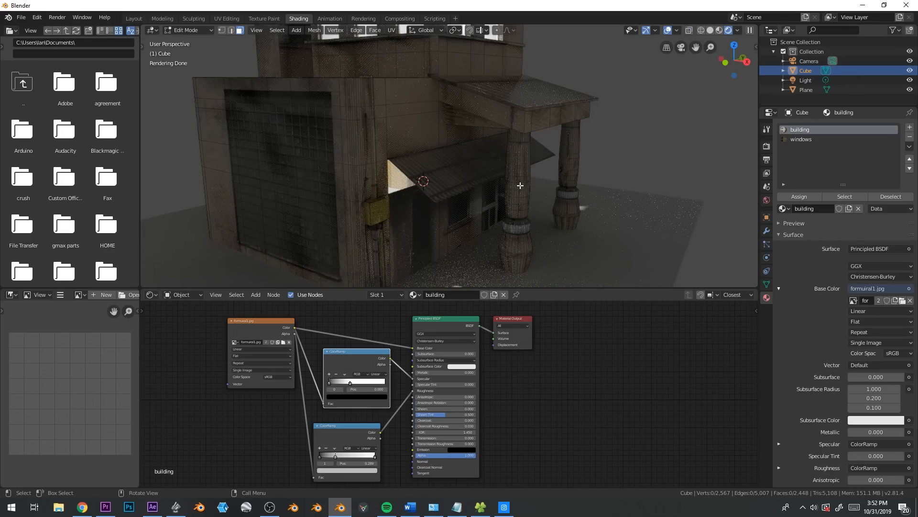
key("l")
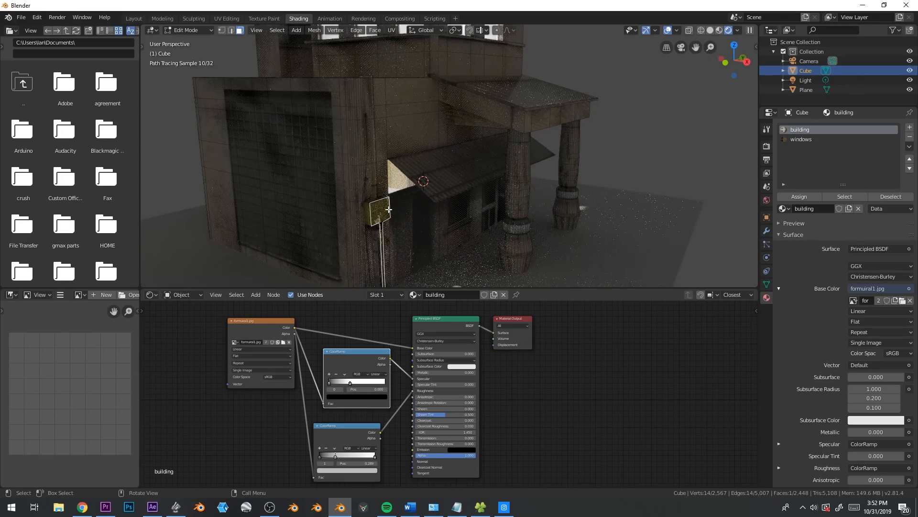
key("ctrl+KP_Add")
middle_click_drag(395, 209, 405, 148)
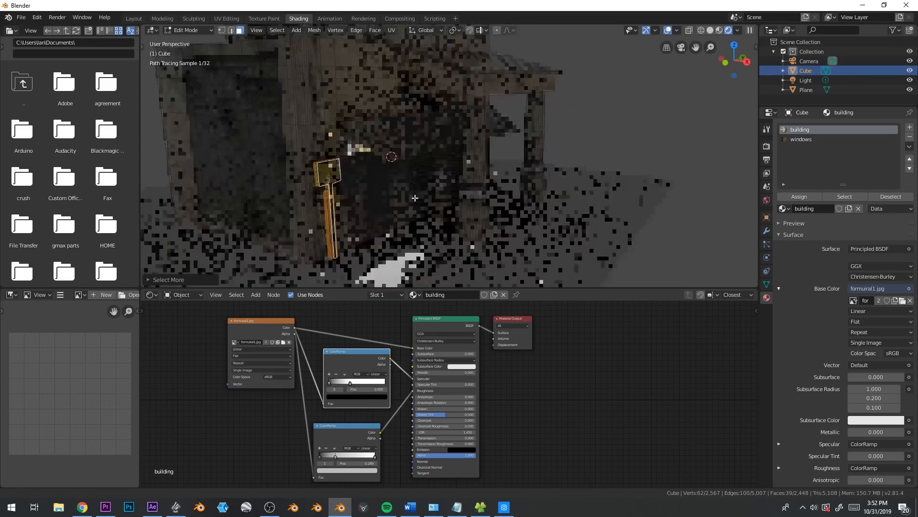
key("z")
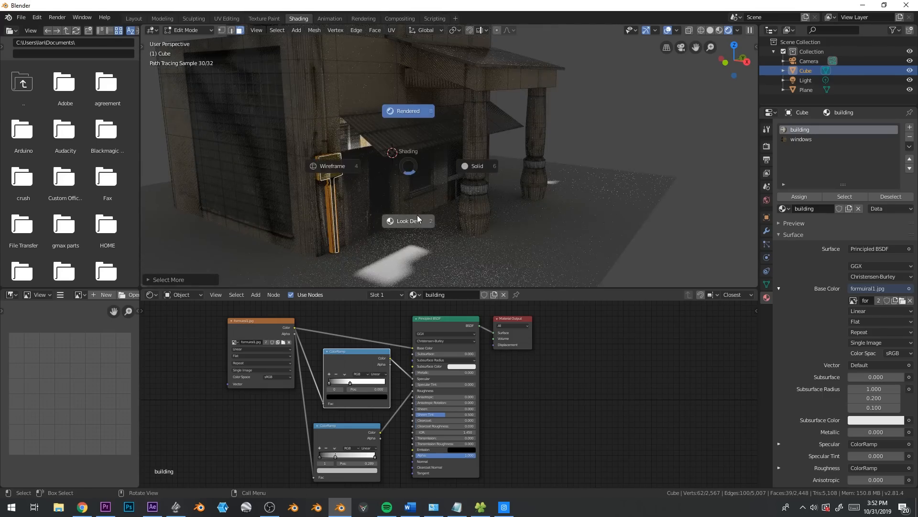
left_click(410, 220)
scroll(402, 223, "down", 2)
middle_click_drag(401, 224, 441, 221)
key("shift+d")
key("y")
left_click(260, 233)
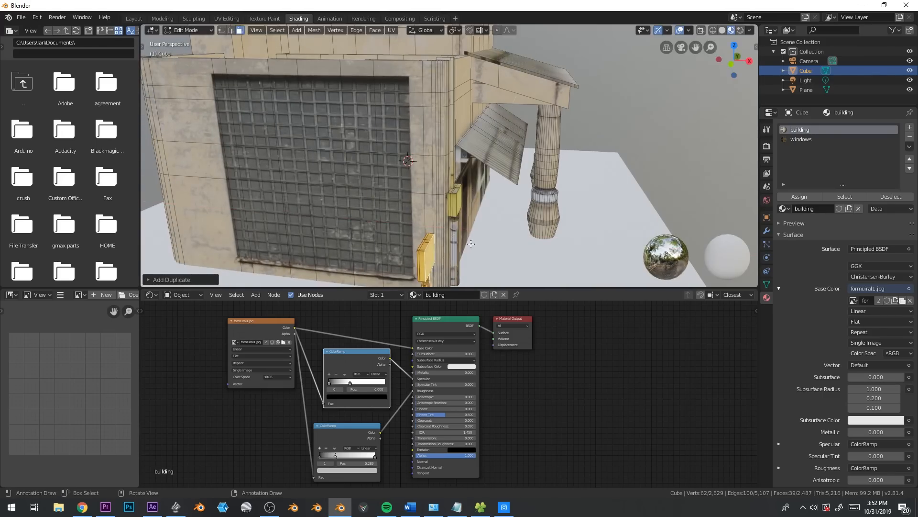
Rotate the duplicated yellow box and pipe about the Z axis, move it along X and Y against the grid-window wall, and leave Edit Mode
middle_click_drag(375, 222, 377, 139, "shift")
key("r")
key("z")
left_click(383, 240, "ctrl")
key("ctrl+z")
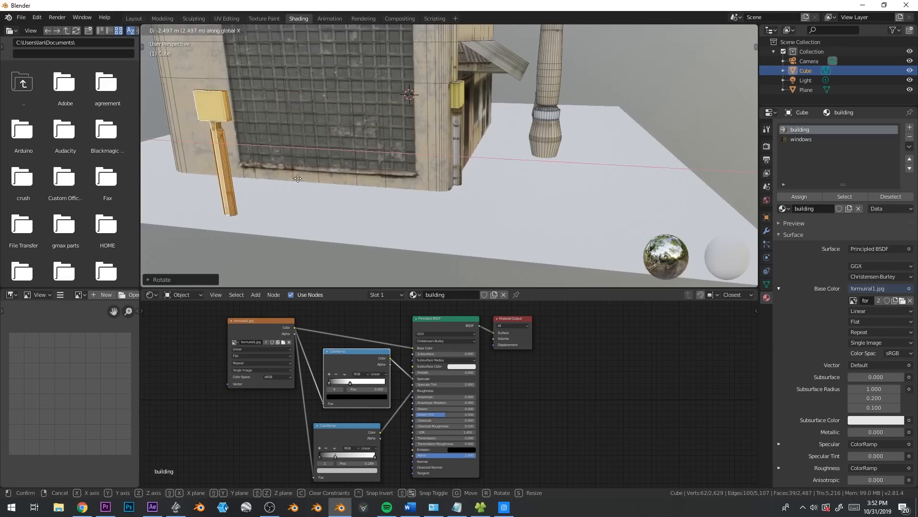
key("g")
key("y")
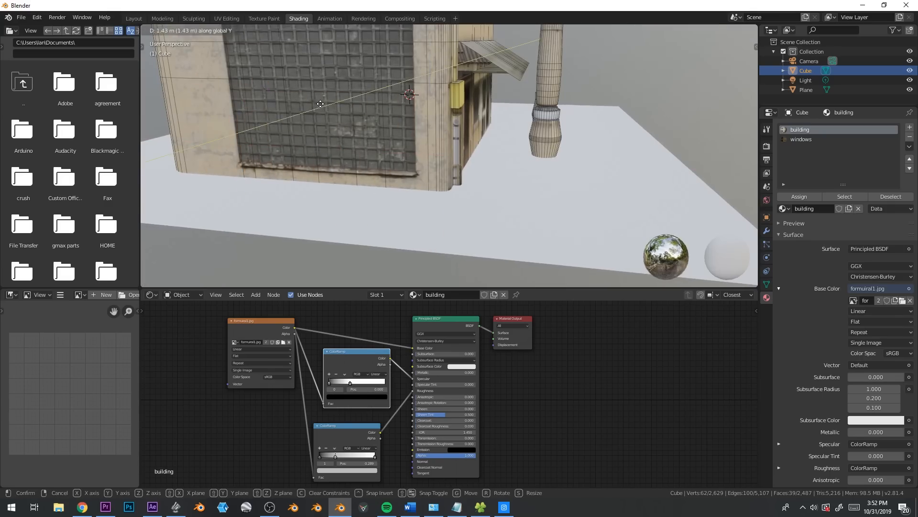
left_click(313, 104)
middle_click_drag(363, 95, 363, 197, "shift")
scroll(363, 196, "down", 4)
key("Tab")
Cut a horizontal edge loop around the lower floor's walls, crossing the large grid window
middle_click_drag(509, 167, 471, 145)
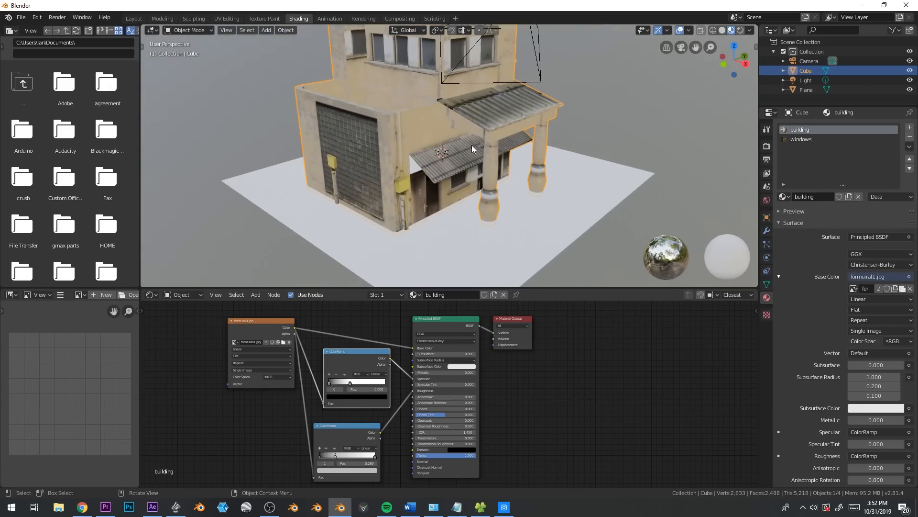
middle_click_drag(504, 171, 585, 200)
scroll(562, 198, "down", 4)
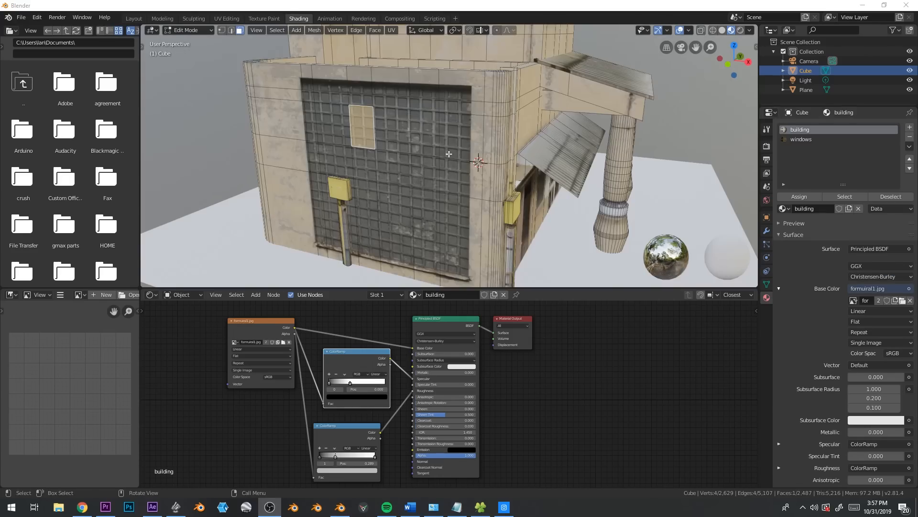
scroll(450, 158, "up", 5)
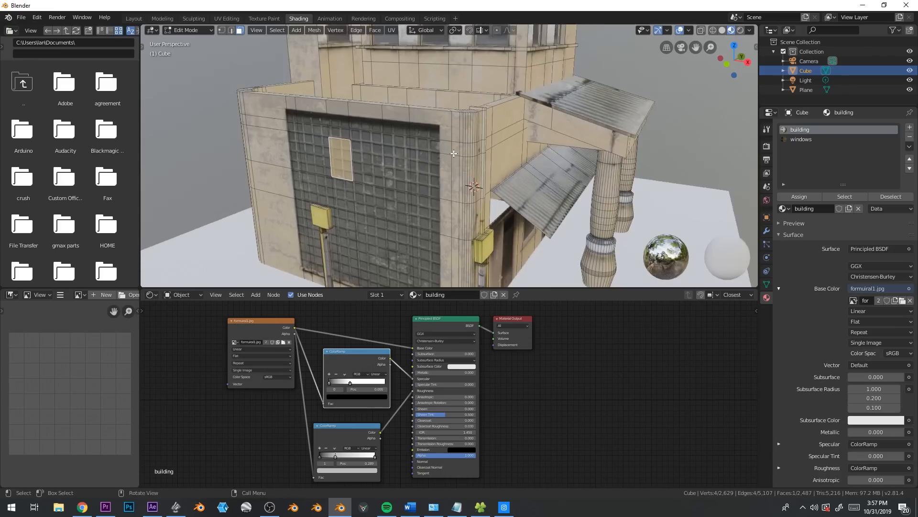
key("ctrl+r")
left_click(456, 178)
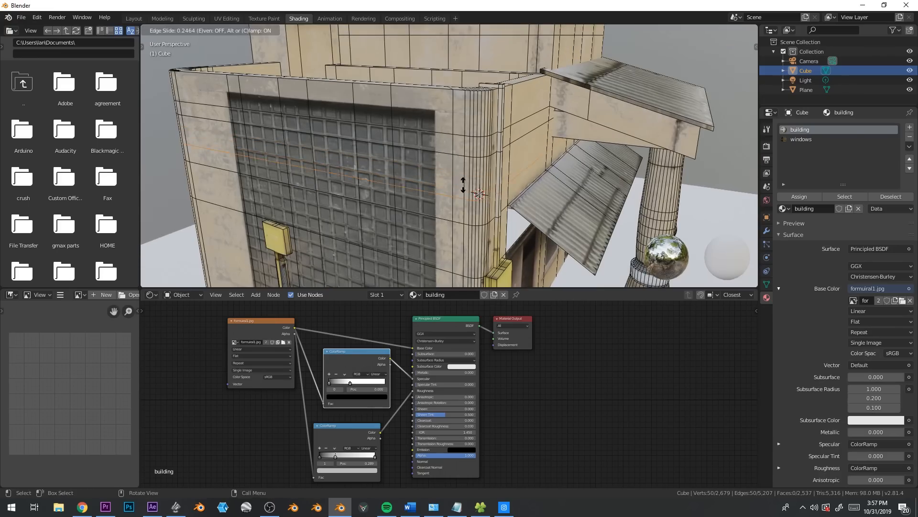
left_click(463, 179)
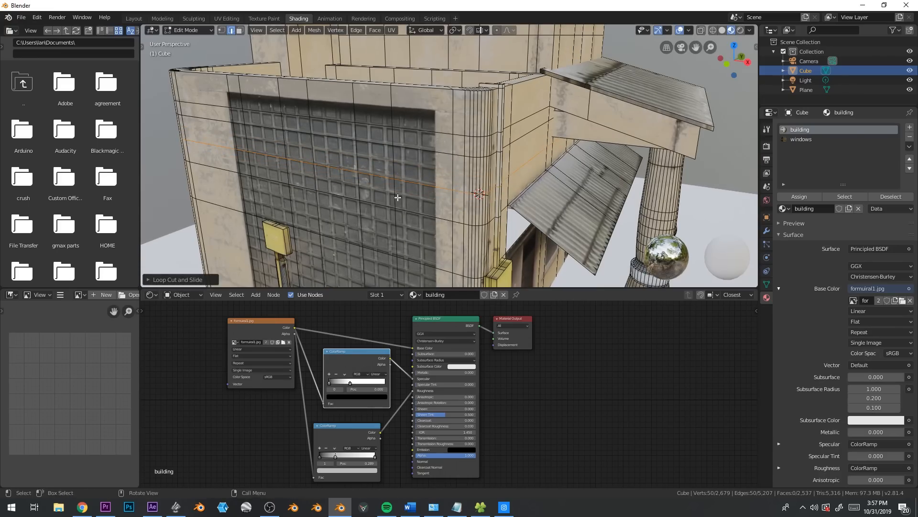
Turn off Correct UVs in the Loop Cut and Slide options and cut a horizontal edge loop across the upper-floor windows
middle_click_drag(480, 106, 467, 170, "shift")
key("ctrl+r")
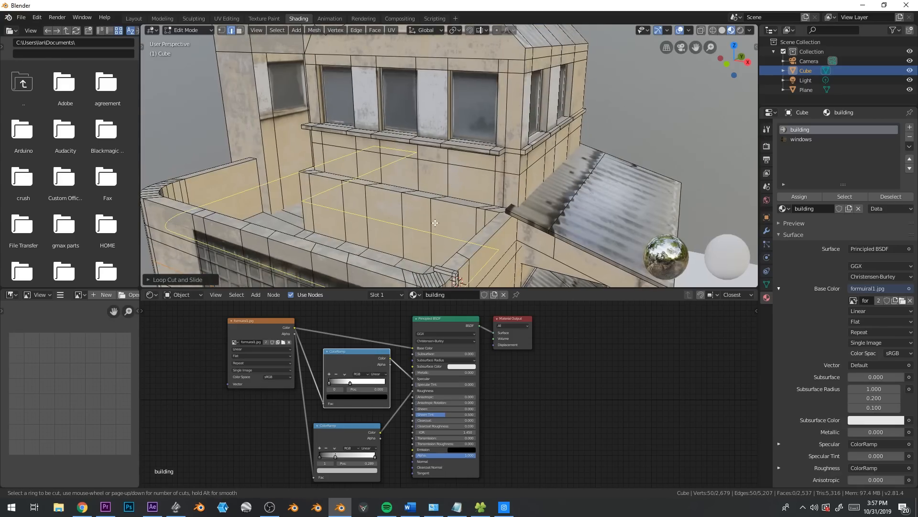
key("Escape")
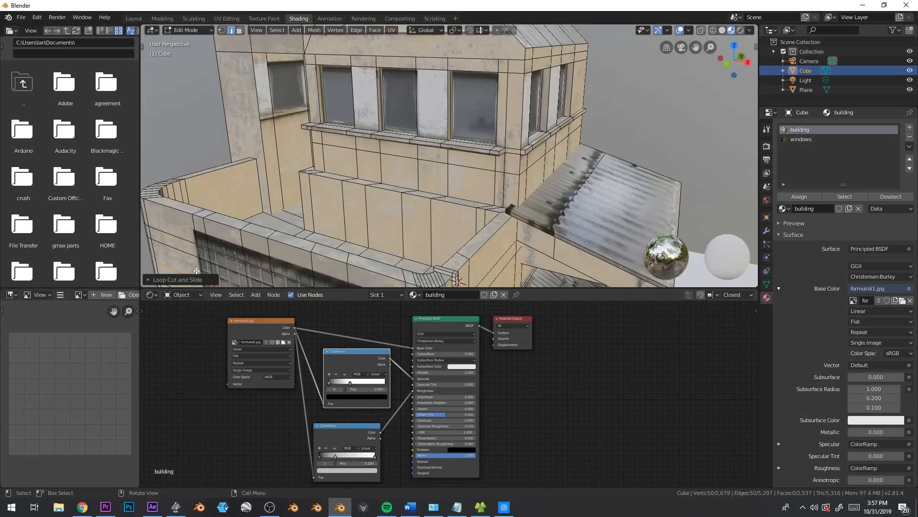
left_click(149, 280)
left_click(268, 276)
key("ctrl+r")
left_click(387, 99)
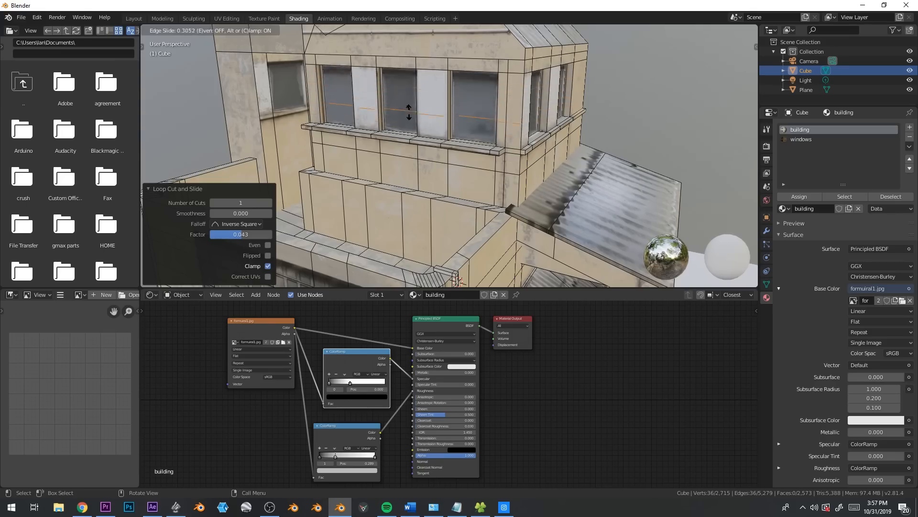
left_click(386, 114)
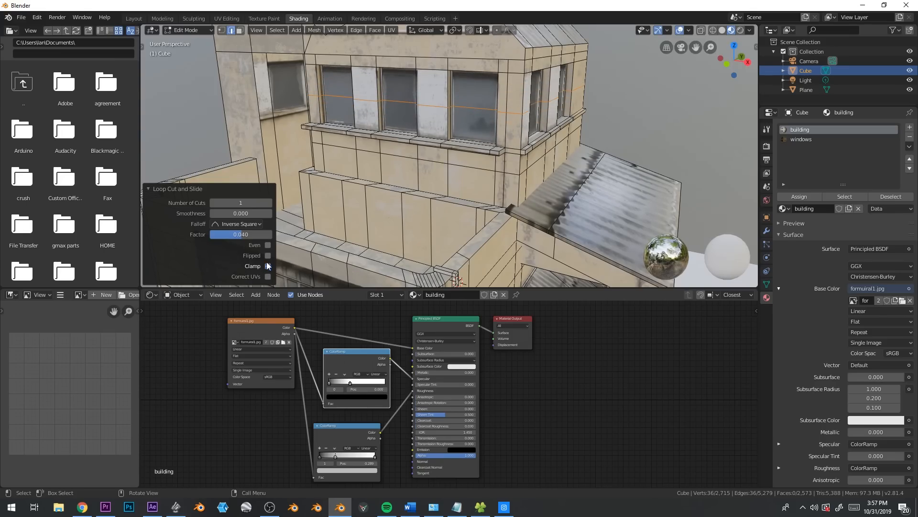
With Correct UVs enabled, cut another horizontal edge loop higher across the upper-floor windows and return to Object Mode
key("g")
right_click(394, 105)
key("ctrl+r")
left_click(376, 88)
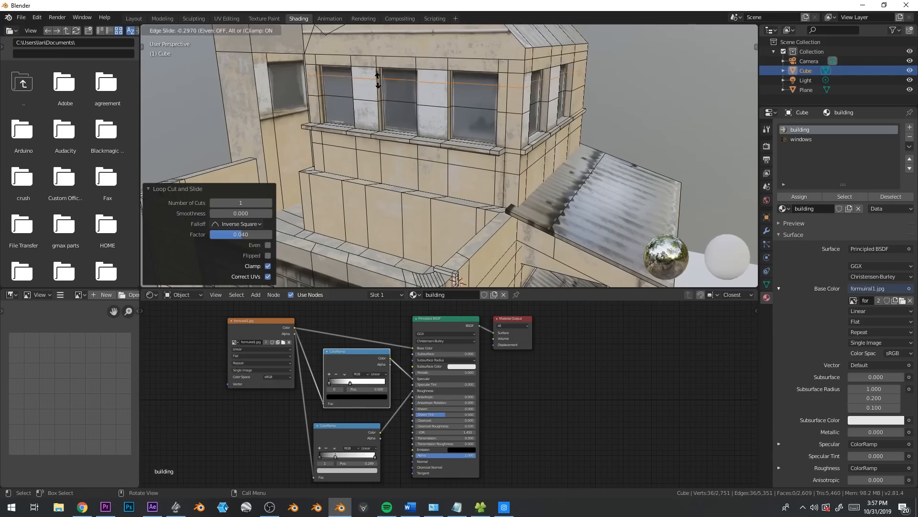
left_click(379, 86)
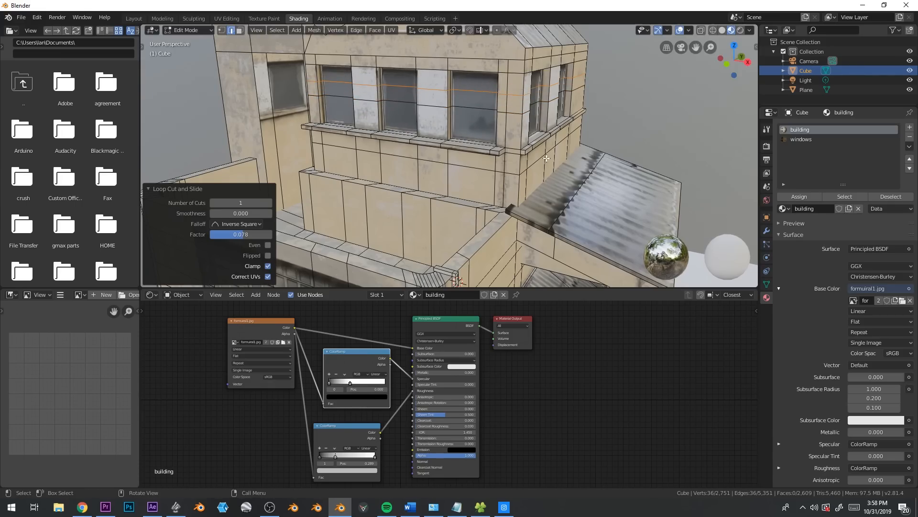
key("Tab")
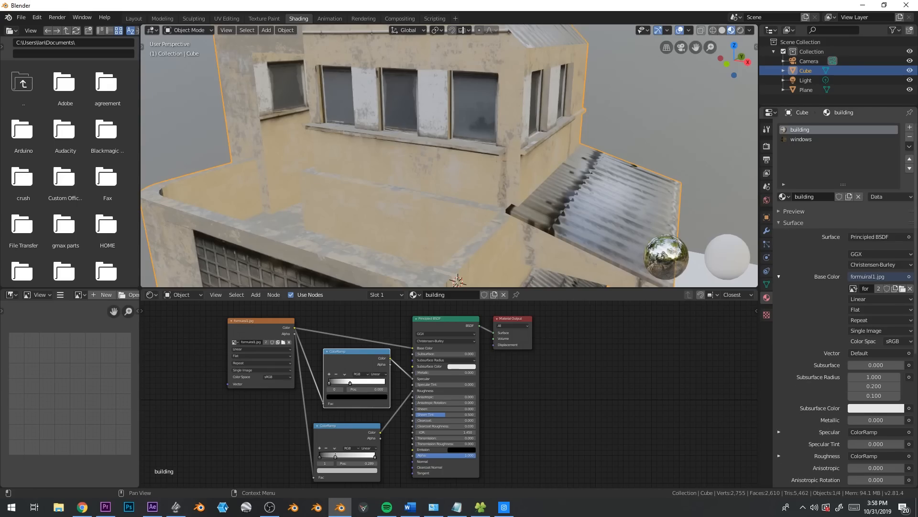
Enter Edit Mode on the house and select the nearer porch column with all its linked geometry
scroll(498, 188, "down", 6)
scroll(506, 172, "up", 3)
middle_click_drag(498, 189, 560, 187)
key("Tab")
scroll(556, 165, "down", 2)
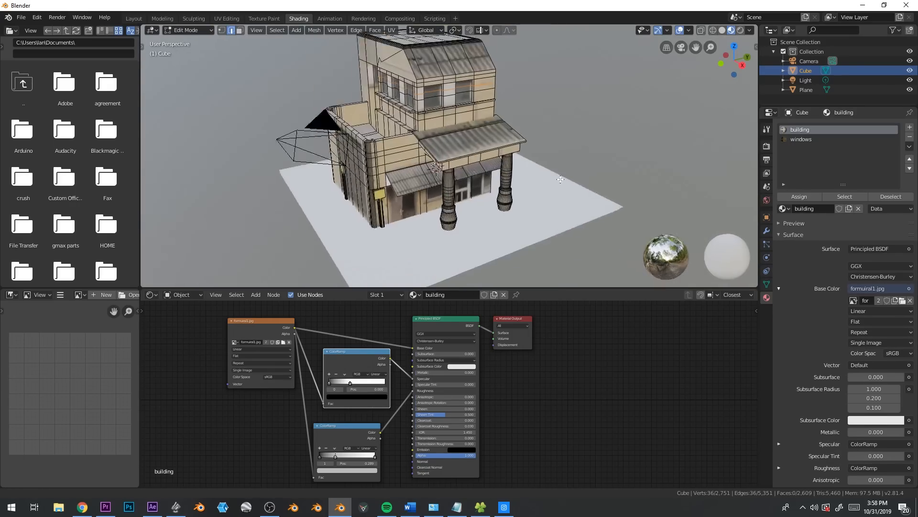
scroll(559, 187, "up", 6)
left_click(446, 153)
key("ctrl+l")
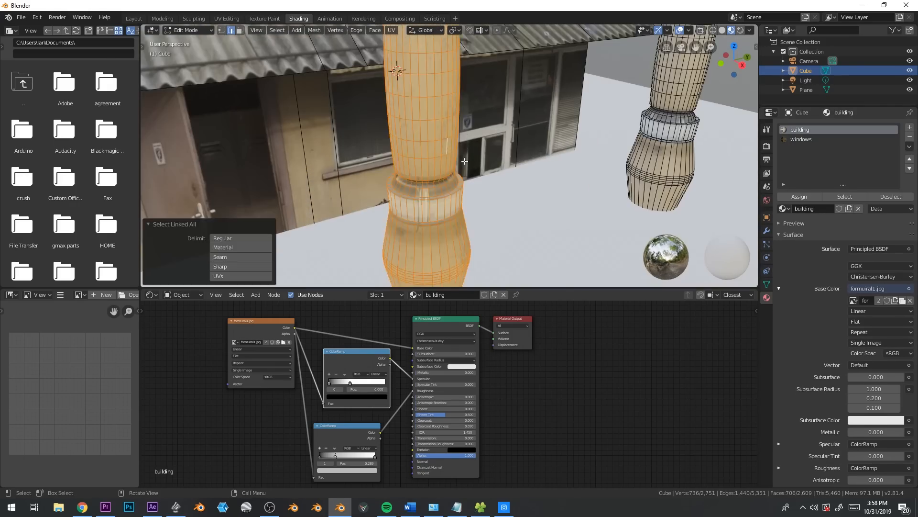
Try to unwrap the selected porch column with a Cylinder Projection from an angled perspective view
middle_click_drag(446, 153, 474, 167)
scroll(474, 167, "down", 4)
key("KP_1")
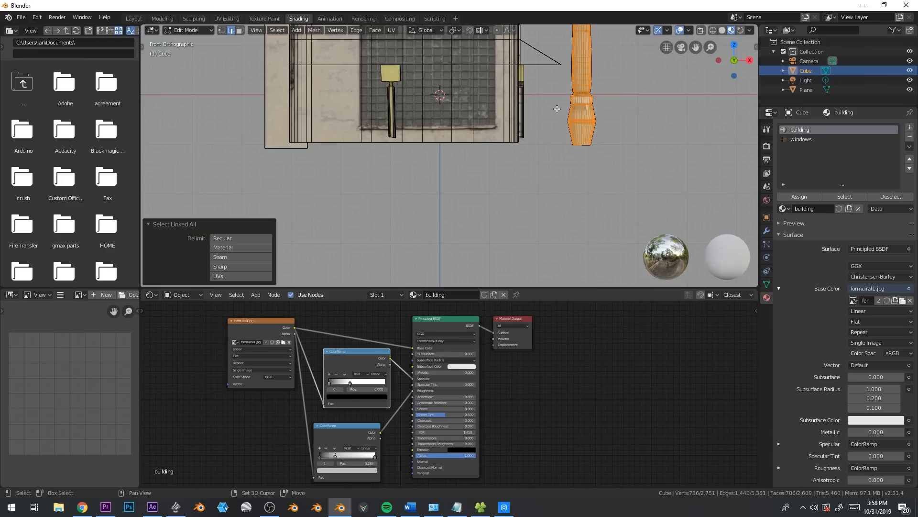
scroll(548, 115, "up", 2)
middle_click_drag(549, 115, 513, 151)
key("u")
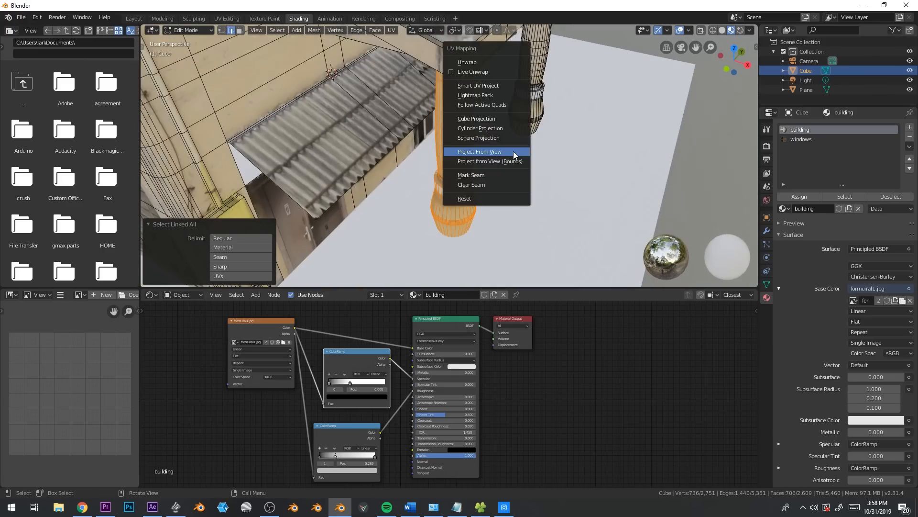
left_click(501, 128)
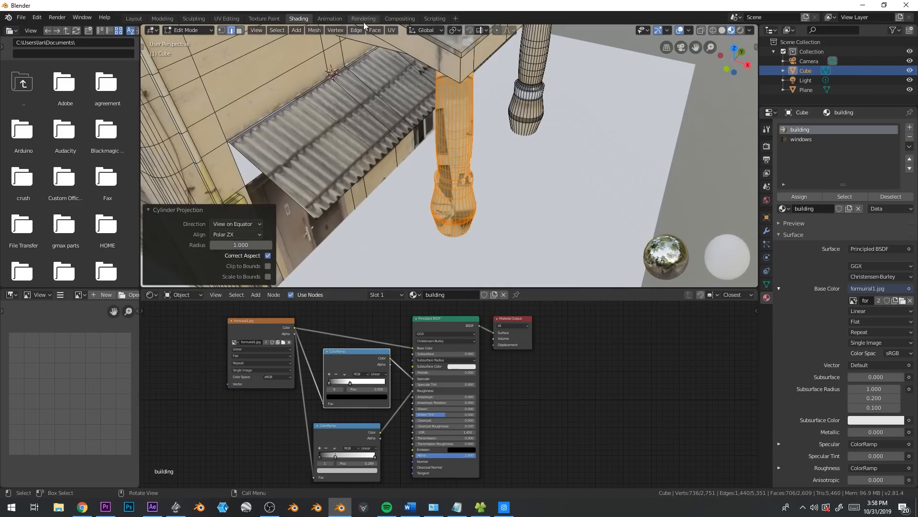
In the UV Editing workspace, unwrap the selected column with Cylinder Projection from the front orthographic view
left_click(227, 19)
key("Home")
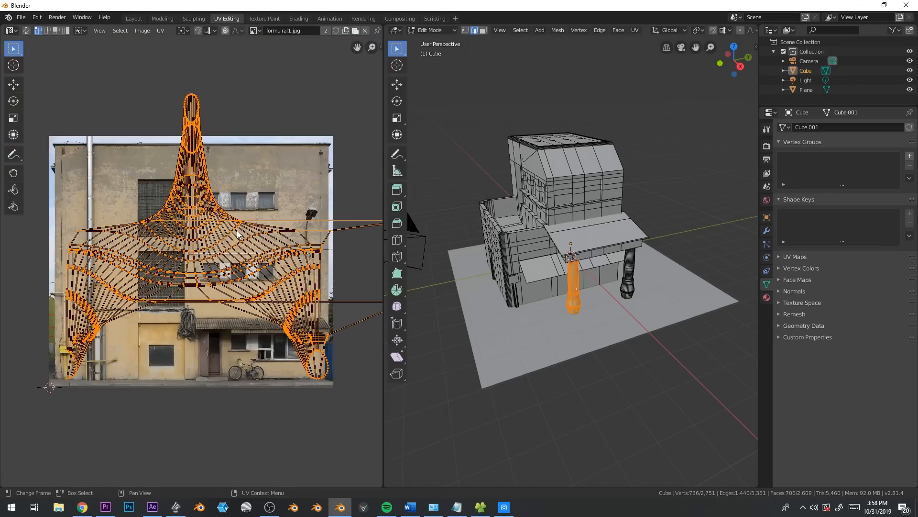
scroll(627, 280, "up", 4)
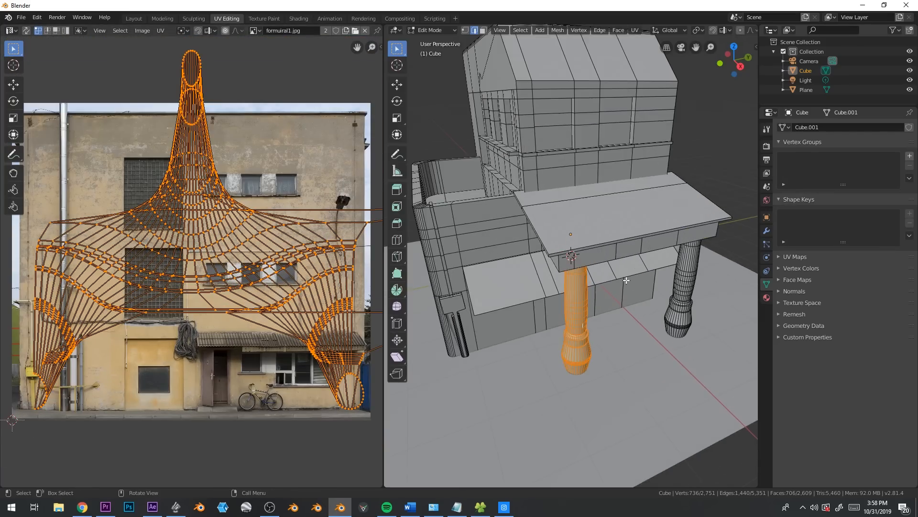
key("KP_1")
scroll(636, 280, "up", 3)
middle_click_drag(717, 245, 568, 251, "shift")
scroll(568, 252, "up", 2)
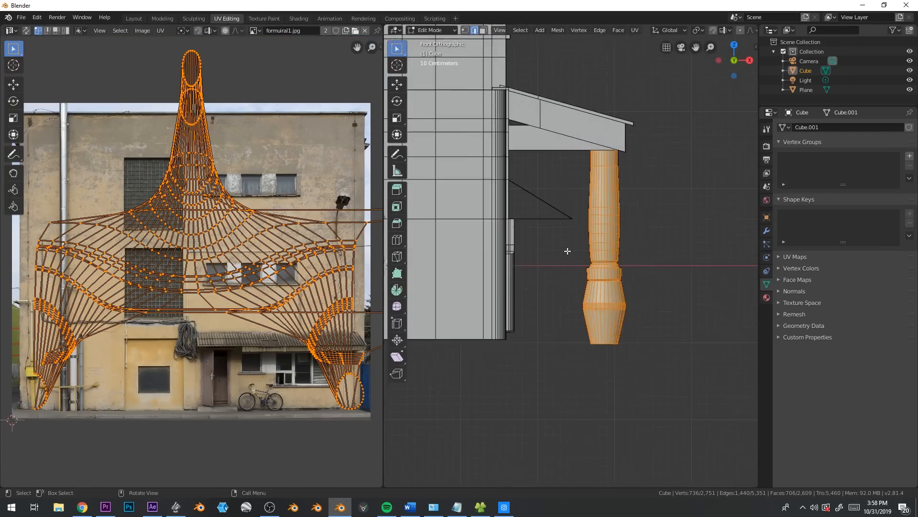
key("u")
left_click(568, 251)
Scale down the column's UV grid and move it lower inside the facade photo
scroll(266, 335, "down", 2)
key("s")
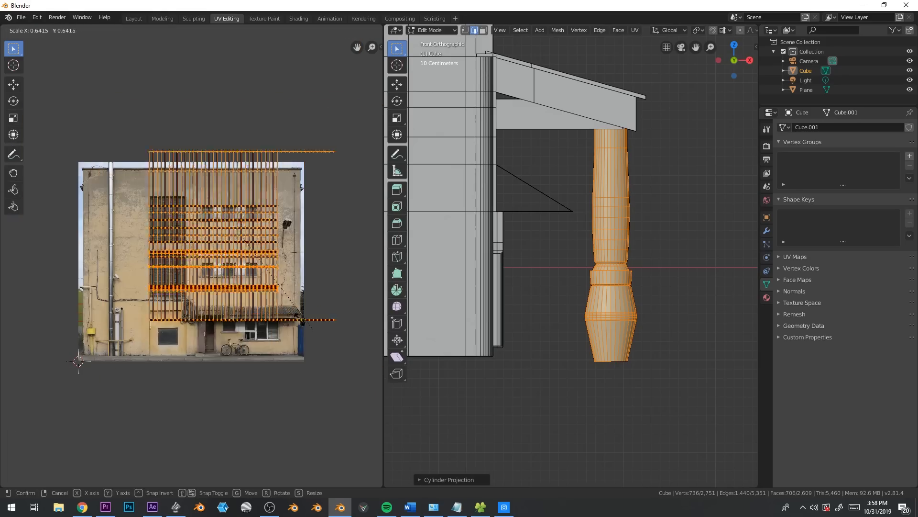
left_click(317, 314)
key("g")
left_click(329, 357)
scroll(606, 280, "up", 2)
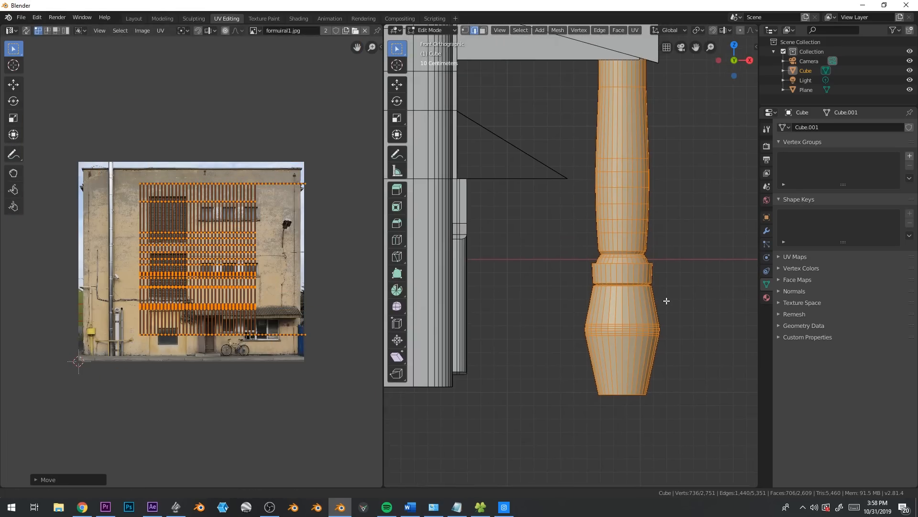